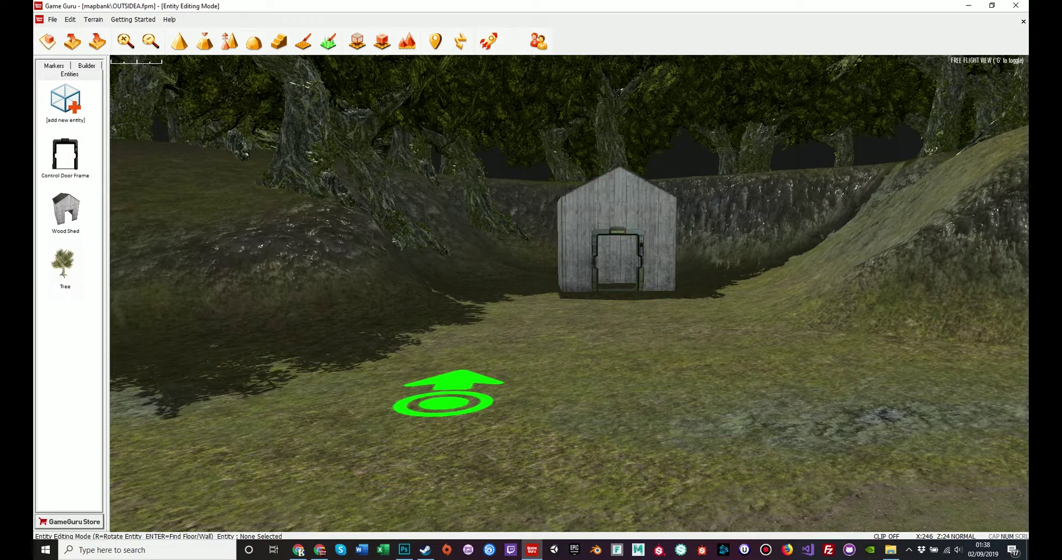
Look over the outdoor level around the wood shed, the surrounding trees and the player start marker
{"action": "right_click_drag", "start_coordinate": [617, 260], "coordinate": [664, 182]}
{"action": "key", "text": "w"}
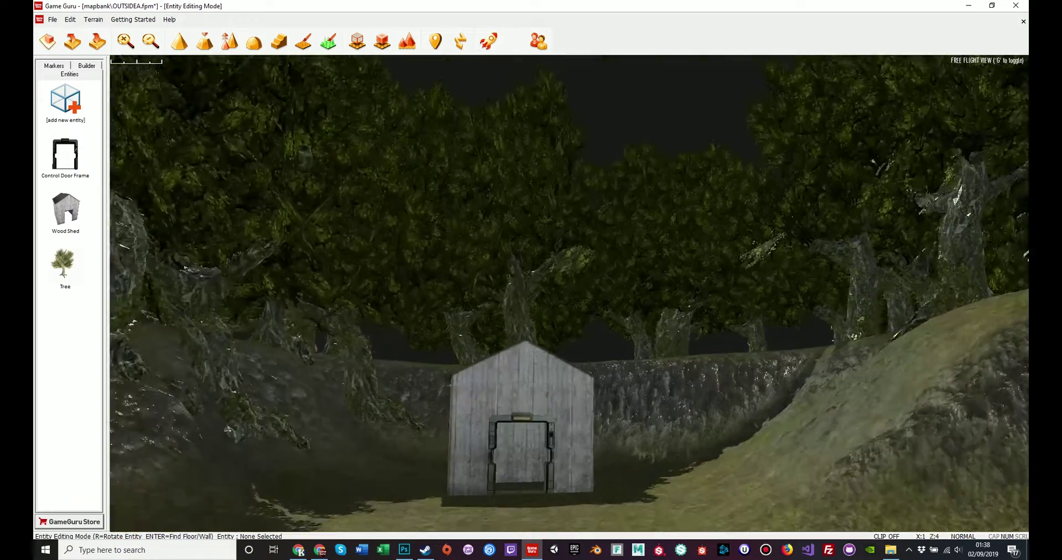
{"action": "key", "text": "w"}
{"action": "right_click_drag", "start_coordinate": [570, 293], "coordinate": [551, 396]}
{"action": "key", "text": "s"}
{"action": "mouse_move", "coordinate": [551, 354]}
{"action": "right_mouse_down"}
{"action": "mouse_move", "coordinate": [504, 321]}
{"action": "mouse_move", "coordinate": [398, 304]}
{"action": "mouse_move", "coordinate": [147, 304]}
{"action": "mouse_move", "coordinate": [625, 321]}
{"action": "right_mouse_up"}
{"action": "key", "text": "s"}
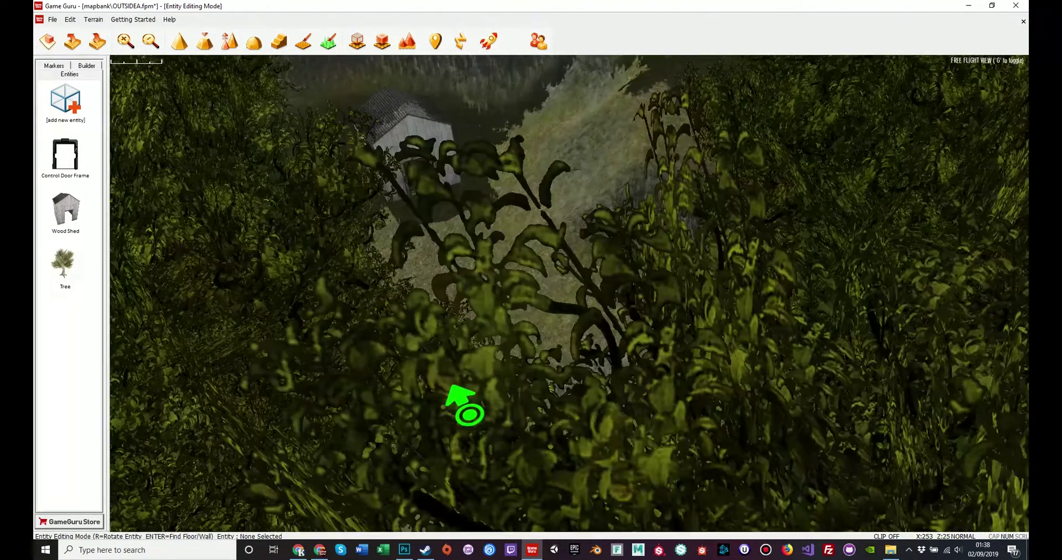
Run the level in test mode and walk through the control door frame into the wood shed
{"action": "key", "text": "F9"}
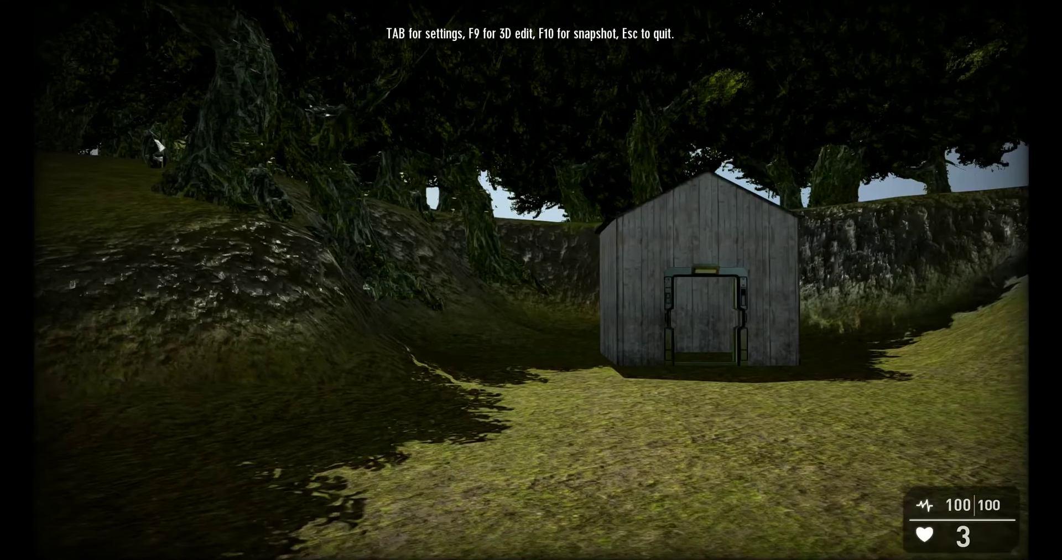
{"action": "key", "text": "w"}
{"action": "key", "text": "w"}
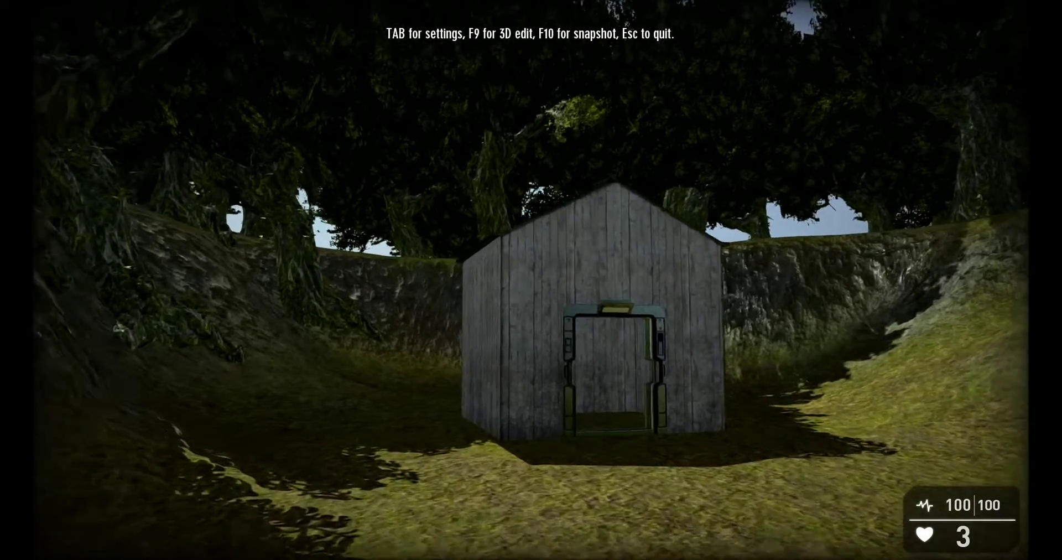
{"action": "key", "text": "w"}
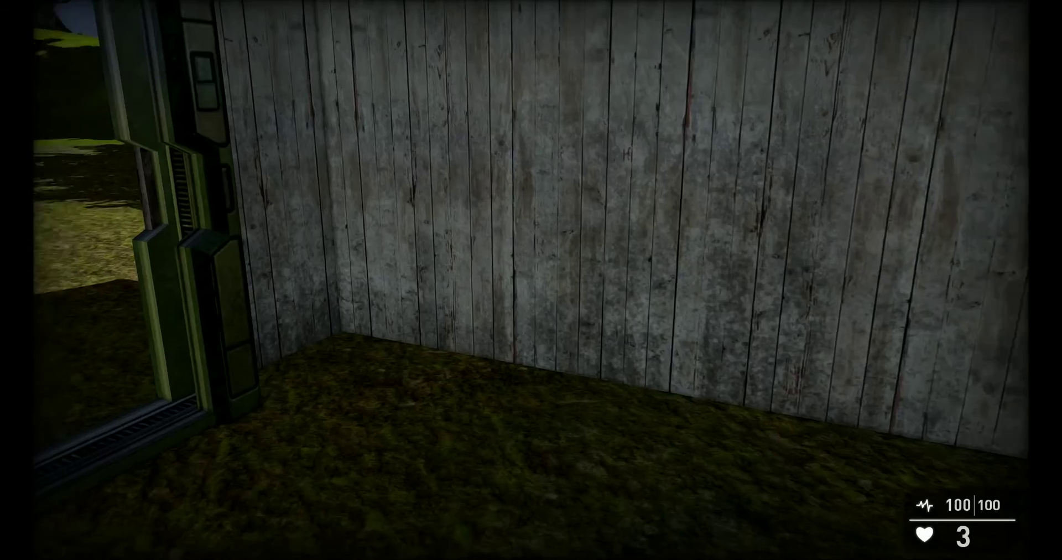
{"action": "key", "text": "w"}
{"action": "key", "text": "w"}
{"action": "key", "text": "w"}
{"action": "key", "text": "w"}
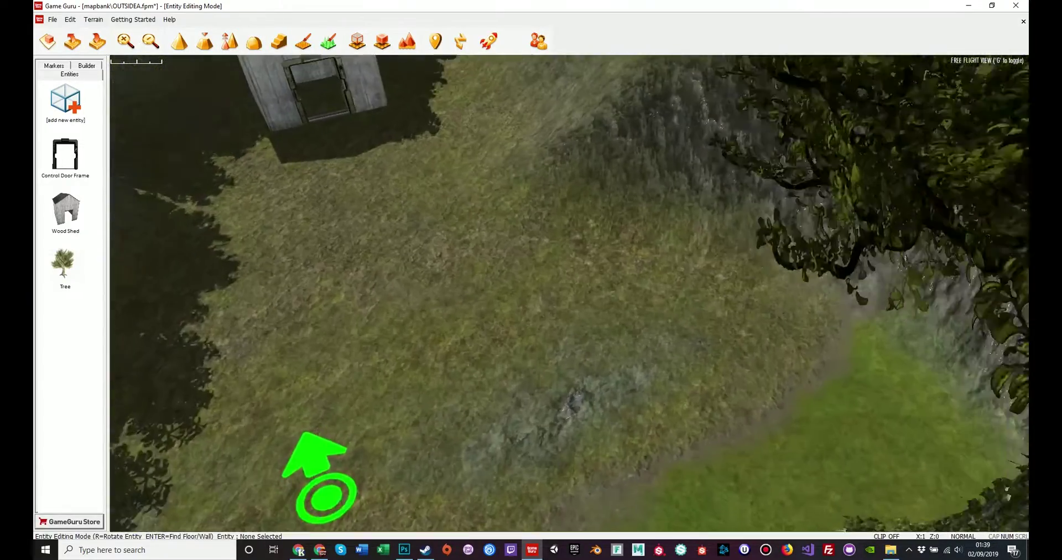
Place a Win Zone marker on the ground in front of the wood shed
{"action": "key", "text": "w"}
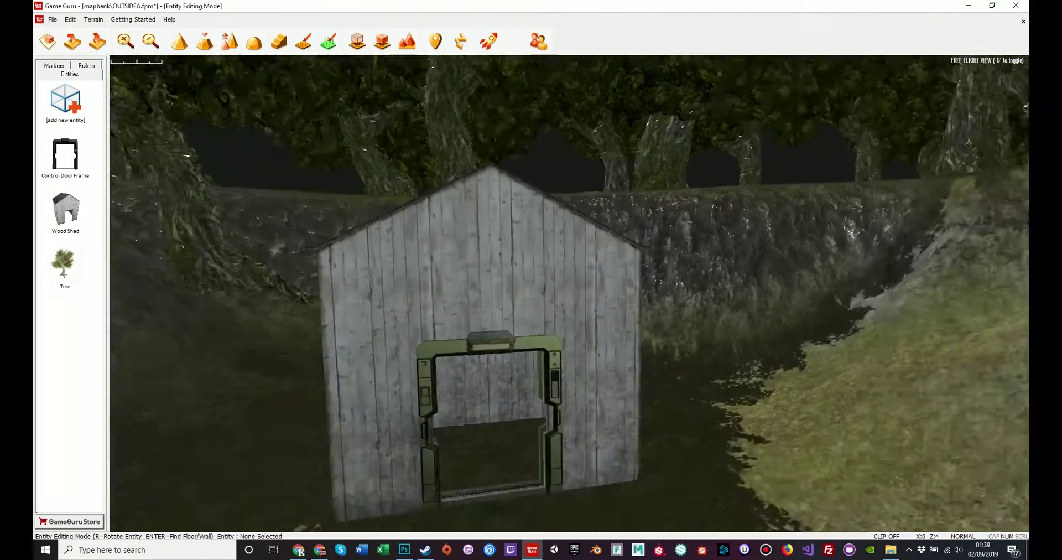
{"action": "key", "text": "s"}
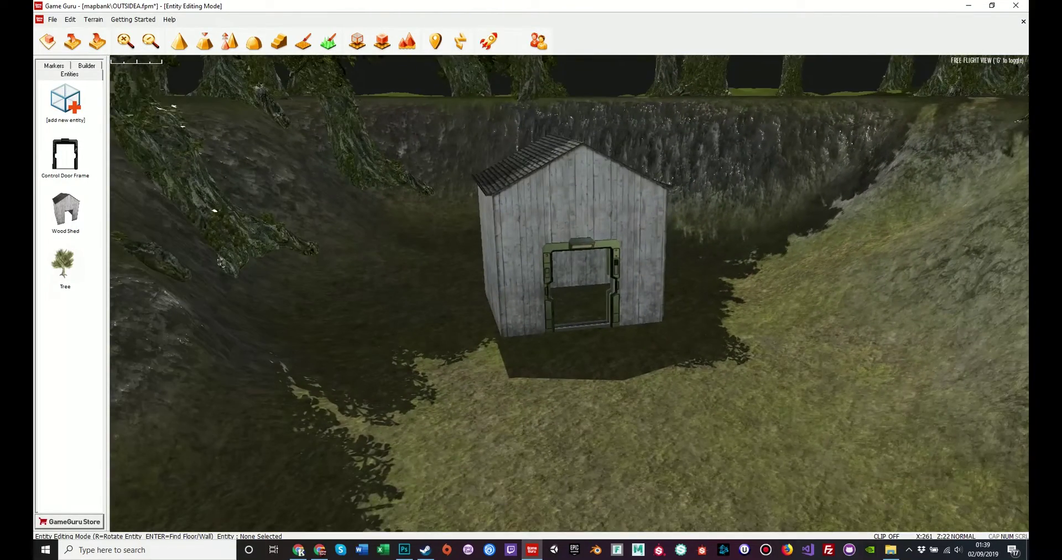
{"action": "left_click", "coordinate": [54, 65]}
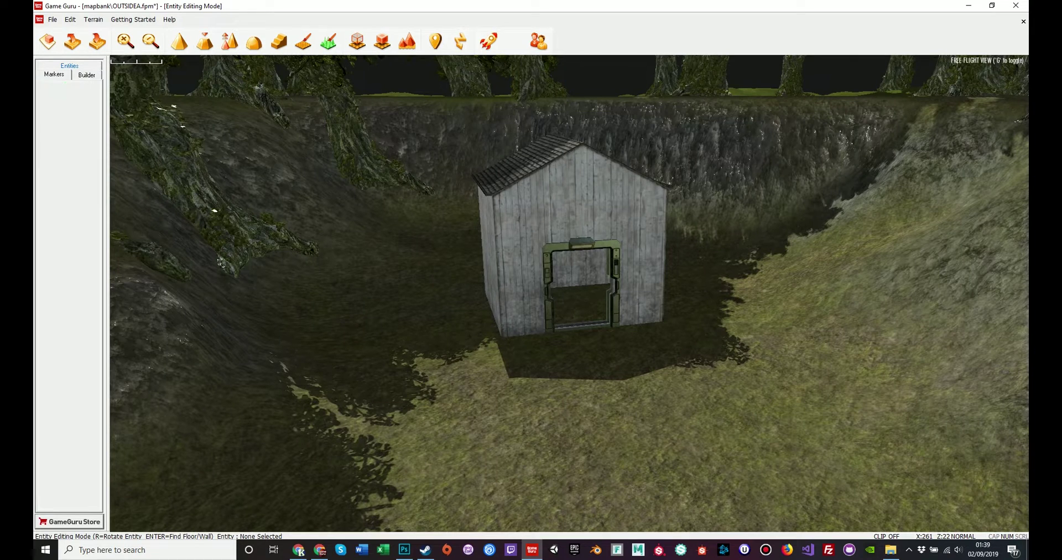
{"action": "scroll", "coordinate": [66, 293], "scroll_direction": "down", "scroll_amount": 5}
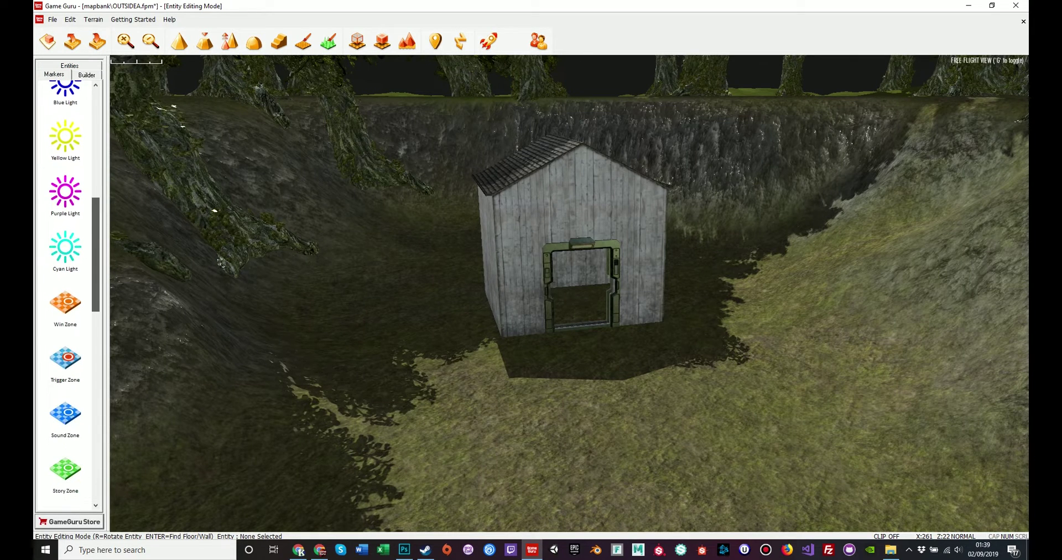
{"action": "left_click", "coordinate": [66, 304]}
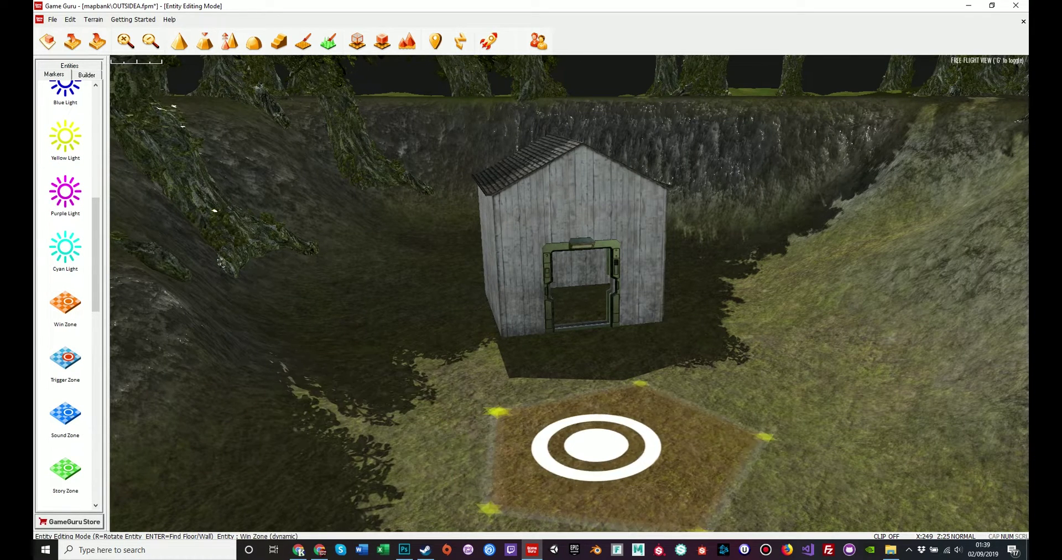
{"action": "left_click", "coordinate": [582, 429]}
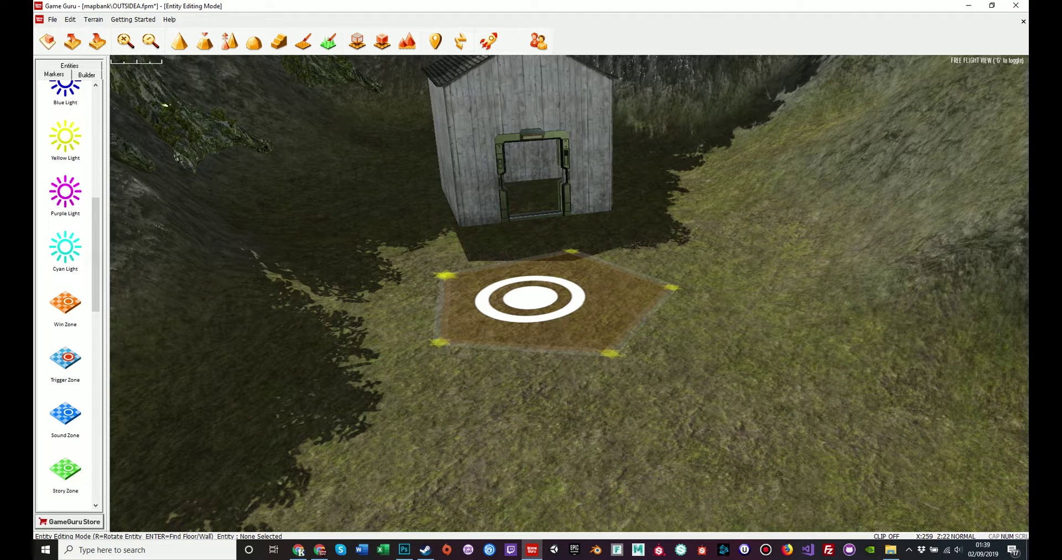
Set the Win Zone's If Used property to BASE and apply the change
{"action": "left_click", "coordinate": [531, 300]}
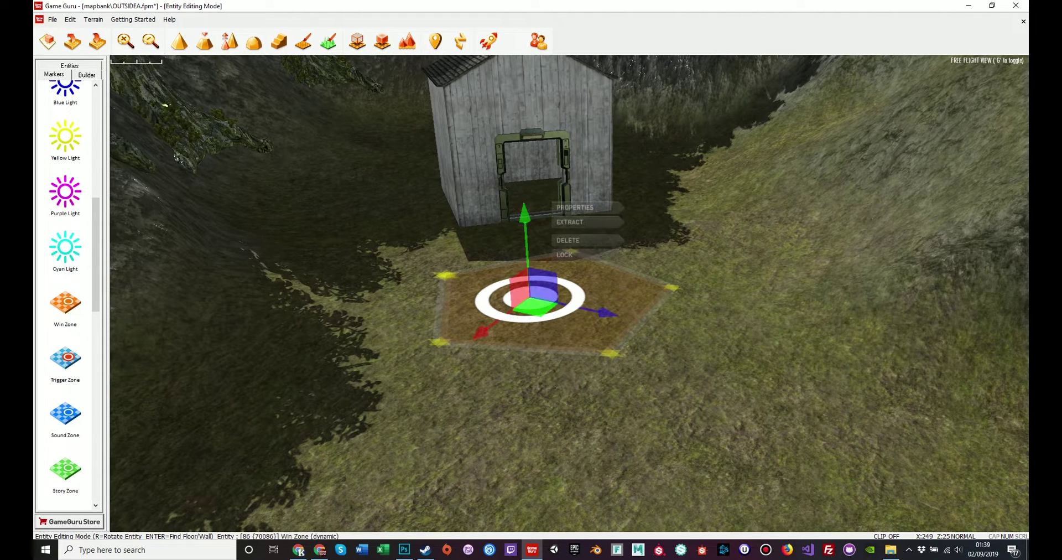
{"action": "left_click", "coordinate": [574, 207]}
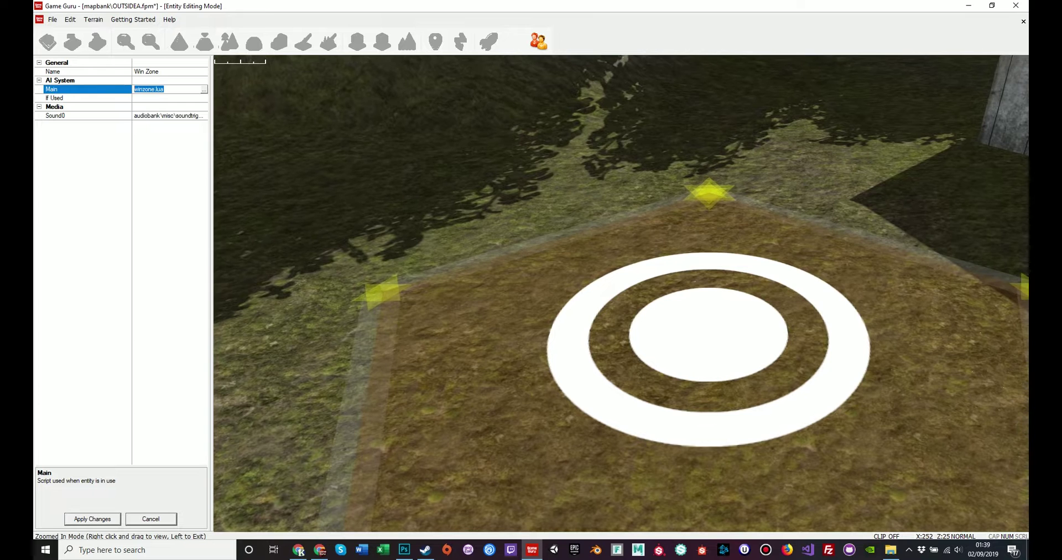
{"action": "left_click", "coordinate": [111, 98]}
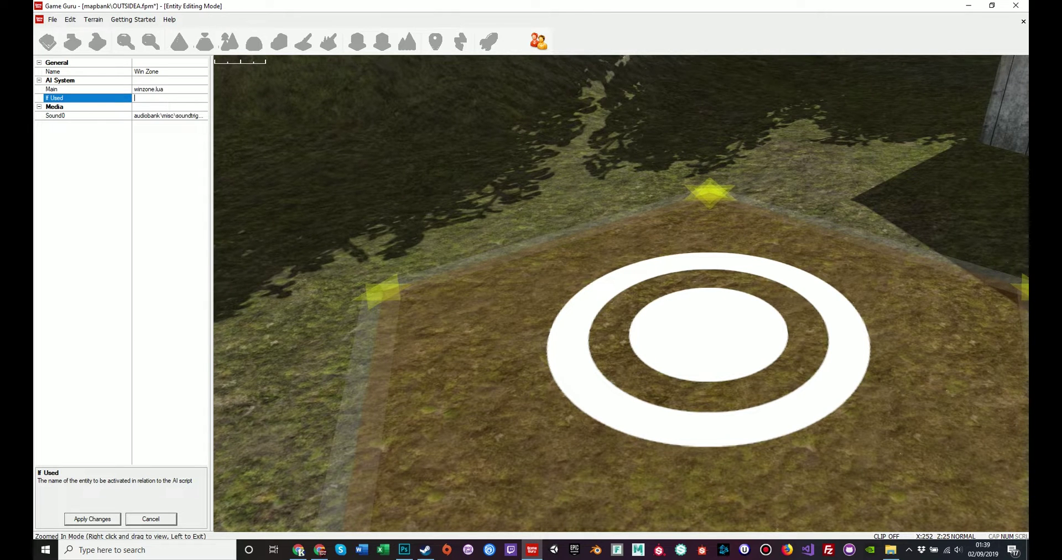
{"action": "left_click", "coordinate": [161, 98]}
{"action": "type", "text": "BASE"}
{"action": "key", "text": "Return"}
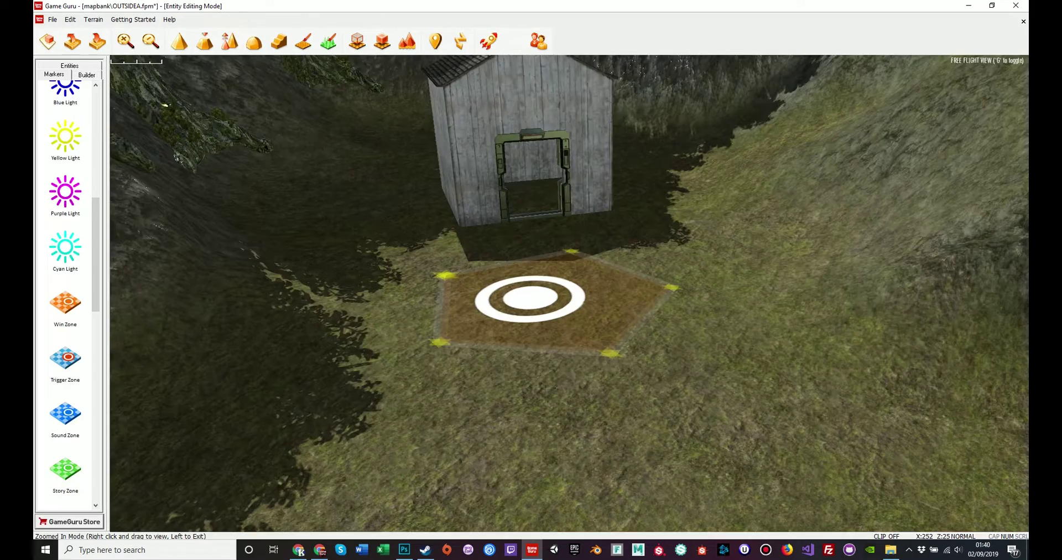
Move the Win Zone closer to the shed's doorway
{"action": "key", "text": "w"}
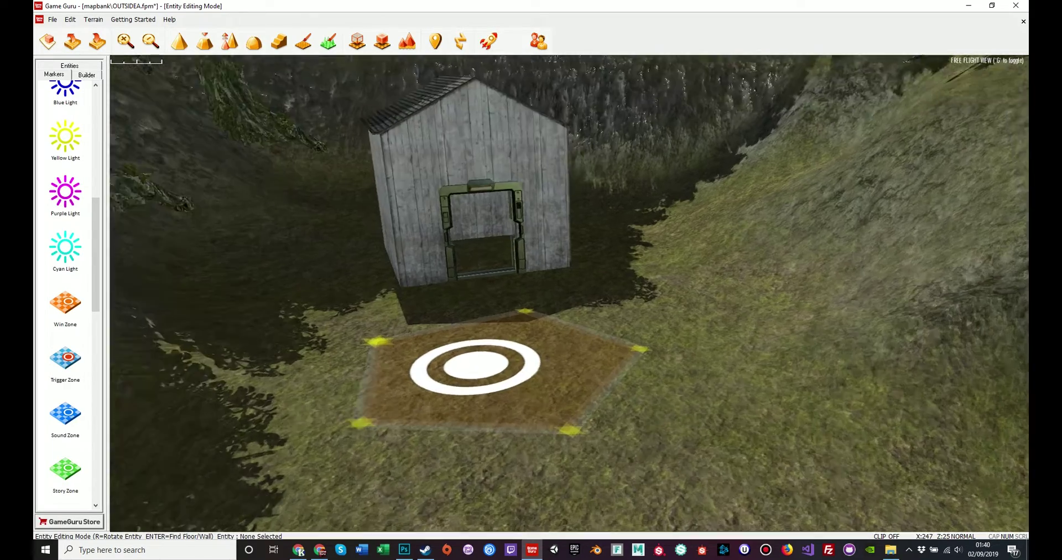
{"action": "key", "text": "s"}
{"action": "key", "text": "w"}
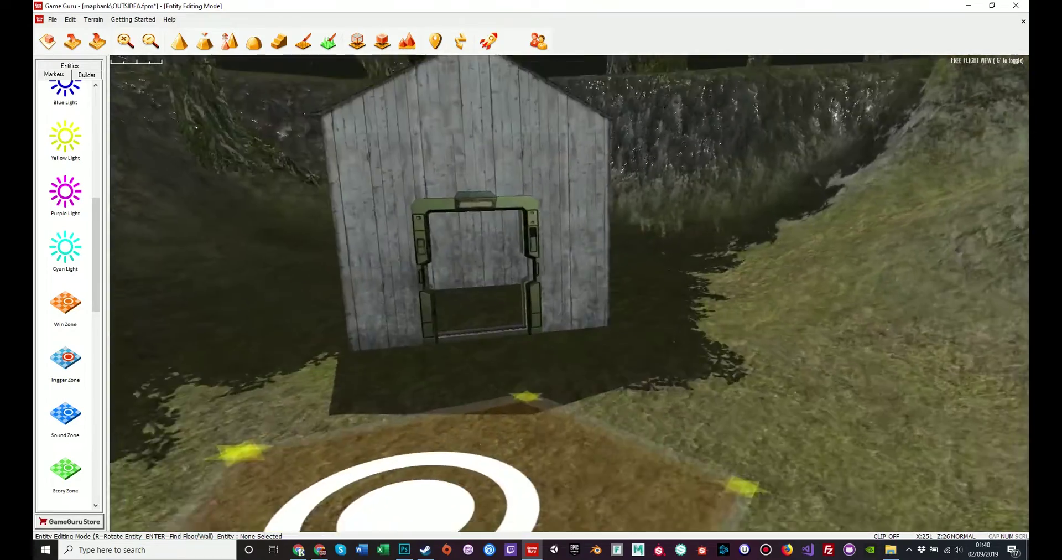
{"action": "key", "text": "s"}
{"action": "key", "text": "s"}
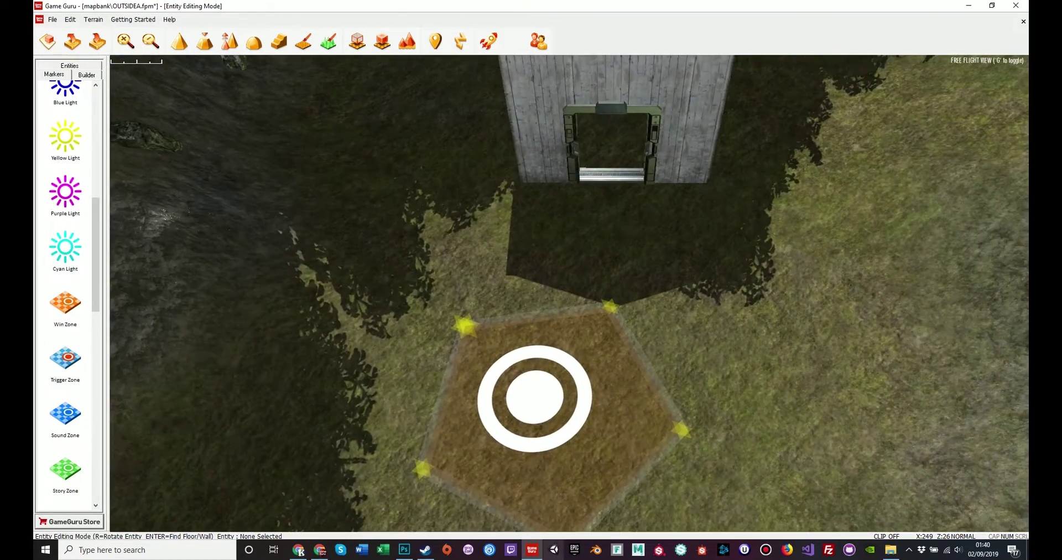
{"action": "left_click", "coordinate": [545, 388]}
{"action": "left_click_drag", "start_coordinate": [545, 420], "coordinate": [582, 338]}
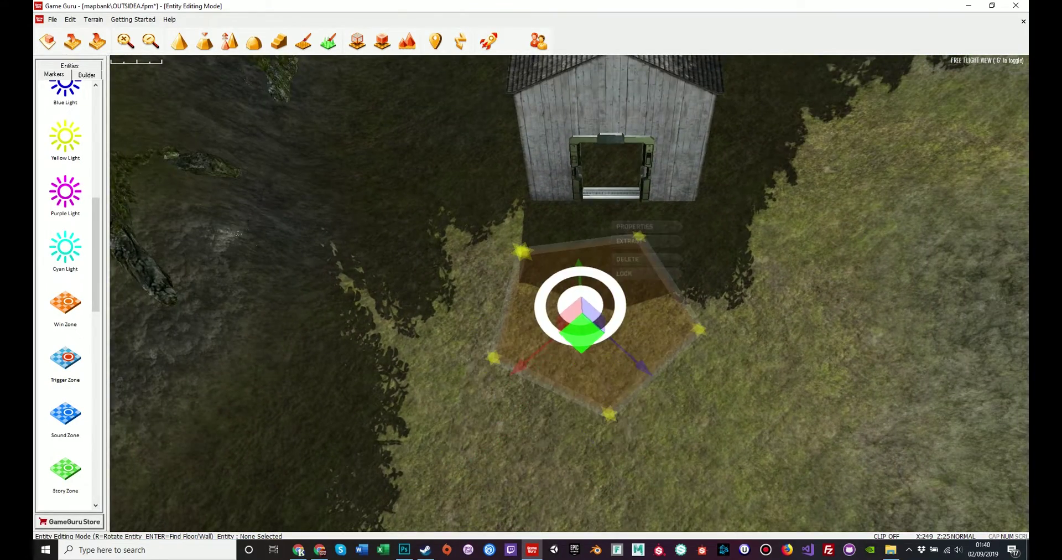
Reshape the Win Zone into a narrower, squarer outline with one corner pointing at the shed's doorway
{"action": "left_click_drag", "start_coordinate": [609, 413], "coordinate": [670, 364]}
{"action": "left_click_drag", "start_coordinate": [699, 330], "coordinate": [673, 239]}
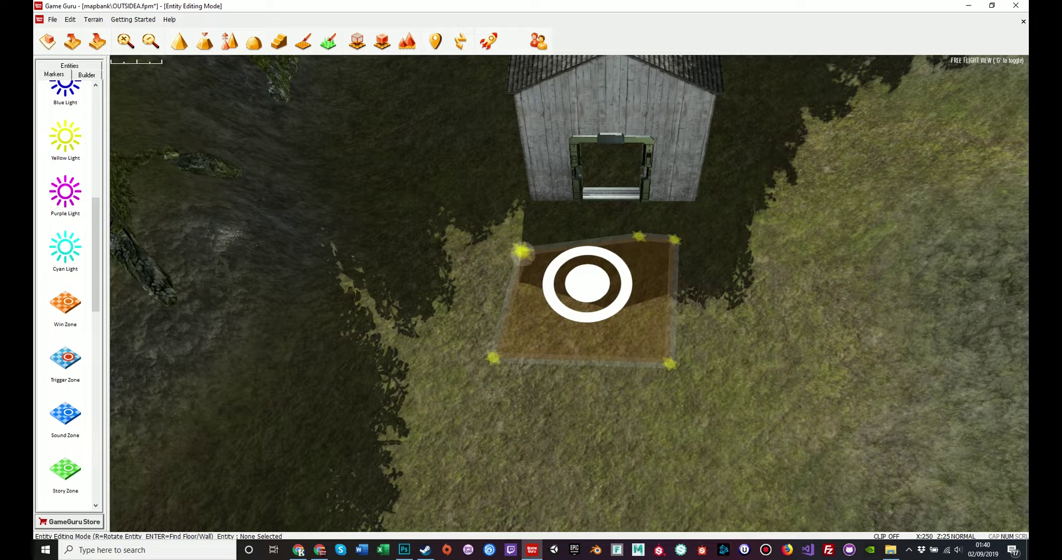
{"action": "left_click_drag", "start_coordinate": [522, 251], "coordinate": [515, 233]}
{"action": "left_click_drag", "start_coordinate": [639, 237], "coordinate": [591, 200]}
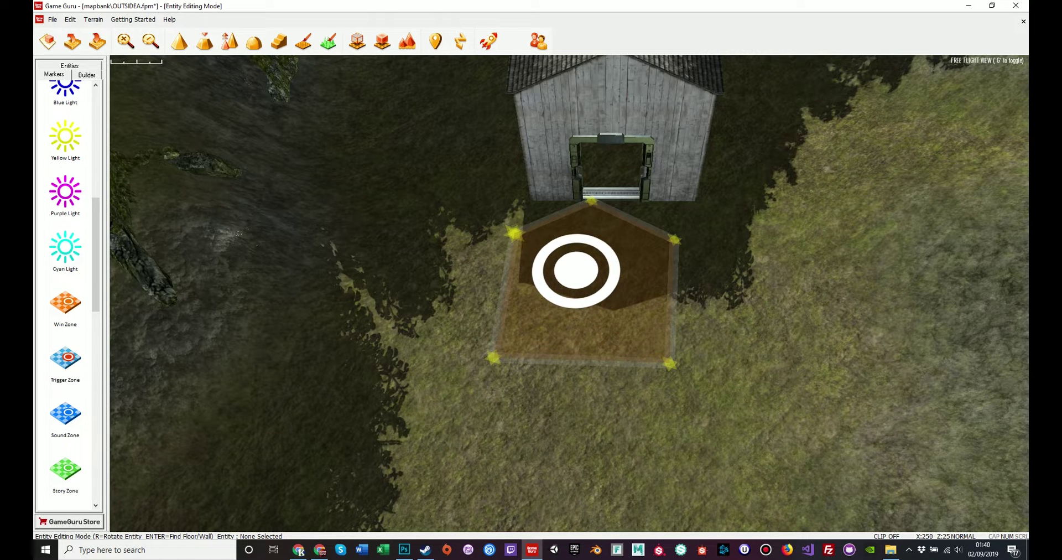
Shift the Win Zone slightly away from the shed and straighten the two corners of its right-hand edge
{"action": "left_click", "coordinate": [577, 272]}
{"action": "mouse_move", "coordinate": [577, 295]}
{"action": "left_mouse_down"}
{"action": "mouse_move", "coordinate": [616, 240]}
{"action": "mouse_move", "coordinate": [604, 131]}
{"action": "mouse_move", "coordinate": [588, 313]}
{"action": "left_mouse_up"}
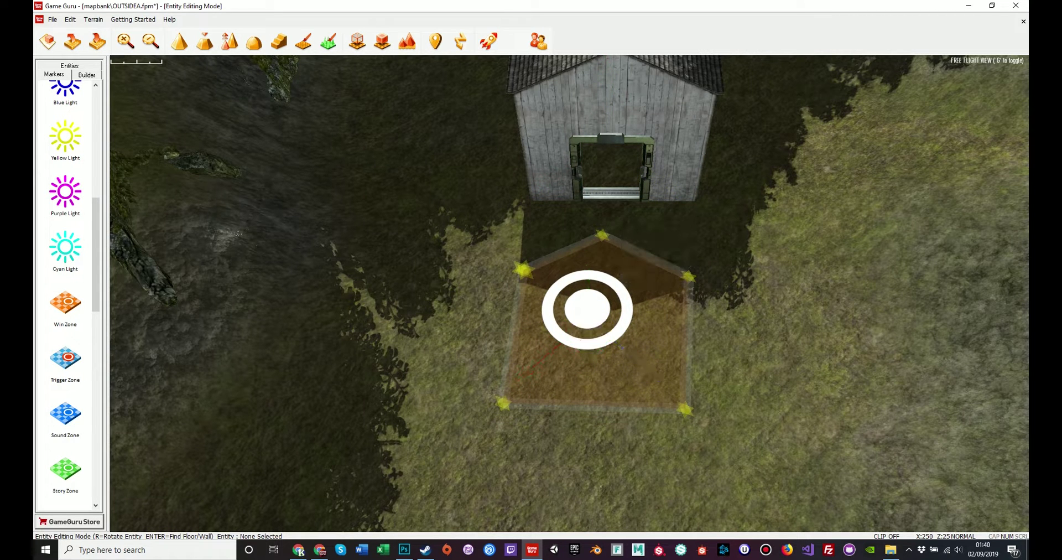
{"action": "left_click_drag", "start_coordinate": [685, 411], "coordinate": [684, 404]}
{"action": "left_click_drag", "start_coordinate": [689, 277], "coordinate": [684, 275]}
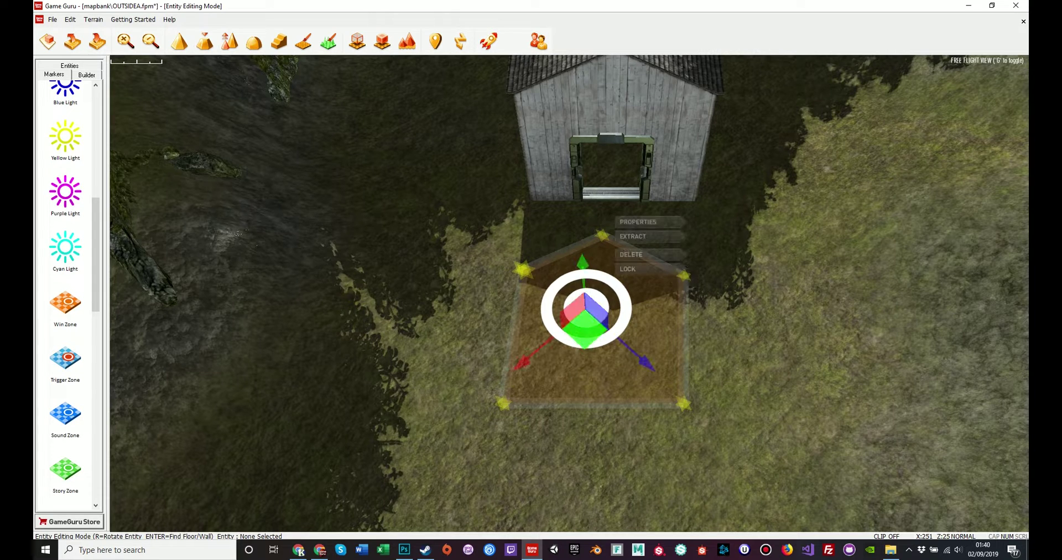
Move the Win Zone into the shed and pull its protruding rear corner inside the back wall
{"action": "left_click_drag", "start_coordinate": [586, 309], "coordinate": [603, 126]}
{"action": "key", "text": "w"}
{"action": "mouse_move", "coordinate": [603, 126]}
{"action": "right_mouse_down"}
{"action": "mouse_move", "coordinate": [625, 111]}
{"action": "mouse_move", "coordinate": [594, 127]}
{"action": "mouse_move", "coordinate": [595, 114]}
{"action": "mouse_move", "coordinate": [581, 130]}
{"action": "mouse_move", "coordinate": [579, 215]}
{"action": "mouse_move", "coordinate": [581, 58]}
{"action": "mouse_move", "coordinate": [581, 221]}
{"action": "mouse_move", "coordinate": [681, 238]}
{"action": "mouse_move", "coordinate": [714, 222]}
{"action": "mouse_move", "coordinate": [775, 249]}
{"action": "mouse_move", "coordinate": [802, 241]}
{"action": "right_mouse_up"}
{"action": "key", "text": "w"}
{"action": "key", "text": "s"}
{"action": "key", "text": "a"}
{"action": "key", "text": "a"}
{"action": "left_click", "coordinate": [487, 404]}
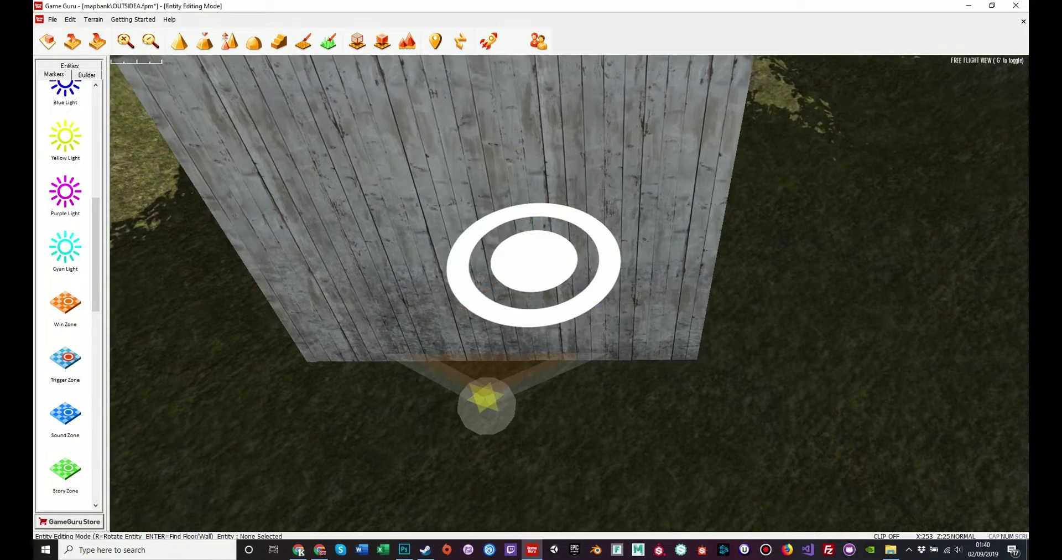
{"action": "left_click_drag", "start_coordinate": [487, 404], "coordinate": [493, 351]}
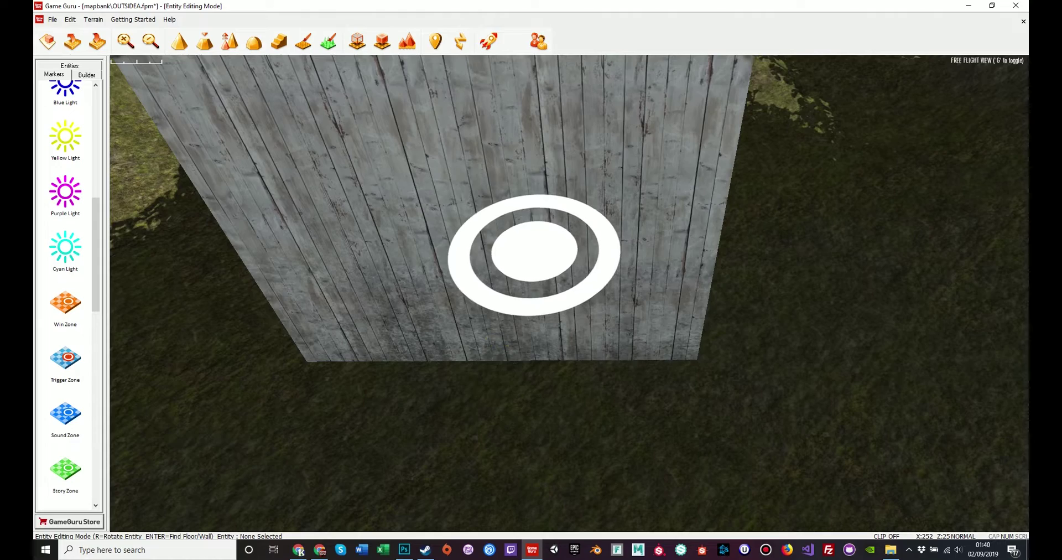
Pull the Win Zone partly out of the shed, tuck its two front corners inward and move it back inside
{"action": "key", "text": "a"}
{"action": "right_click_drag", "start_coordinate": [533, 249], "coordinate": [468, 276]}
{"action": "key", "text": "w"}
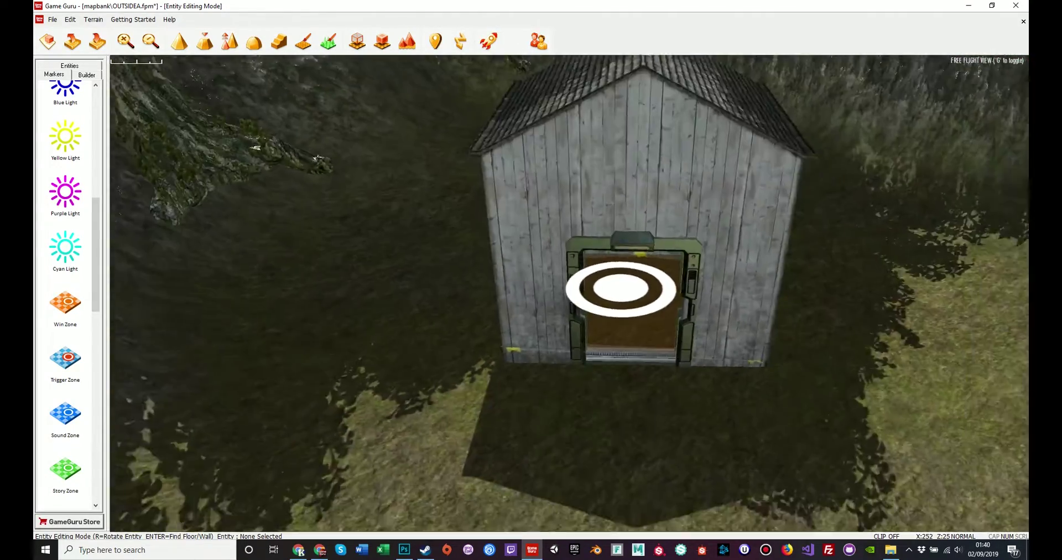
{"action": "key", "text": "s"}
{"action": "mouse_move", "coordinate": [613, 281]}
{"action": "right_mouse_down"}
{"action": "mouse_move", "coordinate": [613, 221]}
{"action": "mouse_move", "coordinate": [613, 288]}
{"action": "right_mouse_up"}
{"action": "key", "text": "w"}
{"action": "key", "text": "s"}
{"action": "key", "text": "w"}
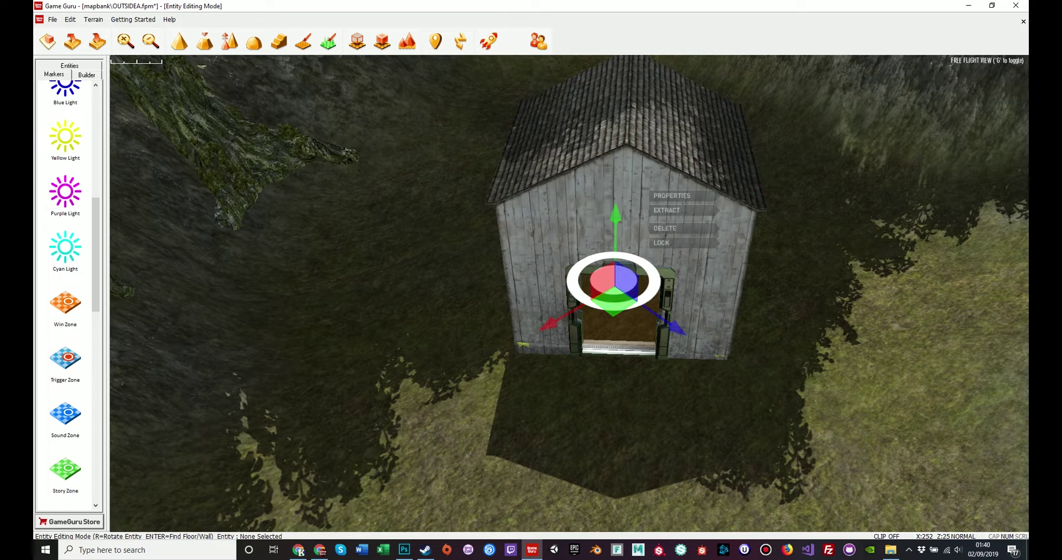
{"action": "left_click_drag", "start_coordinate": [614, 306], "coordinate": [613, 356]}
{"action": "left_click_drag", "start_coordinate": [726, 417], "coordinate": [719, 407]}
{"action": "left_click_drag", "start_coordinate": [514, 406], "coordinate": [530, 396]}
{"action": "left_click", "coordinate": [614, 329]}
{"action": "left_click_drag", "start_coordinate": [608, 355], "coordinate": [604, 306]}
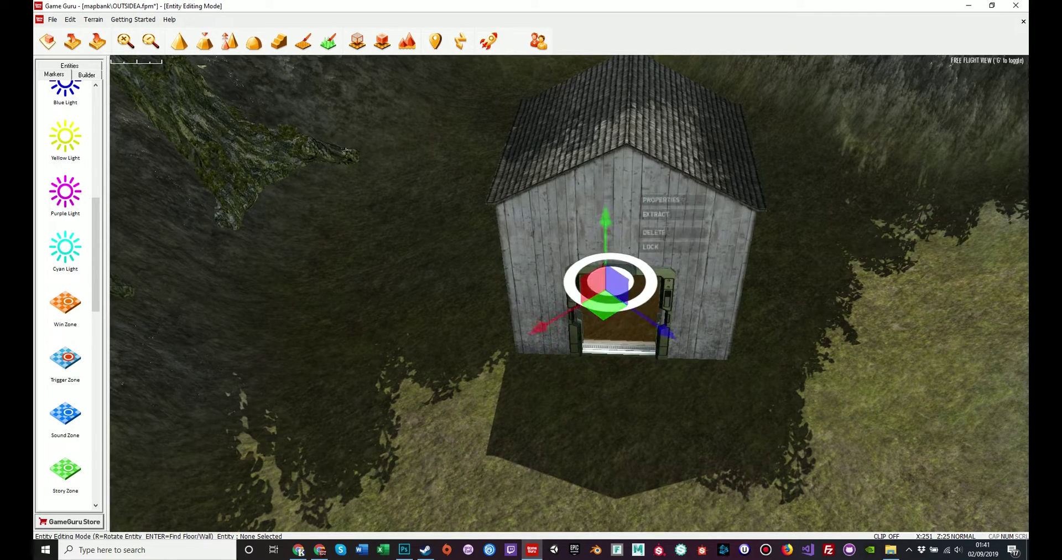
Save the OUTSIDEA level
{"action": "scroll", "coordinate": [606, 316], "scroll_direction": "down", "scroll_amount": 5}
{"action": "scroll", "coordinate": [595, 424], "scroll_direction": "up", "scroll_amount": 5}
{"action": "key", "text": "w"}
{"action": "key", "text": "s"}
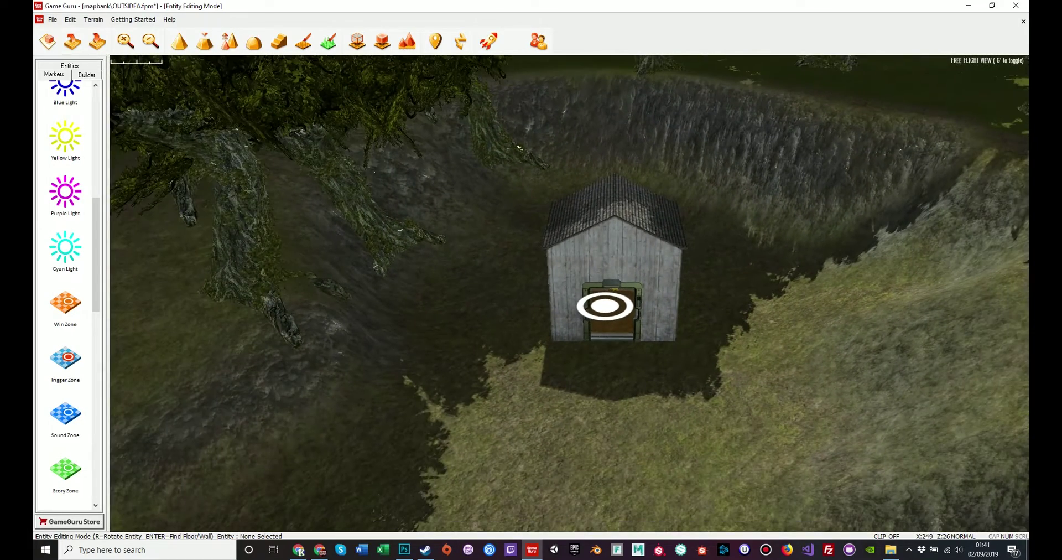
{"action": "left_click", "coordinate": [53, 20]}
{"action": "left_click", "coordinate": [67, 72]}
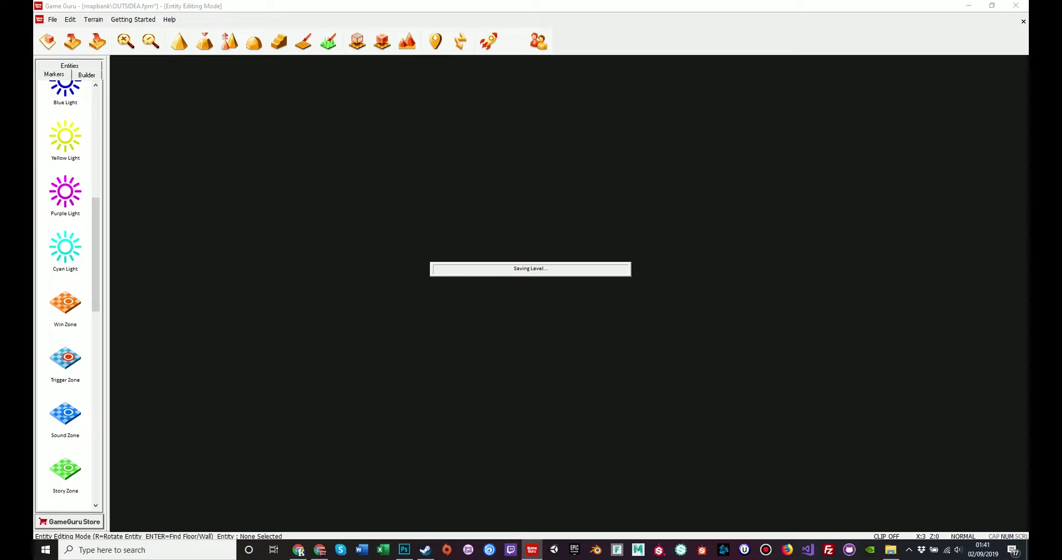
Examine the Win Zone's placement inside the shed and the route to it from the player start marker
{"action": "key", "text": "s"}
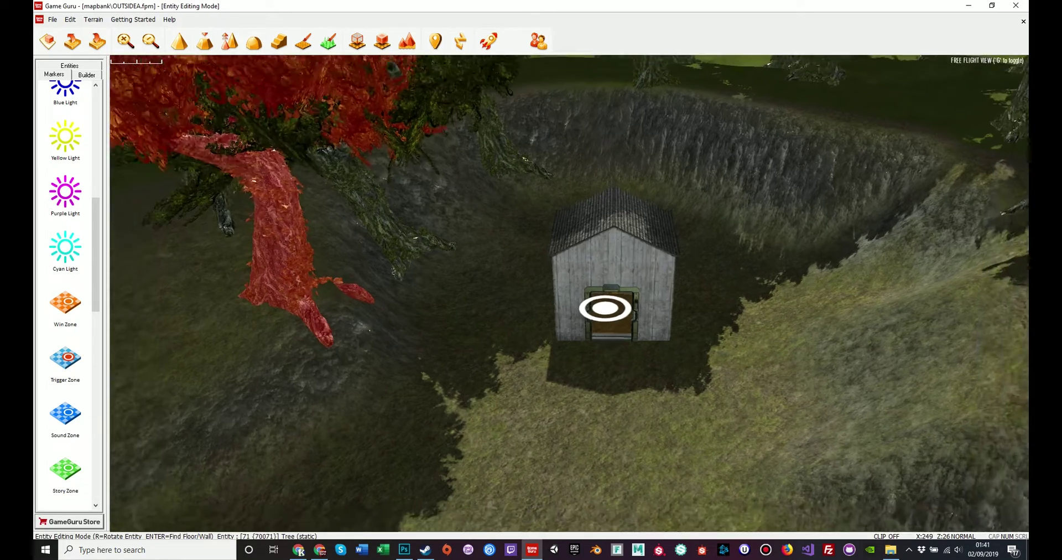
{"action": "key", "text": "w"}
{"action": "right_click_drag", "start_coordinate": [570, 294], "coordinate": [664, 283]}
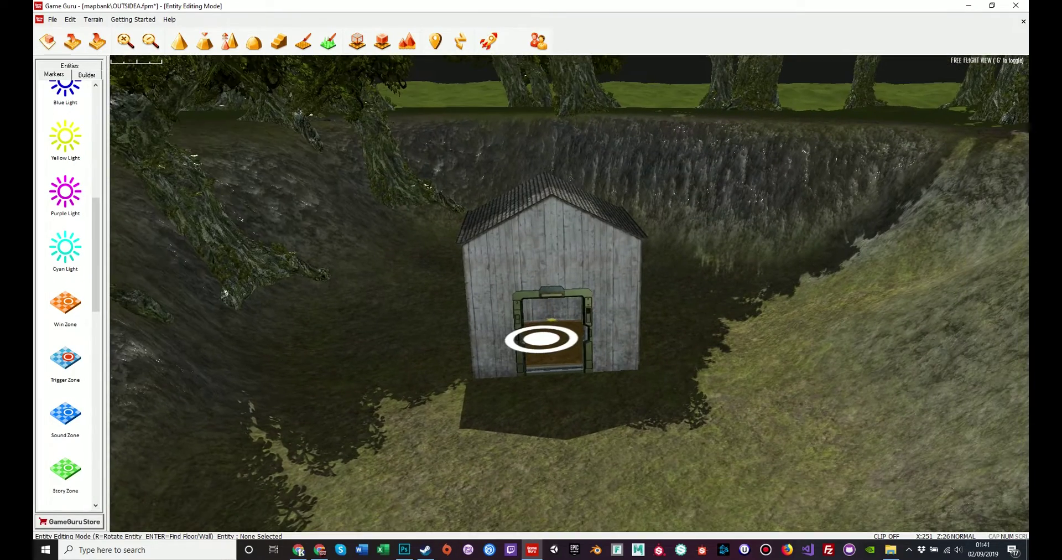
{"action": "right_click_drag", "start_coordinate": [541, 339], "coordinate": [653, 377]}
{"action": "key", "text": "a"}
{"action": "key", "text": "w"}
{"action": "mouse_move", "coordinate": [570, 293]}
{"action": "right_mouse_down"}
{"action": "mouse_move", "coordinate": [786, 293]}
{"action": "mouse_move", "coordinate": [783, 316]}
{"action": "mouse_move", "coordinate": [653, 332]}
{"action": "mouse_move", "coordinate": [554, 307]}
{"action": "mouse_move", "coordinate": [539, 287]}
{"action": "mouse_move", "coordinate": [557, 327]}
{"action": "right_mouse_up"}
{"action": "key", "text": "s"}
{"action": "key", "text": "w"}
{"action": "key", "text": "s"}
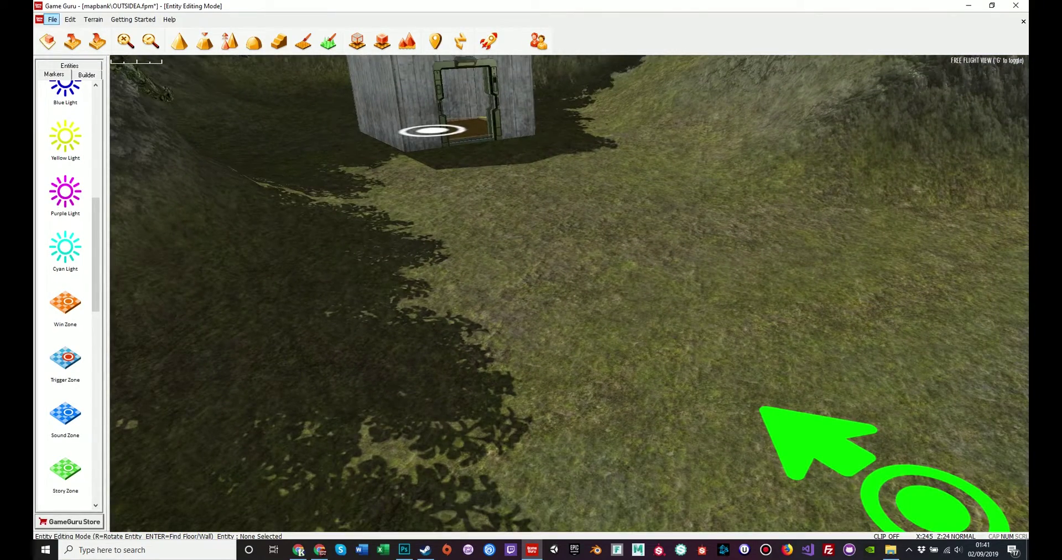
Open the BASE level, saving the OUTSIDEA level first, and switch to the free flight view
{"action": "left_click", "coordinate": [52, 20]}
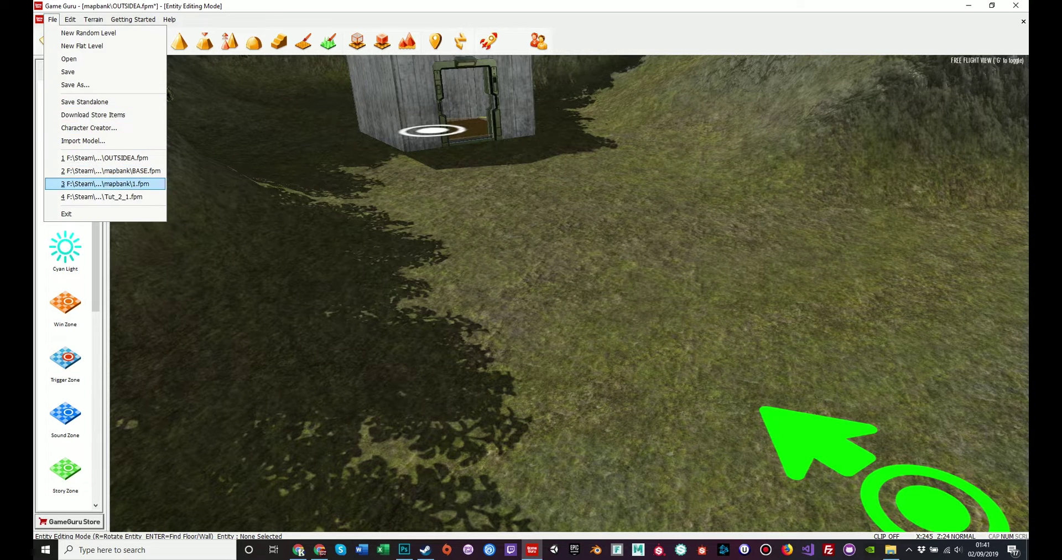
{"action": "left_click", "coordinate": [105, 170]}
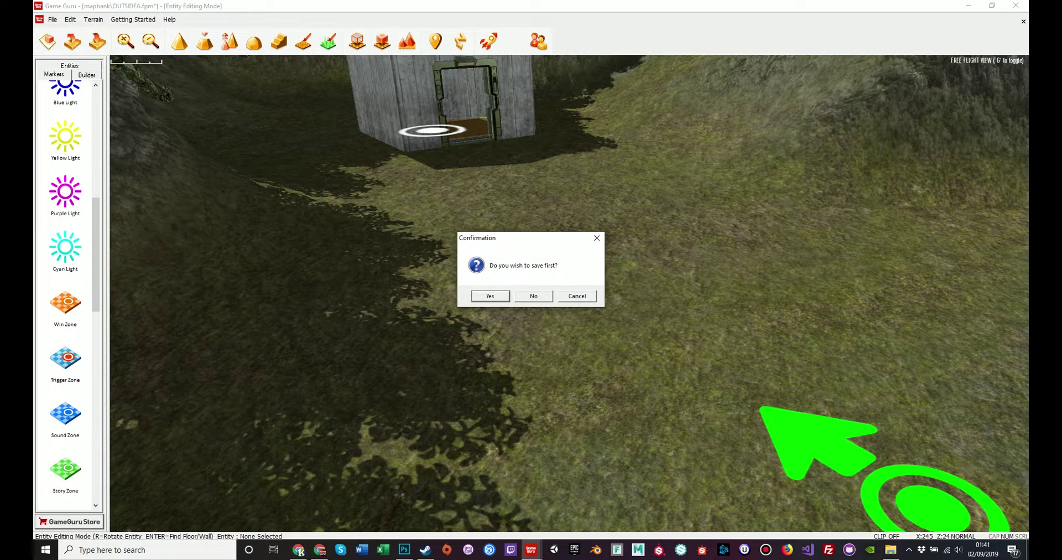
{"action": "key", "text": "Return"}
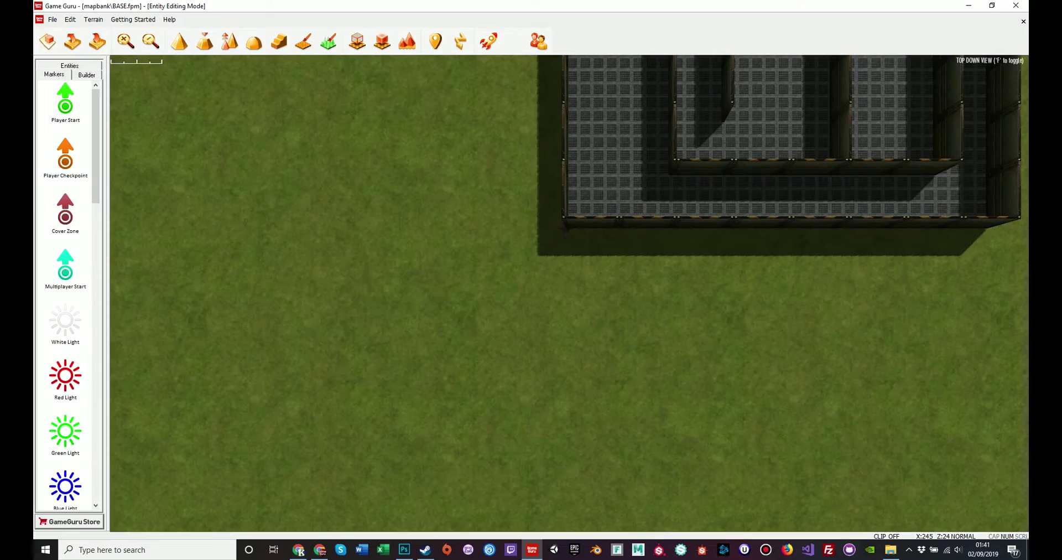
{"action": "key", "text": "f"}
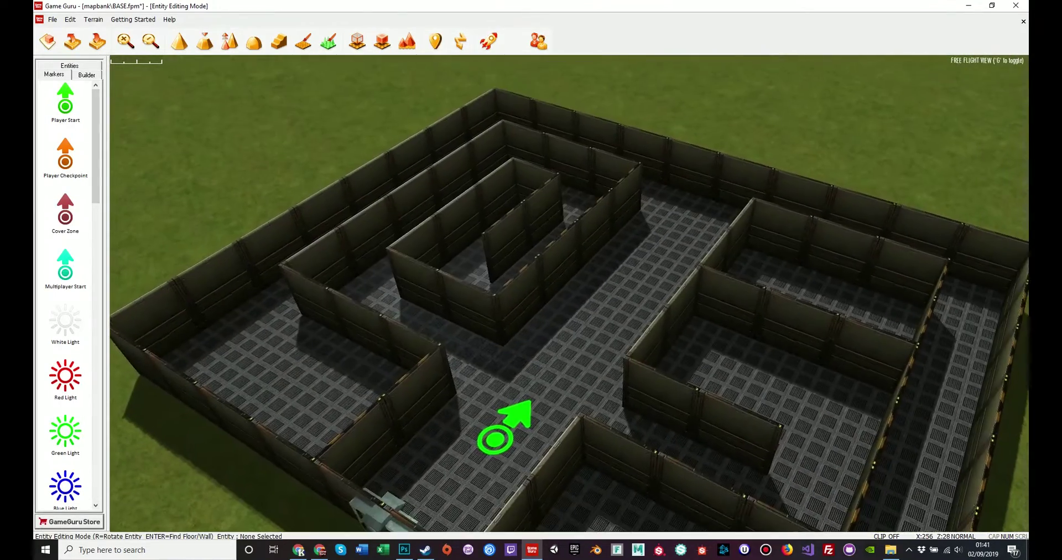
{"action": "left_click", "coordinate": [570, 310]}
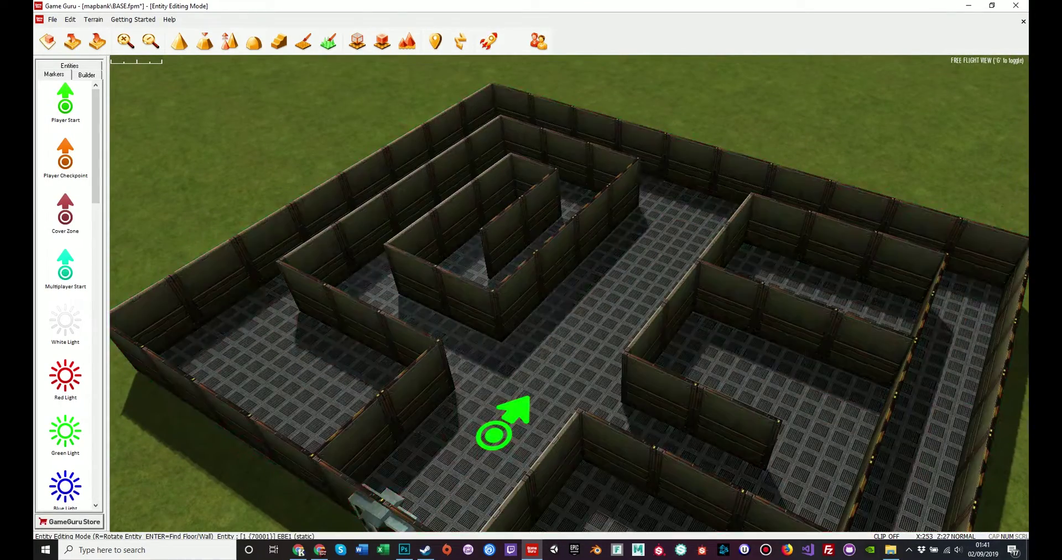
{"action": "key", "text": "s"}
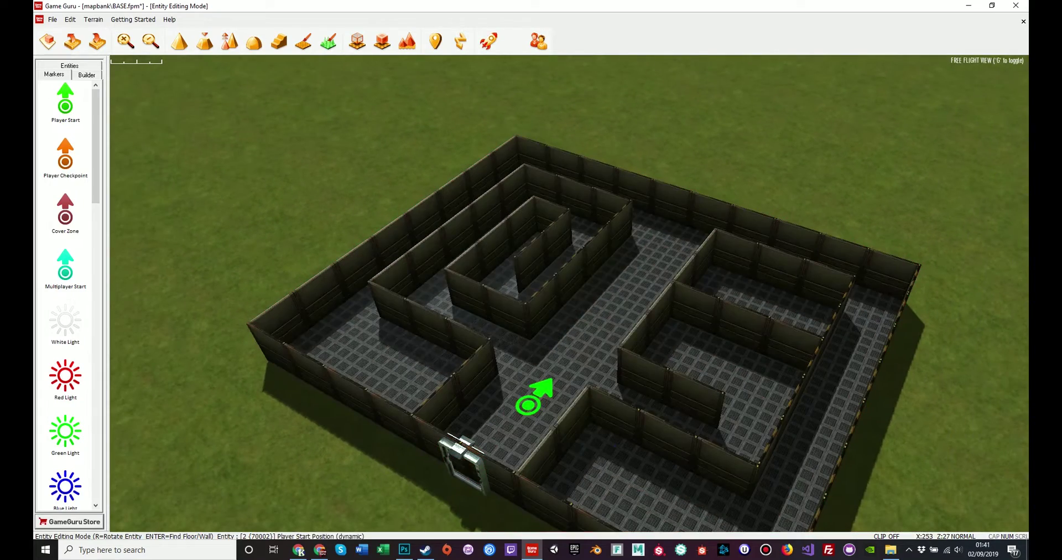
Inspect the main AI script assigned to the Control Door at the base entrance, then discard the property edit
{"action": "left_click", "coordinate": [529, 406]}
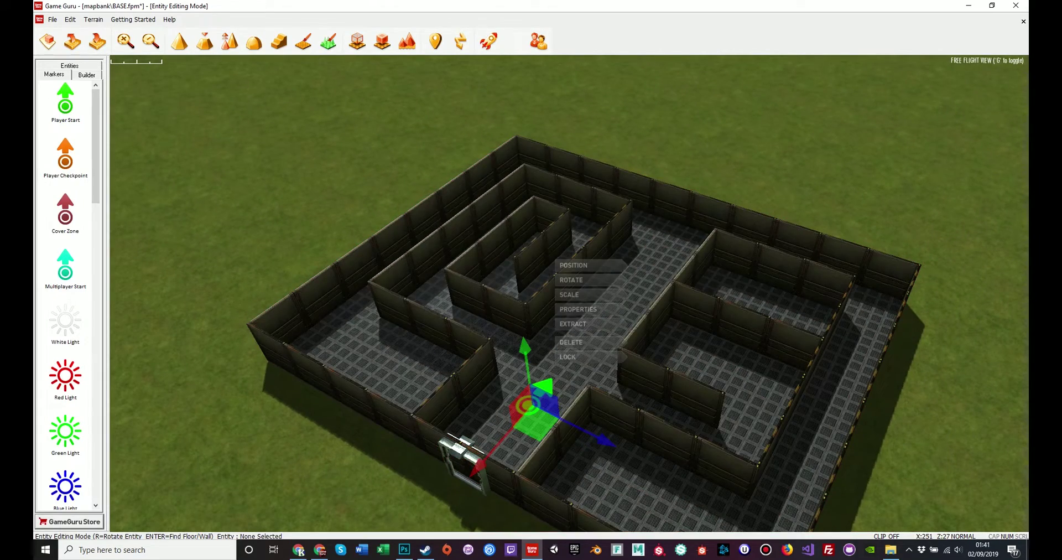
{"action": "key", "text": "w"}
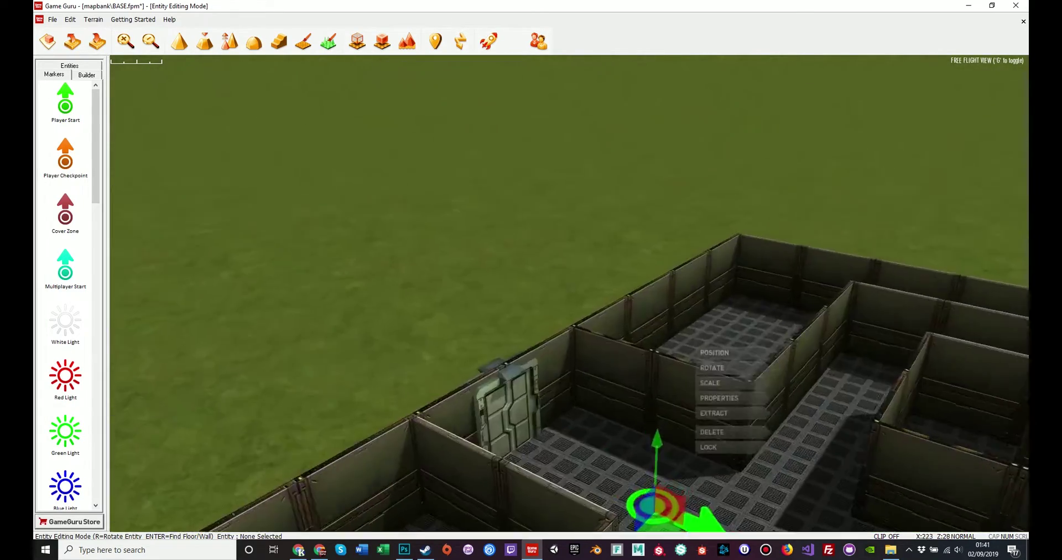
{"action": "key", "text": "w"}
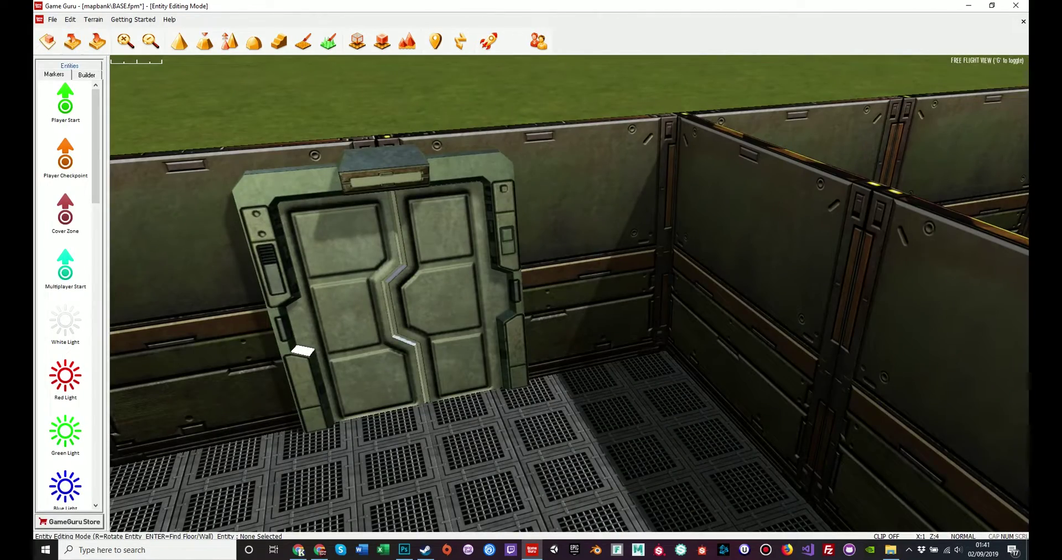
{"action": "left_click", "coordinate": [57, 66]}
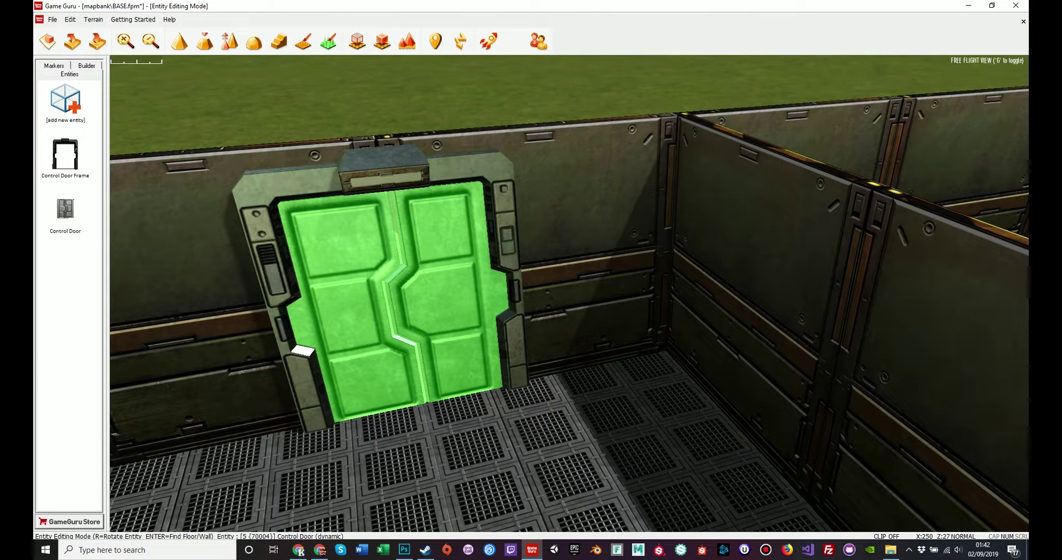
{"action": "left_click", "coordinate": [406, 296]}
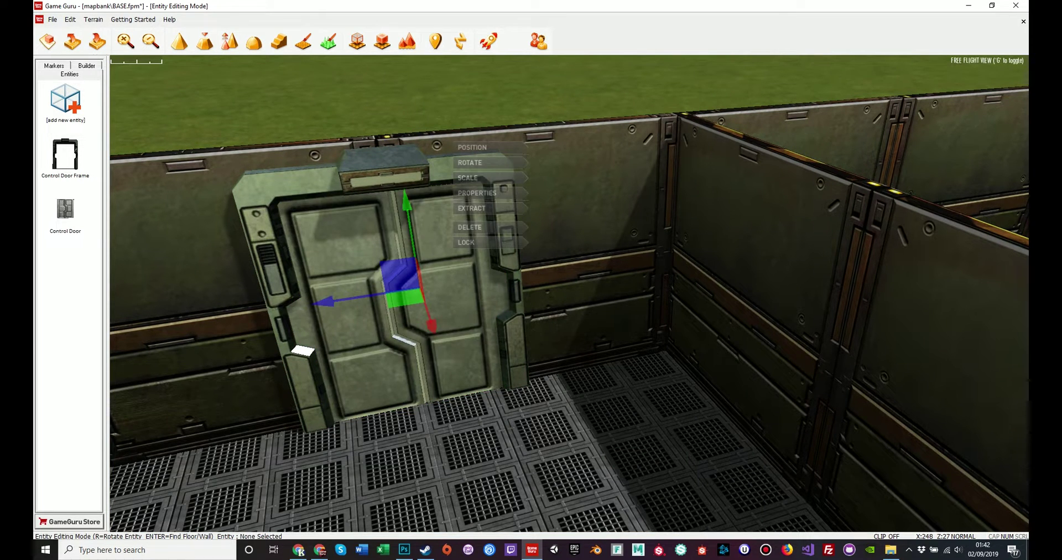
{"action": "left_click", "coordinate": [476, 193]}
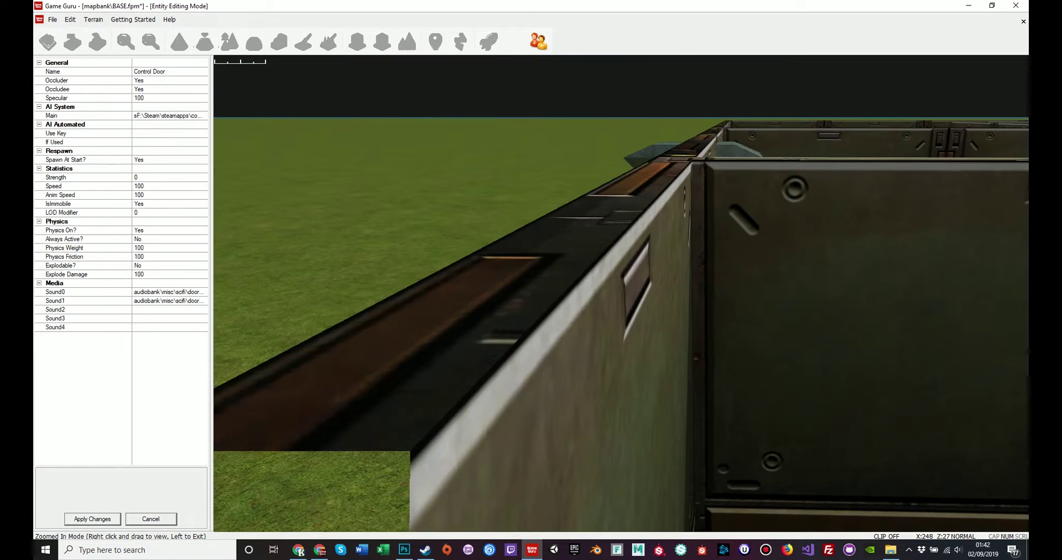
{"action": "left_click", "coordinate": [168, 115]}
{"action": "left_click", "coordinate": [168, 116]}
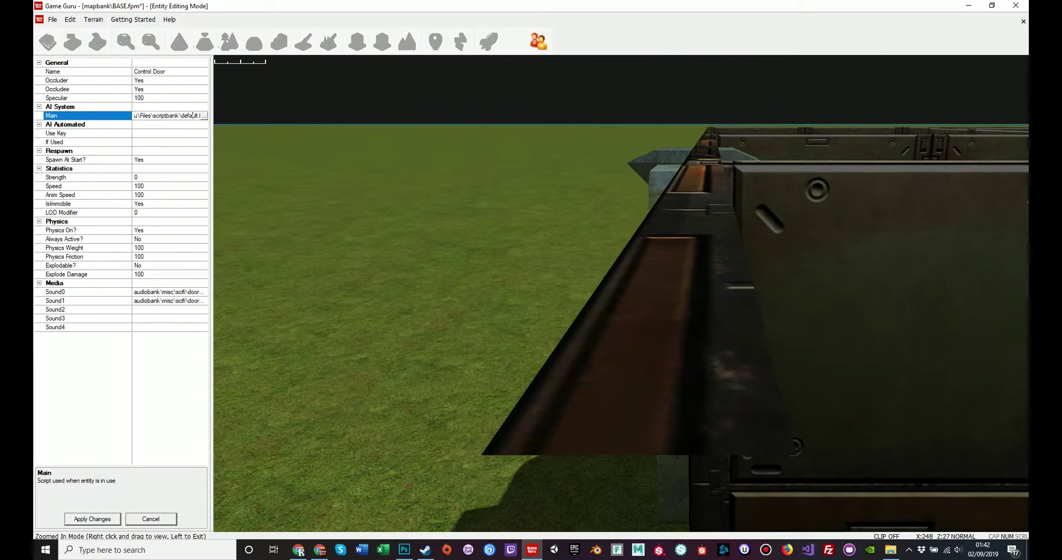
{"action": "left_click", "coordinate": [150, 519]}
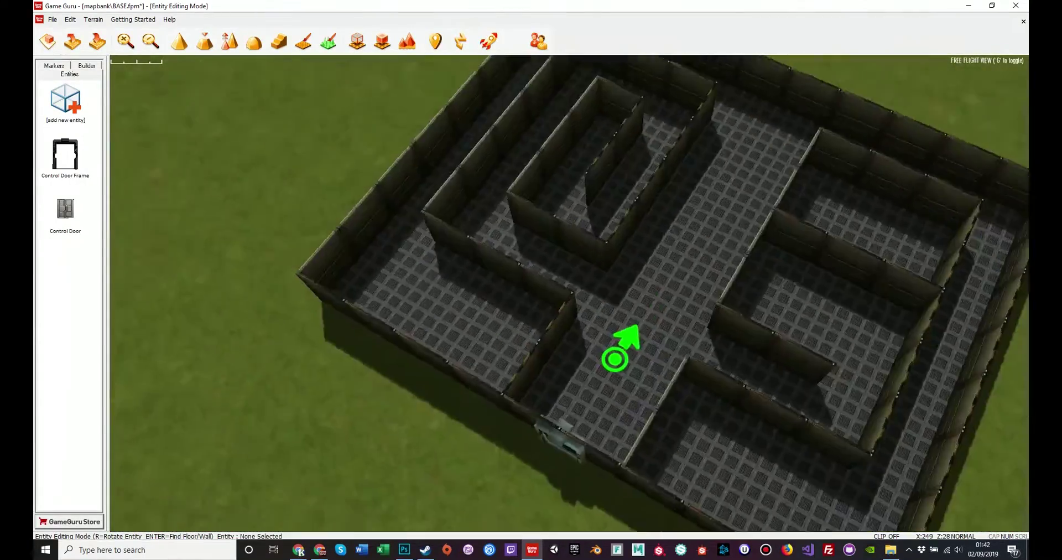
Examine the base's corridors and the player start marker's position relative to the control door
{"action": "key", "text": "s"}
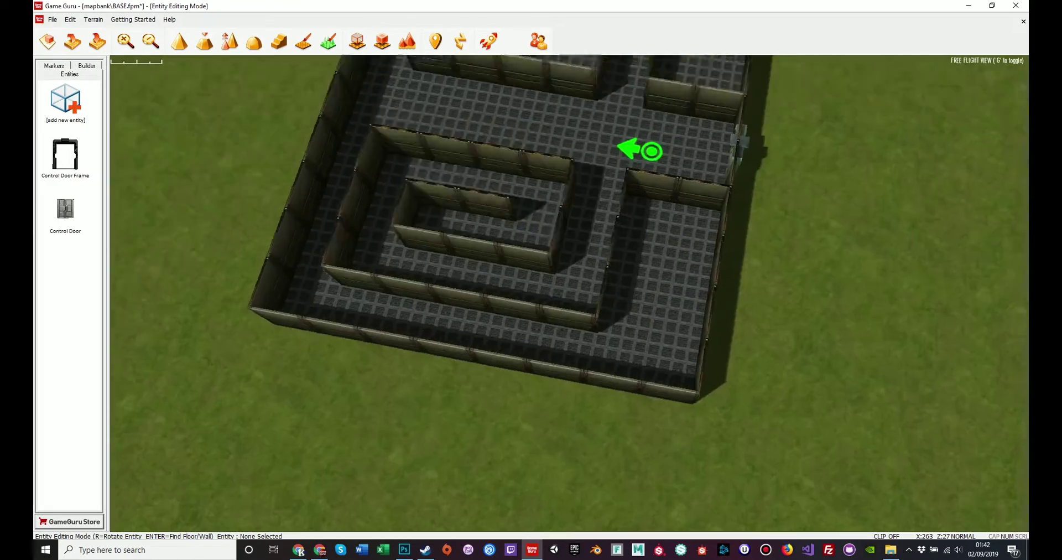
{"action": "key", "text": "w"}
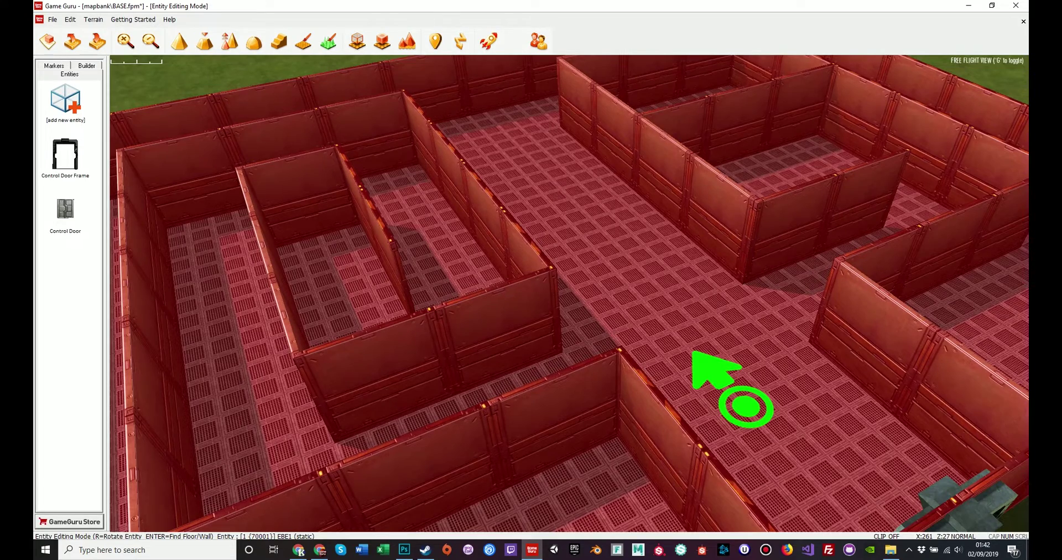
{"action": "scroll", "coordinate": [692, 354], "scroll_direction": "down", "scroll_amount": 10}
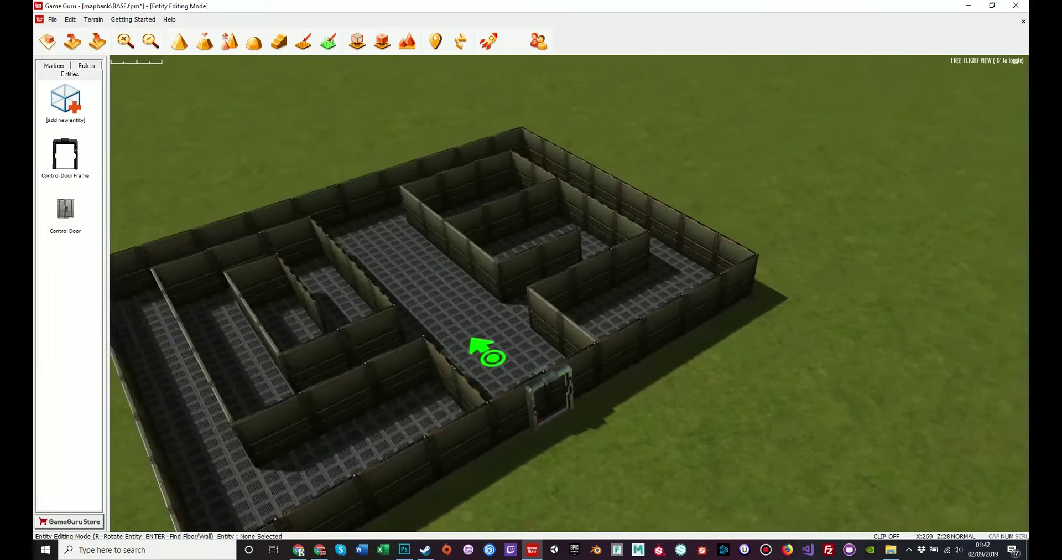
{"action": "right_click_drag", "start_coordinate": [470, 339], "coordinate": [237, 506]}
{"action": "key", "text": "w"}
{"action": "key", "text": "s"}
{"action": "mouse_move", "coordinate": [570, 294]}
{"action": "right_mouse_down"}
{"action": "mouse_move", "coordinate": [653, 293]}
{"action": "mouse_move", "coordinate": [708, 337]}
{"action": "mouse_move", "coordinate": [675, 293]}
{"action": "right_mouse_up"}
{"action": "key", "text": "w"}
{"action": "key", "text": "a"}
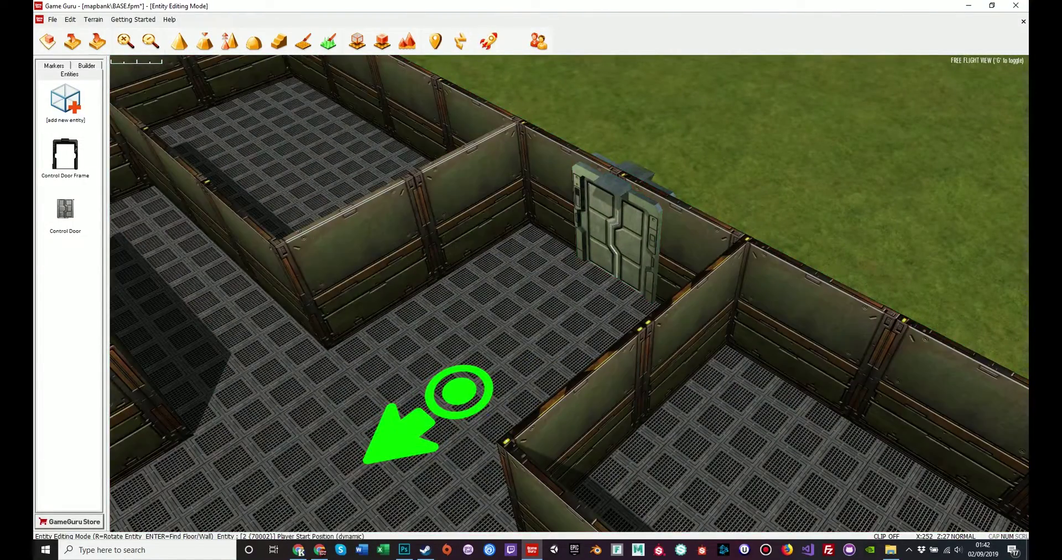
{"action": "left_click", "coordinate": [459, 391]}
{"action": "left_click_drag", "start_coordinate": [459, 391], "coordinate": [406, 405]}
{"action": "mouse_move", "coordinate": [405, 404]}
{"action": "right_mouse_down"}
{"action": "mouse_move", "coordinate": [442, 396]}
{"action": "mouse_move", "coordinate": [504, 346]}
{"action": "right_mouse_up"}
Place a Win Zone marker on the grass just outside the base's control door
{"action": "left_click", "coordinate": [54, 65]}
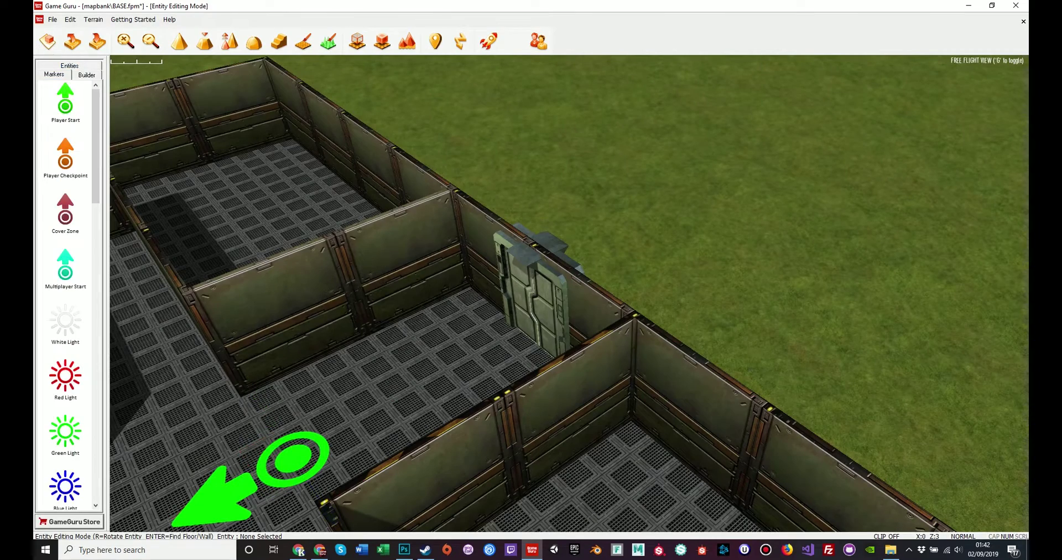
{"action": "scroll", "coordinate": [65, 296], "scroll_direction": "down", "scroll_amount": 6}
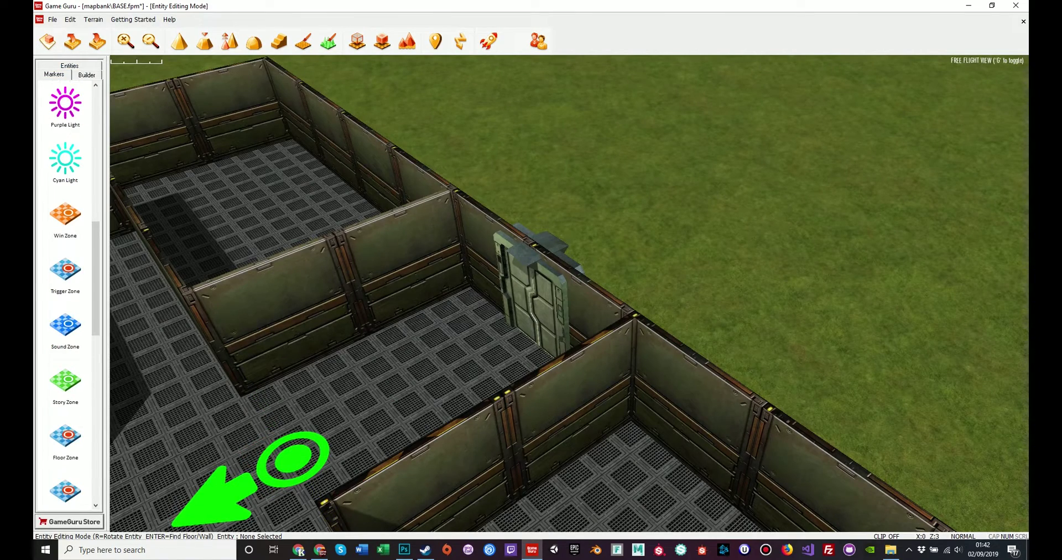
{"action": "left_click", "coordinate": [65, 214]}
{"action": "left_click", "coordinate": [705, 230]}
{"action": "key", "text": "a"}
{"action": "right_click_drag", "start_coordinate": [705, 230], "coordinate": [802, 230]}
Reshape the Win Zone by shifting two of its corners and move it into the corridor inside the door
{"action": "left_click_drag", "start_coordinate": [583, 289], "coordinate": [711, 266]}
{"action": "left_click_drag", "start_coordinate": [661, 226], "coordinate": [705, 188]}
{"action": "left_click", "coordinate": [609, 212]}
{"action": "left_click_drag", "start_coordinate": [607, 214], "coordinate": [607, 369]}
Pull the Win Zone outside the base, tuck its two right-side corners inward and return it to the corridor
{"action": "key", "text": "s"}
{"action": "right_click_drag", "start_coordinate": [606, 370], "coordinate": [534, 341]}
{"action": "key", "text": "d"}
{"action": "key", "text": "w"}
{"action": "key", "text": "a"}
{"action": "key", "text": "d"}
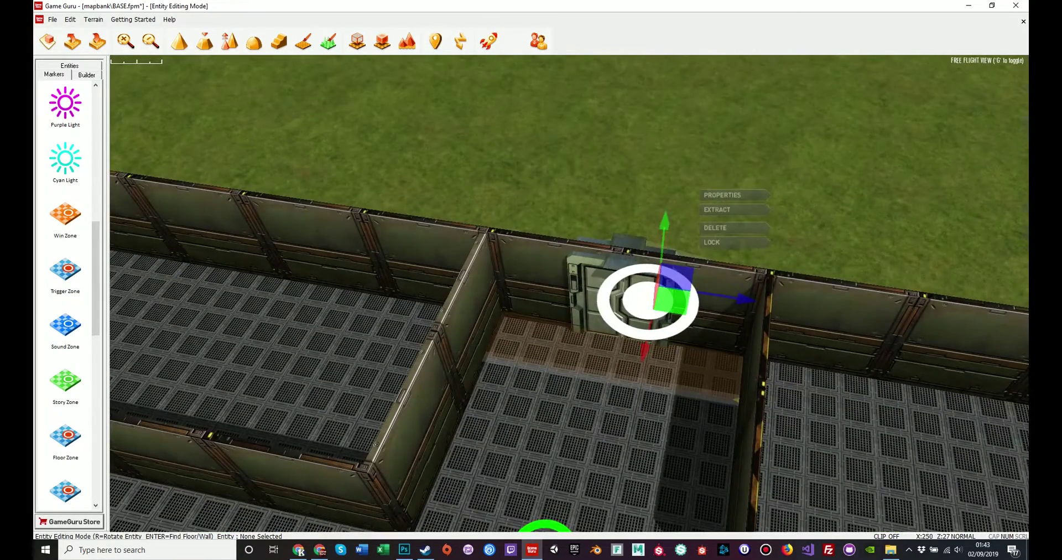
{"action": "left_click_drag", "start_coordinate": [645, 351], "coordinate": [676, 212]}
{"action": "left_click_drag", "start_coordinate": [762, 236], "coordinate": [749, 230]}
{"action": "left_click_drag", "start_coordinate": [779, 153], "coordinate": [759, 143]}
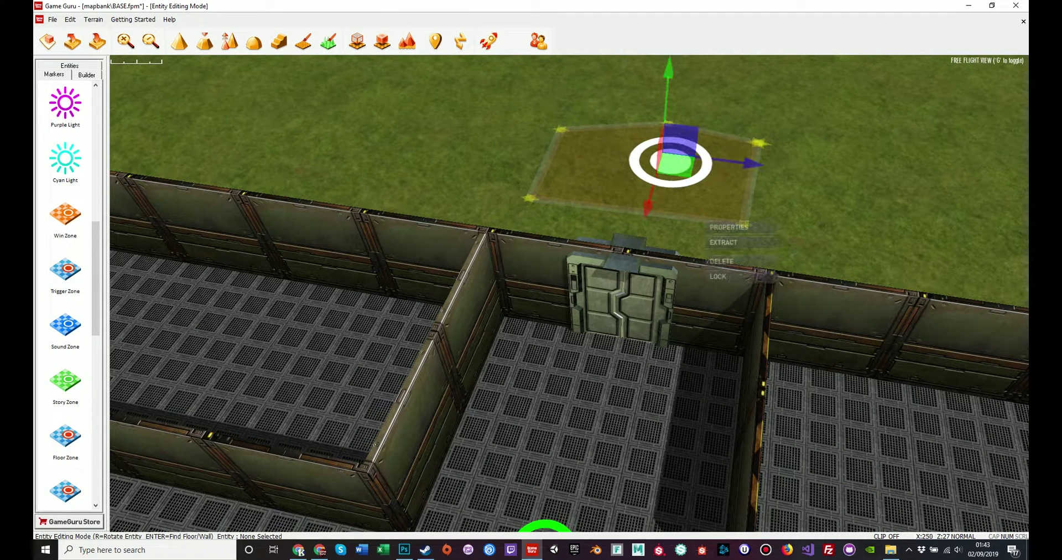
{"action": "left_click_drag", "start_coordinate": [671, 162], "coordinate": [650, 324]}
Move the Win Zone outside again, bring its two left-side corners inward and place it back in the entrance corridor
{"action": "key", "text": "d"}
{"action": "key", "text": "a"}
{"action": "key", "text": "d"}
{"action": "left_click_drag", "start_coordinate": [661, 326], "coordinate": [694, 157]}
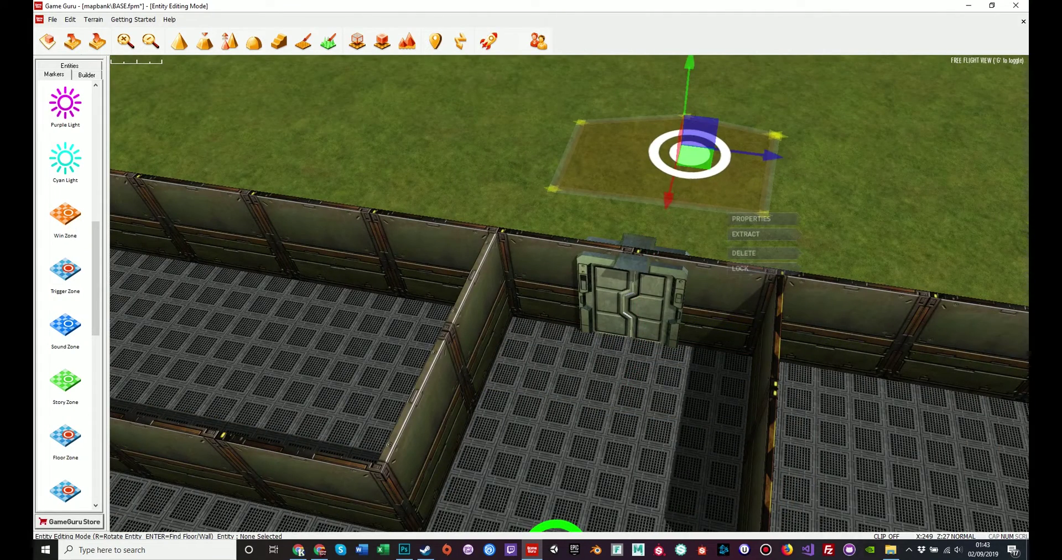
{"action": "left_click_drag", "start_coordinate": [552, 189], "coordinate": [568, 190]}
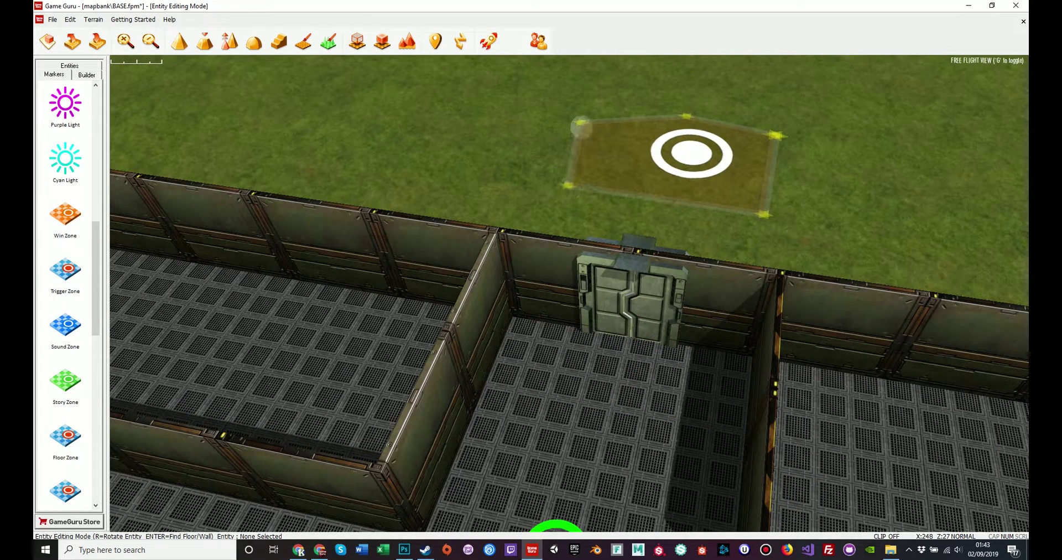
{"action": "left_click_drag", "start_coordinate": [581, 124], "coordinate": [590, 119]}
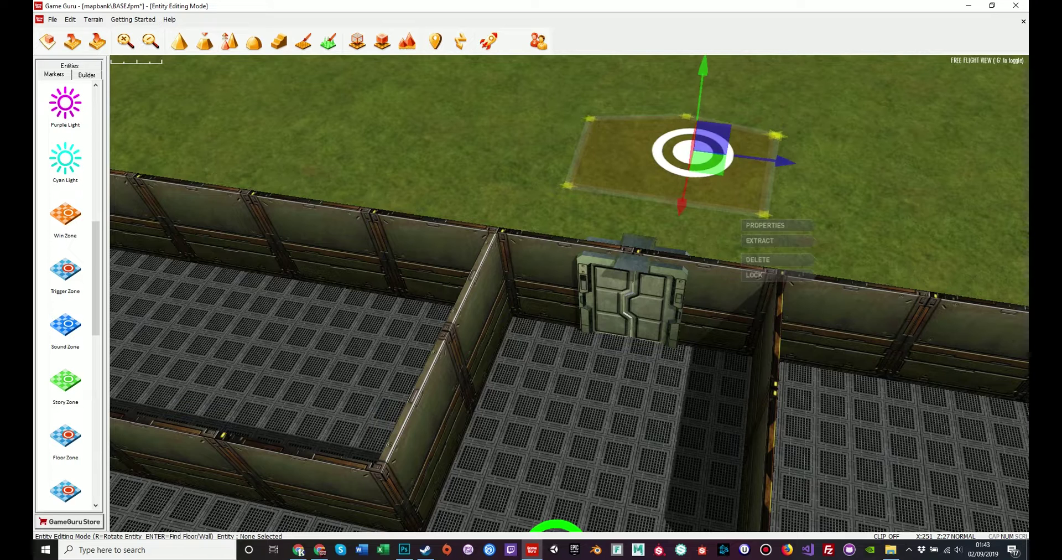
{"action": "left_click_drag", "start_coordinate": [693, 153], "coordinate": [628, 435]}
Examine how the Win Zone fits between the corridor walls and how close it lies to the player start marker
{"action": "key", "text": "s"}
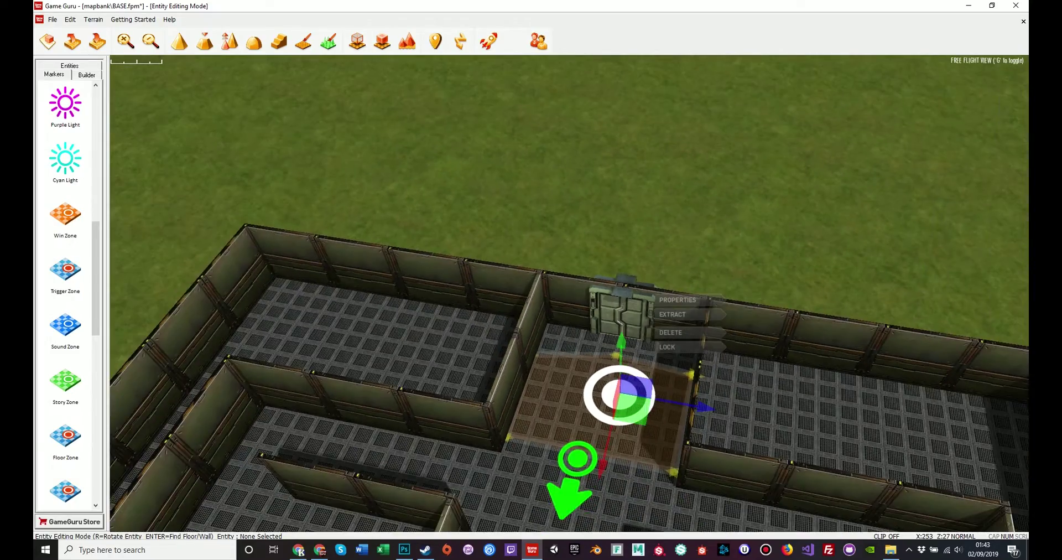
{"action": "key", "text": "w"}
{"action": "key", "text": "s"}
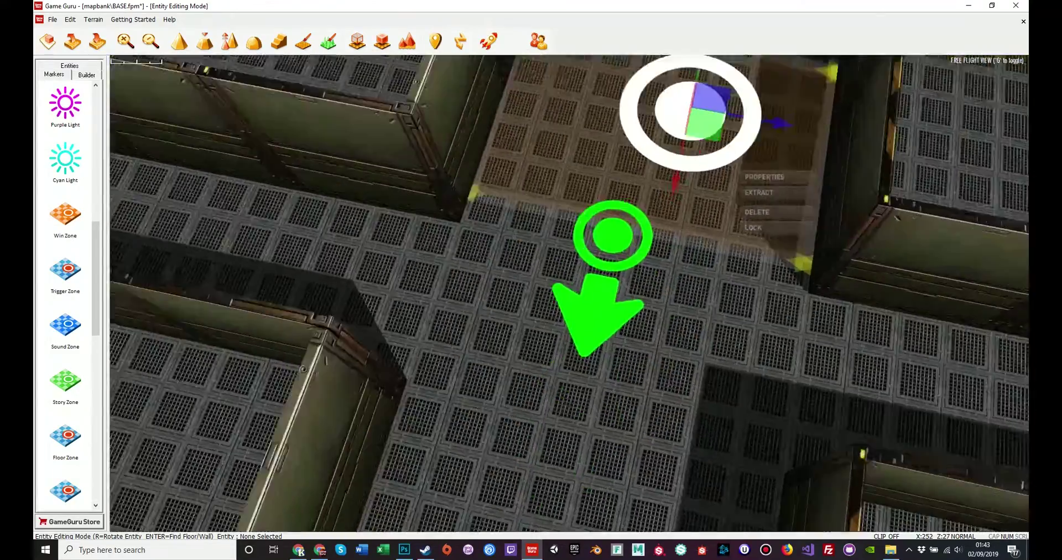
{"action": "key", "text": "w"}
{"action": "key", "text": "s"}
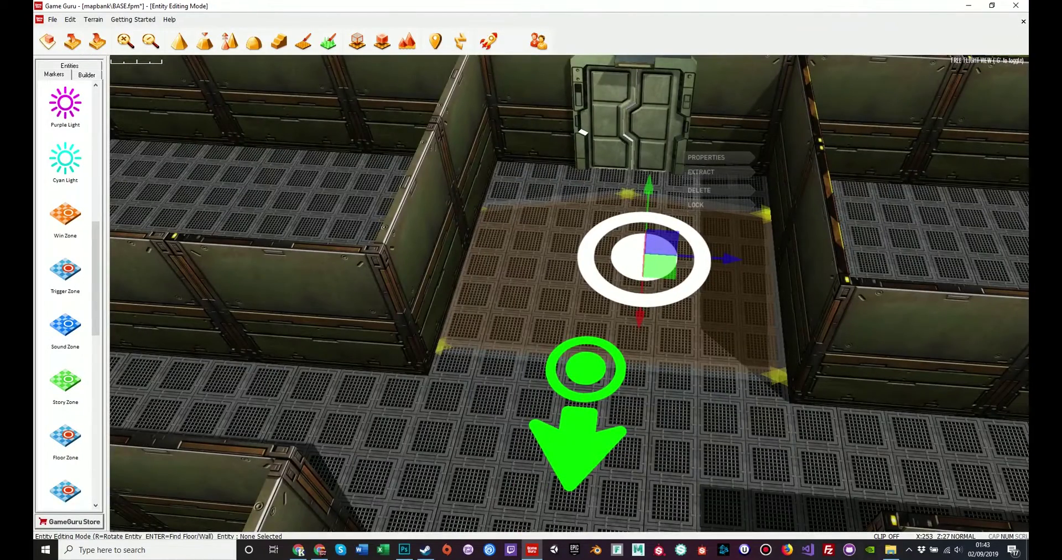
{"action": "left_click", "coordinate": [585, 369]}
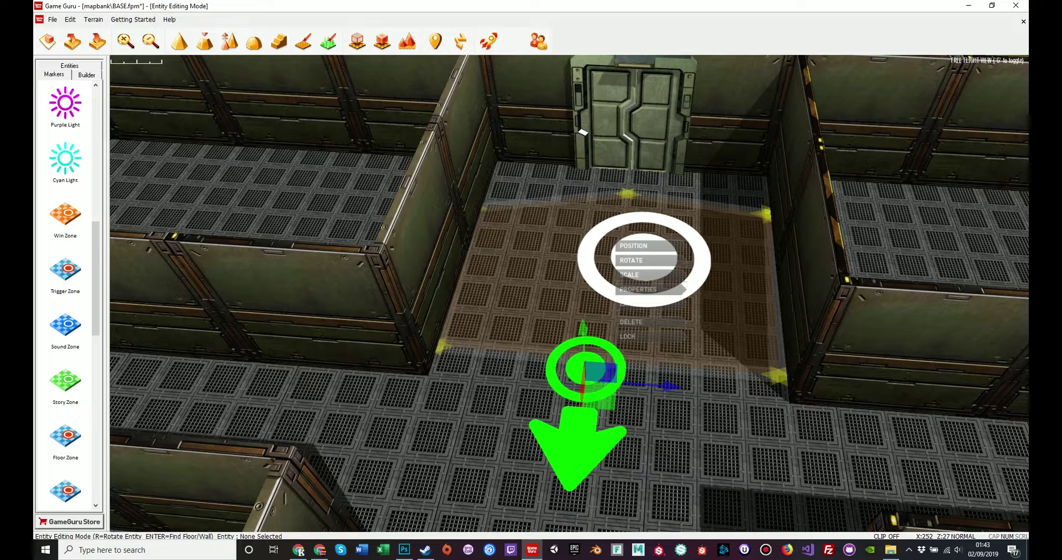
{"action": "left_click", "coordinate": [545, 299]}
{"action": "mouse_move", "coordinate": [565, 289]}
{"action": "left_mouse_down"}
{"action": "mouse_move", "coordinate": [575, 233]}
{"action": "mouse_move", "coordinate": [548, 354]}
{"action": "mouse_move", "coordinate": [584, 279]}
{"action": "left_mouse_up"}
{"action": "key", "text": "w"}
{"action": "mouse_move", "coordinate": [583, 280]}
{"action": "right_mouse_down"}
{"action": "mouse_move", "coordinate": [614, 233]}
{"action": "mouse_move", "coordinate": [576, 304]}
{"action": "mouse_move", "coordinate": [564, 266]}
{"action": "right_mouse_up"}
{"action": "key", "text": "s"}
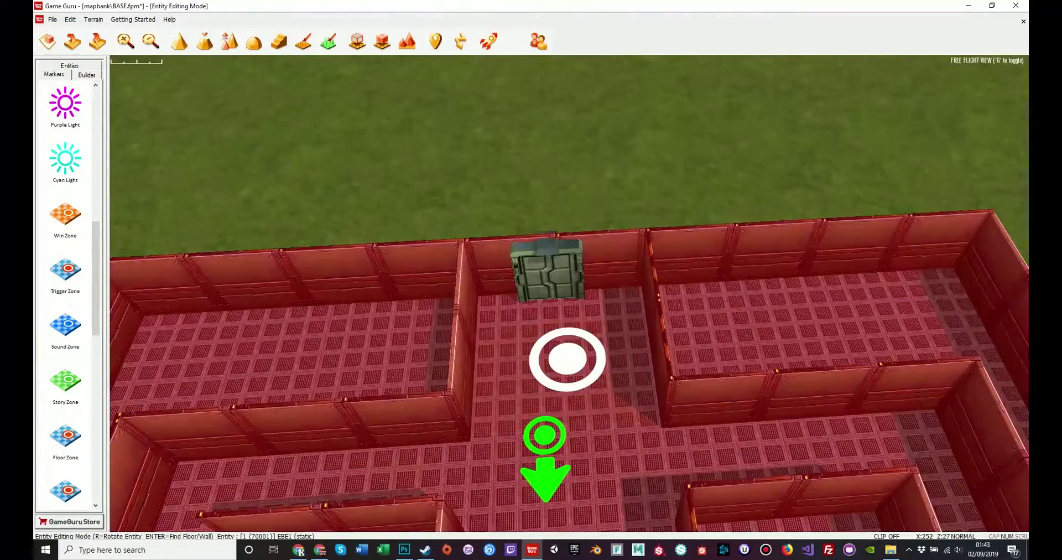
Reposition the Win Zone across the doorway and shift the player start marker closer to the door in the corridor
{"action": "left_click", "coordinate": [815, 407]}
{"action": "left_click_drag", "start_coordinate": [816, 409], "coordinate": [814, 417]}
{"action": "left_click", "coordinate": [568, 360]}
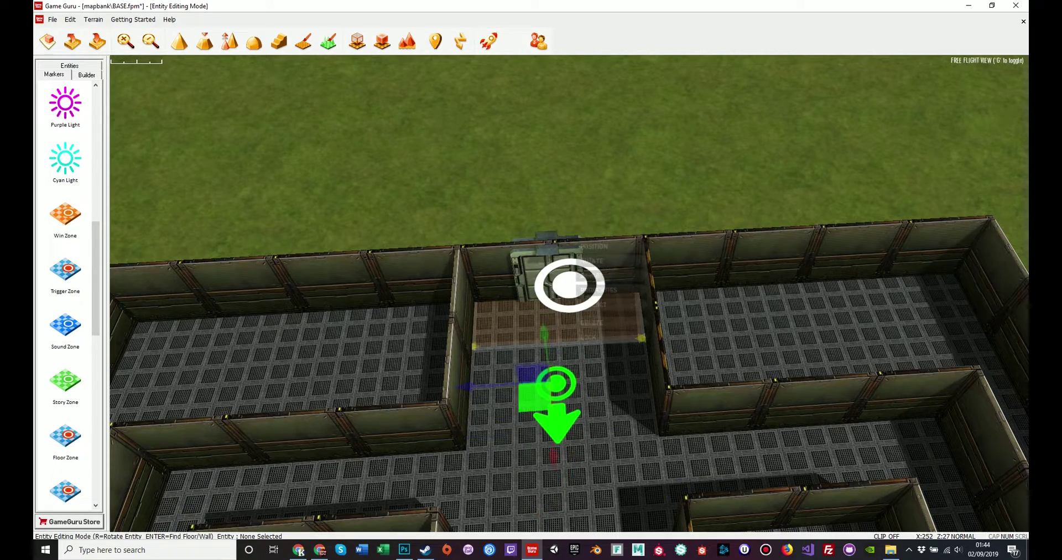
Save the BASE level
{"action": "key", "text": "a"}
{"action": "mouse_move", "coordinate": [570, 294]}
{"action": "right_mouse_down"}
{"action": "mouse_move", "coordinate": [797, 293]}
{"action": "mouse_move", "coordinate": [586, 293]}
{"action": "mouse_move", "coordinate": [598, 288]}
{"action": "mouse_move", "coordinate": [603, 304]}
{"action": "mouse_move", "coordinate": [606, 266]}
{"action": "mouse_move", "coordinate": [614, 293]}
{"action": "mouse_move", "coordinate": [558, 294]}
{"action": "mouse_move", "coordinate": [570, 277]}
{"action": "mouse_move", "coordinate": [542, 327]}
{"action": "mouse_move", "coordinate": [560, 287]}
{"action": "right_mouse_up"}
{"action": "key", "text": "w"}
{"action": "key", "text": "s"}
{"action": "key", "text": "w"}
{"action": "key", "text": "s"}
{"action": "key", "text": "s"}
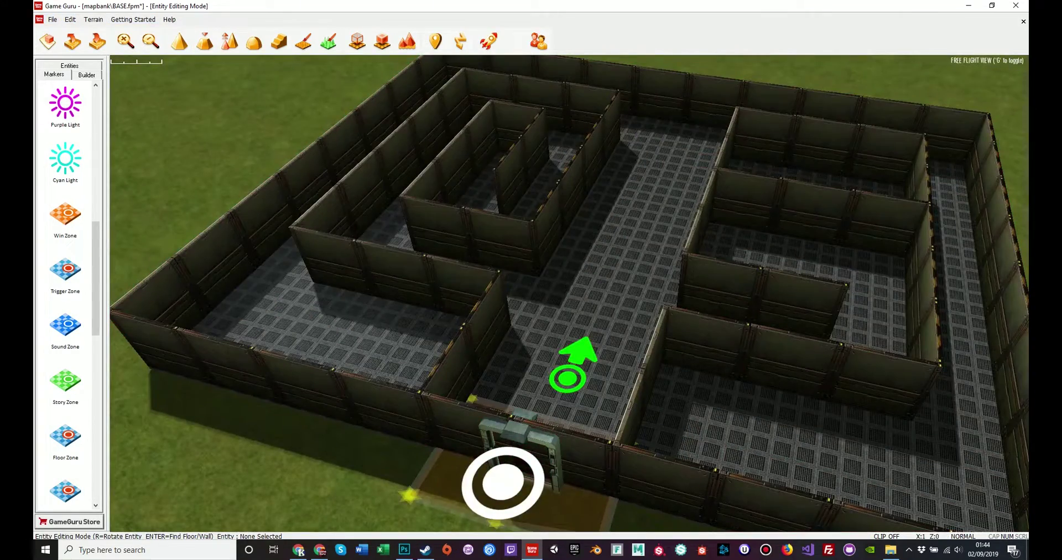
{"action": "left_click", "coordinate": [53, 20]}
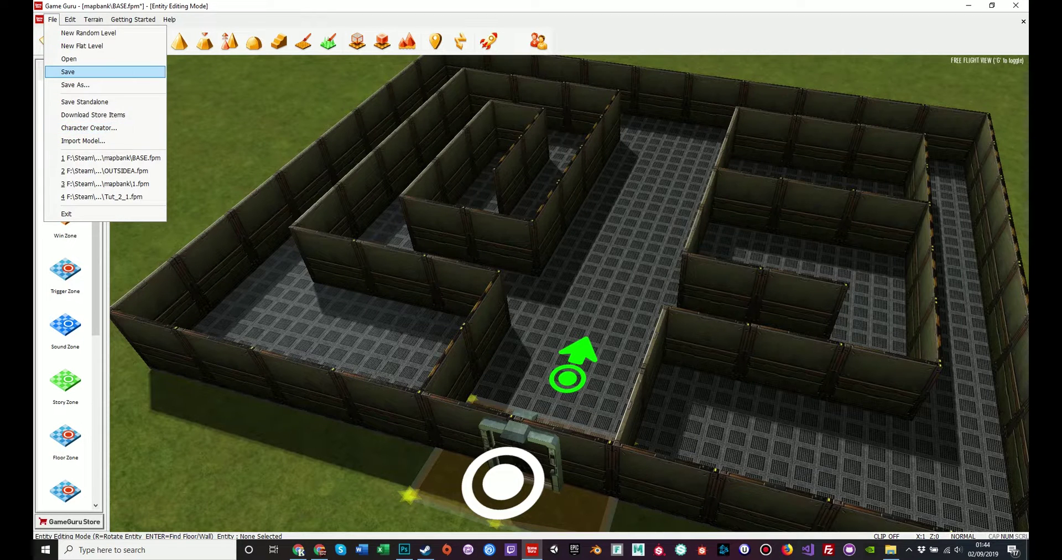
{"action": "left_click", "coordinate": [72, 71]}
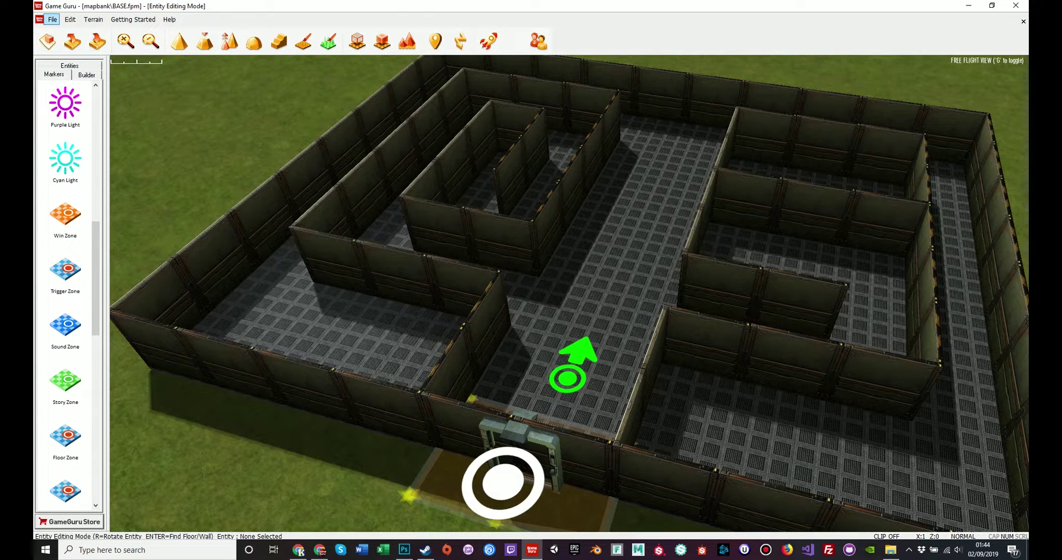
Open the OUTSIDEA level and switch to the free flight view
{"action": "left_click", "coordinate": [53, 19]}
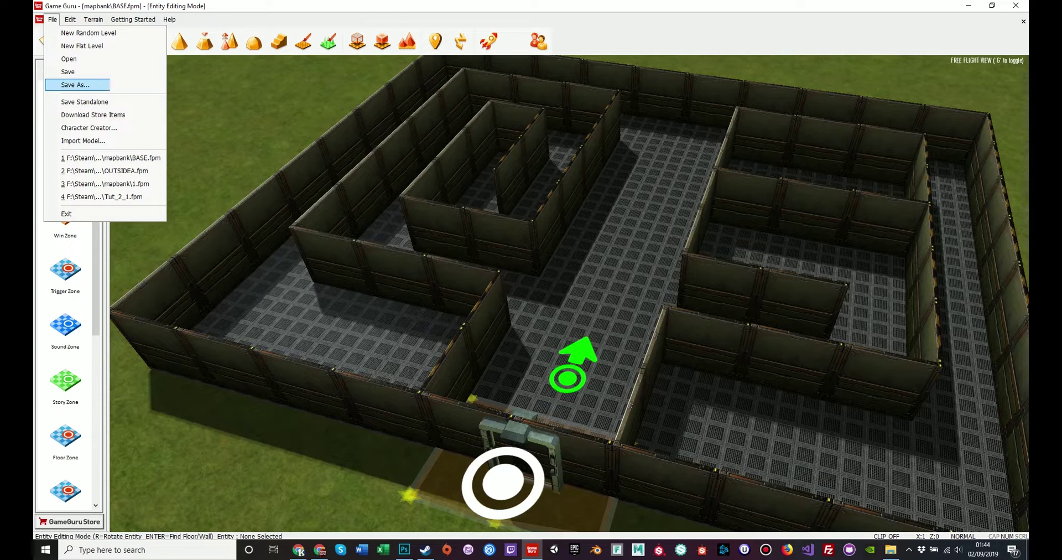
{"action": "left_click", "coordinate": [105, 171]}
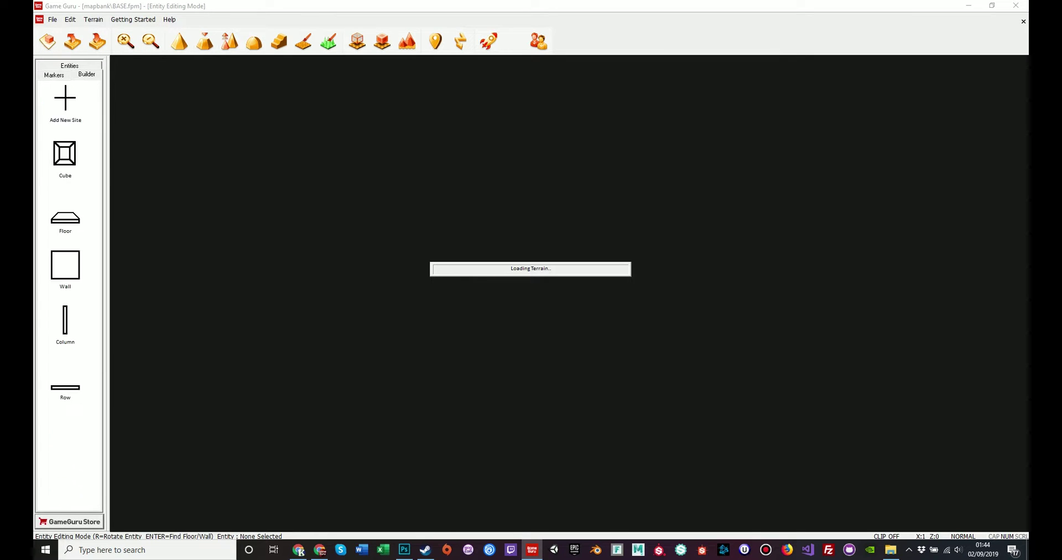
{"action": "key", "text": "f"}
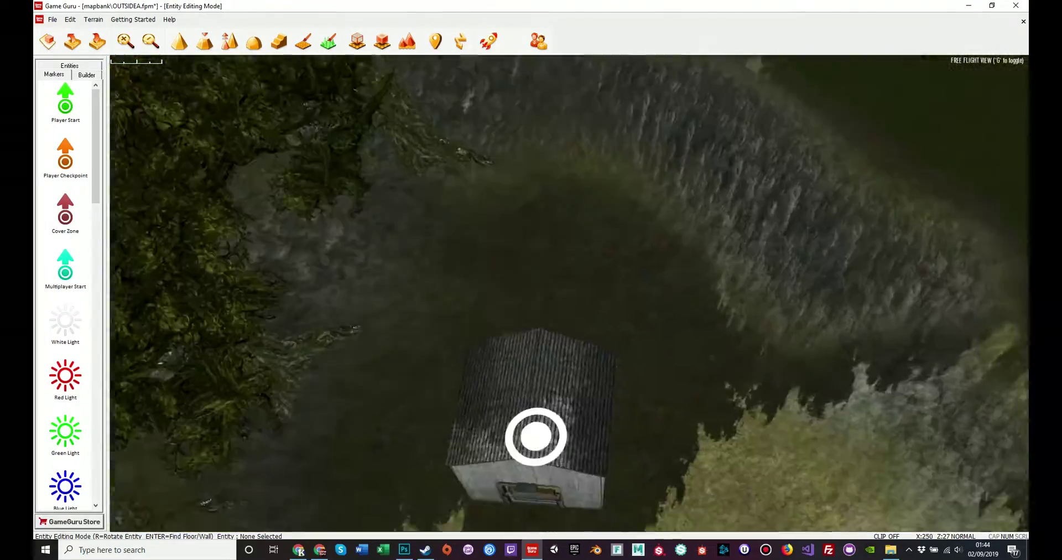
Select the row of leafy trees along one side of the wood shed hollow and delete them
{"action": "mouse_move", "coordinate": [570, 294]}
{"action": "right_mouse_down"}
{"action": "mouse_move", "coordinate": [620, 238]}
{"action": "mouse_move", "coordinate": [625, 194]}
{"action": "mouse_move", "coordinate": [614, 172]}
{"action": "mouse_move", "coordinate": [498, 189]}
{"action": "mouse_move", "coordinate": [465, 166]}
{"action": "mouse_move", "coordinate": [448, 122]}
{"action": "mouse_move", "coordinate": [514, 150]}
{"action": "mouse_move", "coordinate": [509, 188]}
{"action": "mouse_move", "coordinate": [498, 100]}
{"action": "mouse_move", "coordinate": [493, 185]}
{"action": "mouse_move", "coordinate": [470, 150]}
{"action": "mouse_move", "coordinate": [498, 194]}
{"action": "mouse_move", "coordinate": [492, 144]}
{"action": "mouse_move", "coordinate": [498, 222]}
{"action": "right_mouse_up"}
{"action": "key", "text": "w"}
{"action": "key", "text": "s"}
{"action": "key", "text": "s"}
{"action": "key", "text": "w"}
{"action": "key", "text": "s"}
{"action": "left_click_drag", "start_coordinate": [381, 190], "coordinate": [930, 430]}
{"action": "left_click_drag", "start_coordinate": [932, 382], "coordinate": [933, 382]}
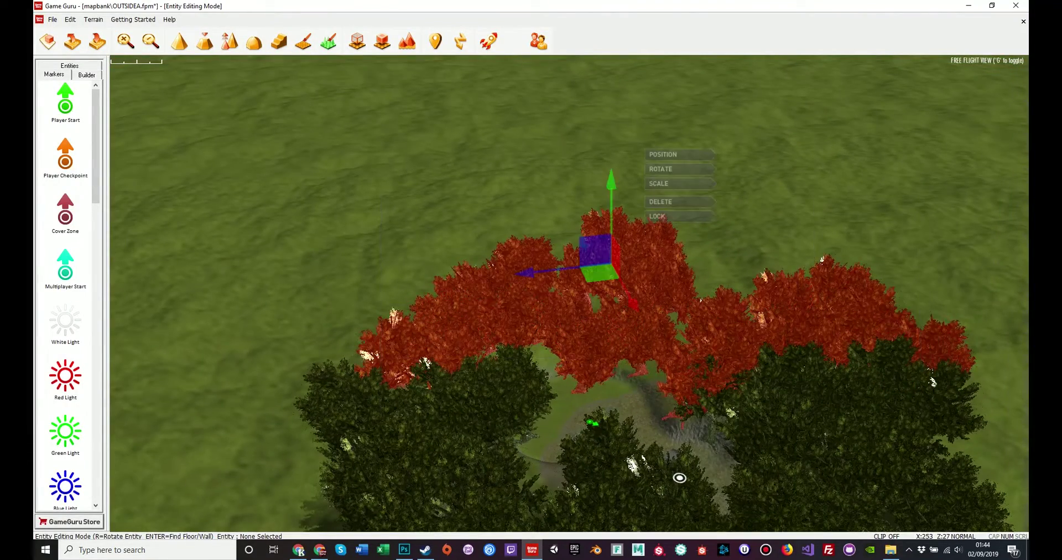
{"action": "key", "text": "Delete"}
Delete further groups of leafy trees standing around the hollow
{"action": "left_click_drag", "start_coordinate": [293, 271], "coordinate": [507, 483]}
{"action": "right_click_drag", "start_coordinate": [680, 478], "coordinate": [597, 460]}
{"action": "key", "text": "w"}
{"action": "right_click_drag", "start_coordinate": [907, 371], "coordinate": [991, 393]}
{"action": "left_click_drag", "start_coordinate": [255, 125], "coordinate": [817, 360]}
{"action": "key", "text": "Delete"}
Delete the last leafy trees beside and behind the wood shed, clearing the surrounding terrain
{"action": "left_click", "coordinate": [413, 279]}
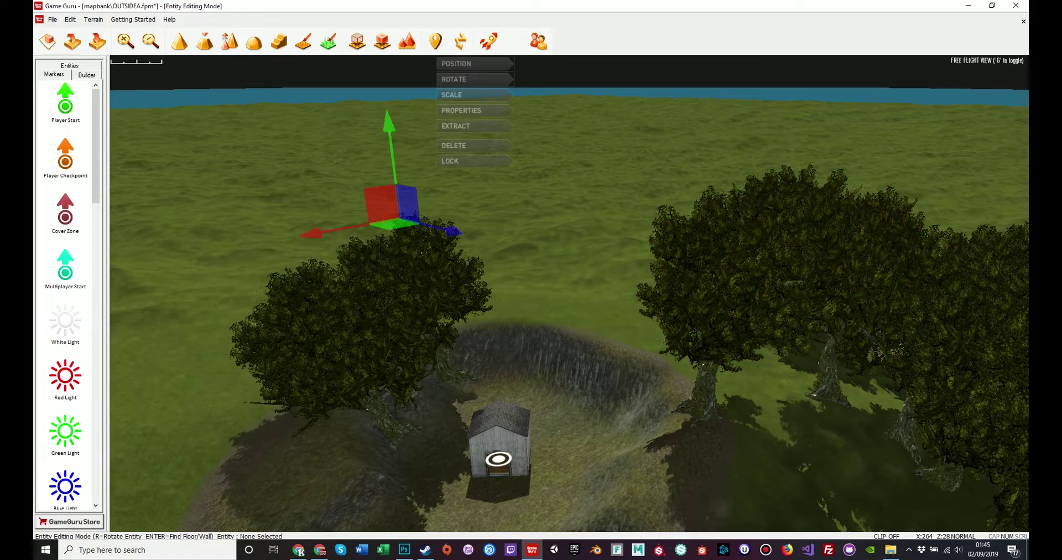
{"action": "key", "text": "Delete"}
{"action": "left_click", "coordinate": [318, 337]}
{"action": "key", "text": "Delete"}
{"action": "right_click_drag", "start_coordinate": [500, 459], "coordinate": [553, 476]}
{"action": "left_click_drag", "start_coordinate": [415, 90], "coordinate": [920, 313]}
{"action": "key", "text": "Delete"}
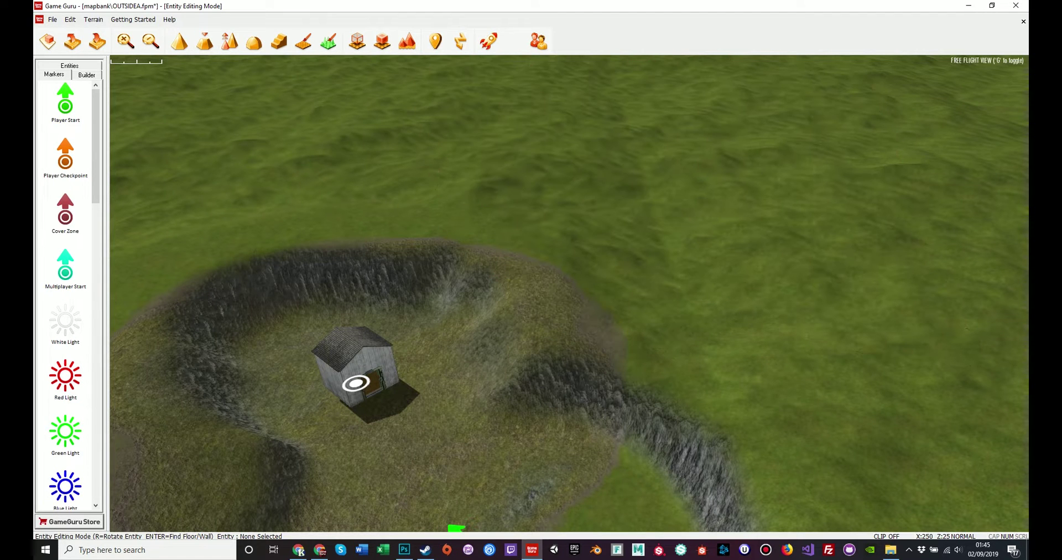
Add the Dead Tree (Bare) entity from the Foliage library to the level
{"action": "left_click", "coordinate": [70, 65]}
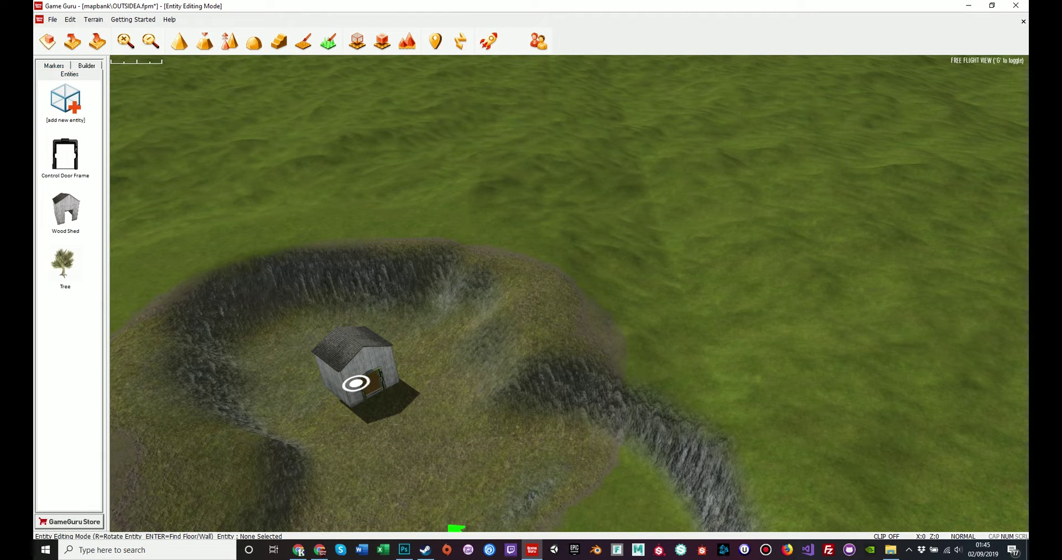
{"action": "left_click", "coordinate": [65, 101]}
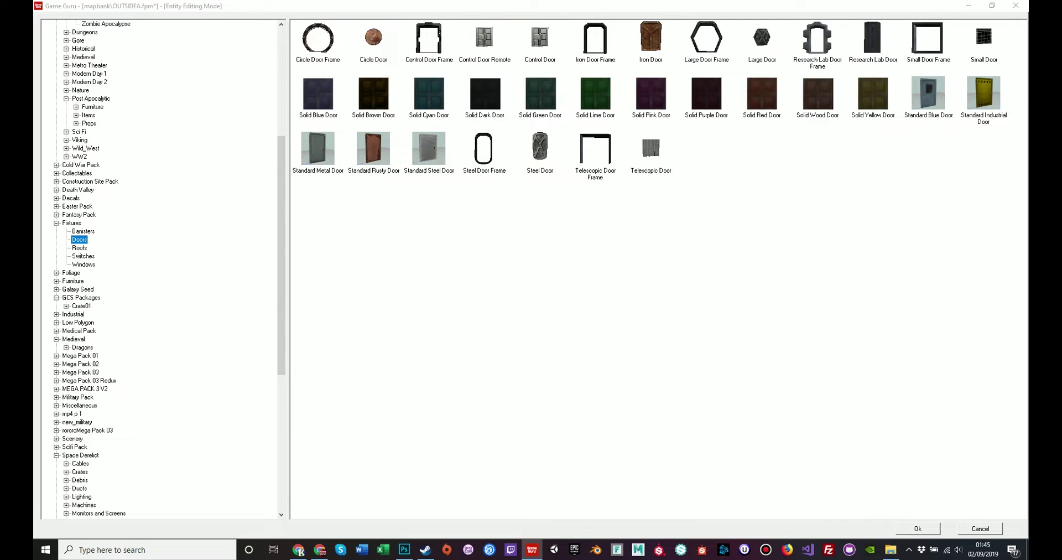
{"action": "left_click", "coordinate": [71, 273]}
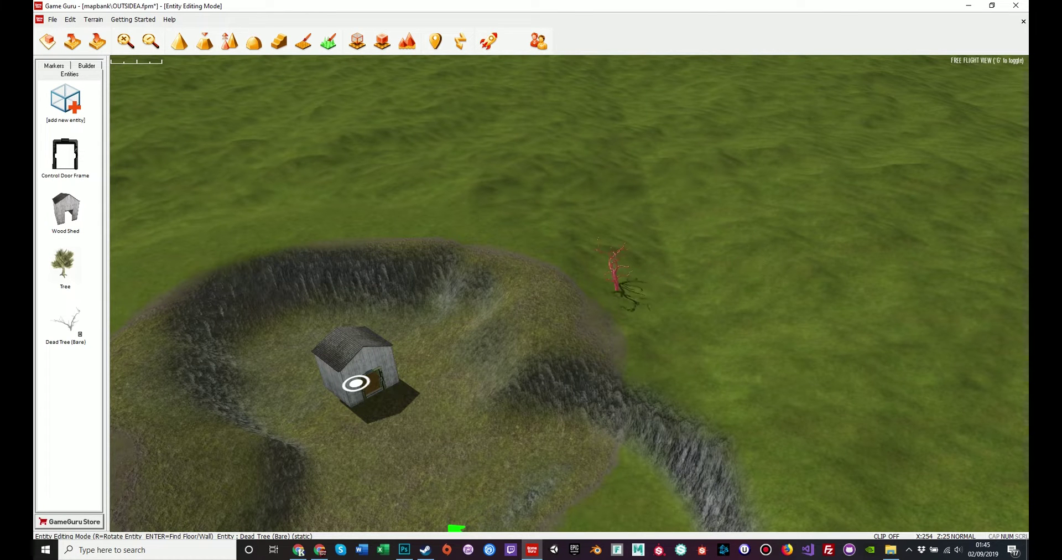
Spray Dead Tree (Bare) entities over the terrain around the wood shed hollow and leave spray mode
{"action": "key", "text": "i"}
{"action": "mouse_move", "coordinate": [594, 291]}
{"action": "left_mouse_down"}
{"action": "mouse_move", "coordinate": [583, 257]}
{"action": "mouse_move", "coordinate": [215, 218]}
{"action": "mouse_move", "coordinate": [264, 277]}
{"action": "mouse_move", "coordinate": [271, 374]}
{"action": "mouse_move", "coordinate": [260, 439]}
{"action": "mouse_move", "coordinate": [439, 498]}
{"action": "mouse_move", "coordinate": [533, 510]}
{"action": "mouse_move", "coordinate": [709, 360]}
{"action": "mouse_move", "coordinate": [562, 356]}
{"action": "mouse_move", "coordinate": [225, 474]}
{"action": "mouse_move", "coordinate": [272, 226]}
{"action": "mouse_move", "coordinate": [706, 406]}
{"action": "left_mouse_up"}
{"action": "key", "text": "a"}
{"action": "key", "text": "s"}
{"action": "key", "text": "w"}
{"action": "mouse_move", "coordinate": [644, 403]}
{"action": "right_mouse_down"}
{"action": "mouse_move", "coordinate": [559, 429]}
{"action": "mouse_move", "coordinate": [698, 426]}
{"action": "right_mouse_up"}
{"action": "key", "text": "w"}
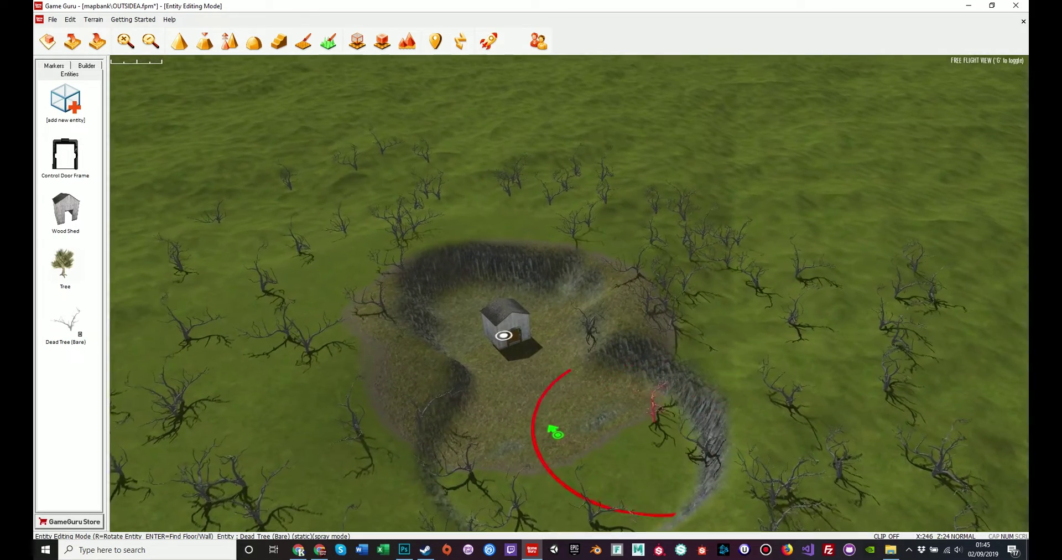
{"action": "key", "text": "w"}
{"action": "key", "text": "a"}
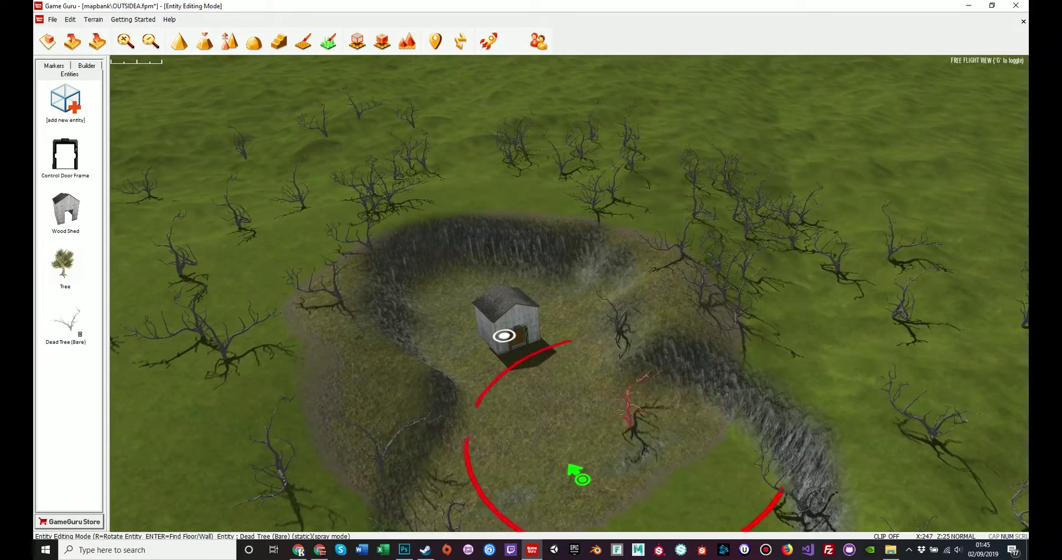
{"action": "key", "text": "t"}
{"action": "key", "text": "e"}
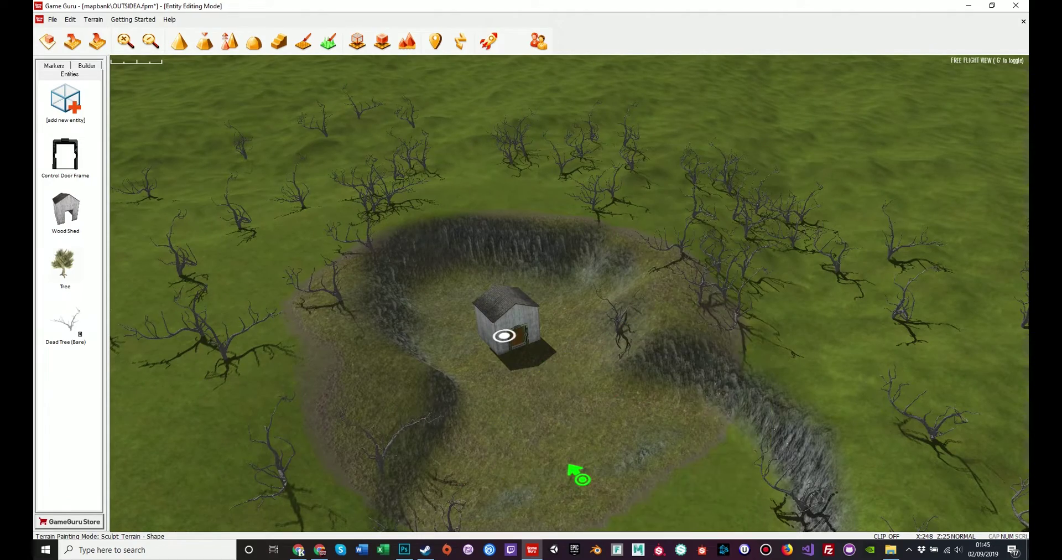
Start a test game of the level in front of the wood shed
{"action": "mouse_move", "coordinate": [636, 426]}
{"action": "right_mouse_down"}
{"action": "mouse_move", "coordinate": [631, 504]}
{"action": "mouse_move", "coordinate": [653, 471]}
{"action": "right_mouse_up"}
{"action": "key", "text": "w"}
{"action": "right_click_drag", "start_coordinate": [523, 318], "coordinate": [600, 294]}
{"action": "key", "text": "F9"}
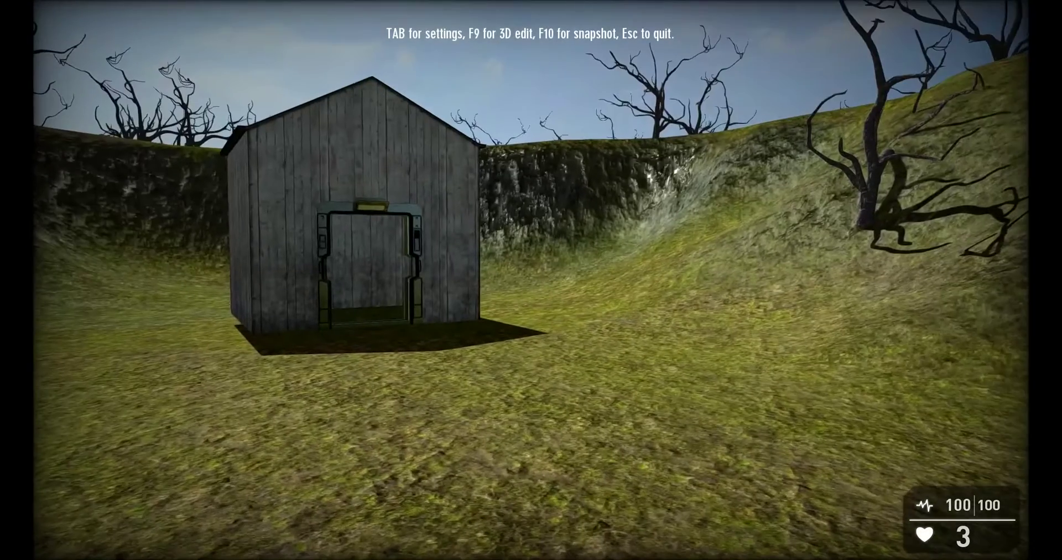
Set the world's sky type to sunset and view it in the test game
{"action": "key", "text": "Tab"}
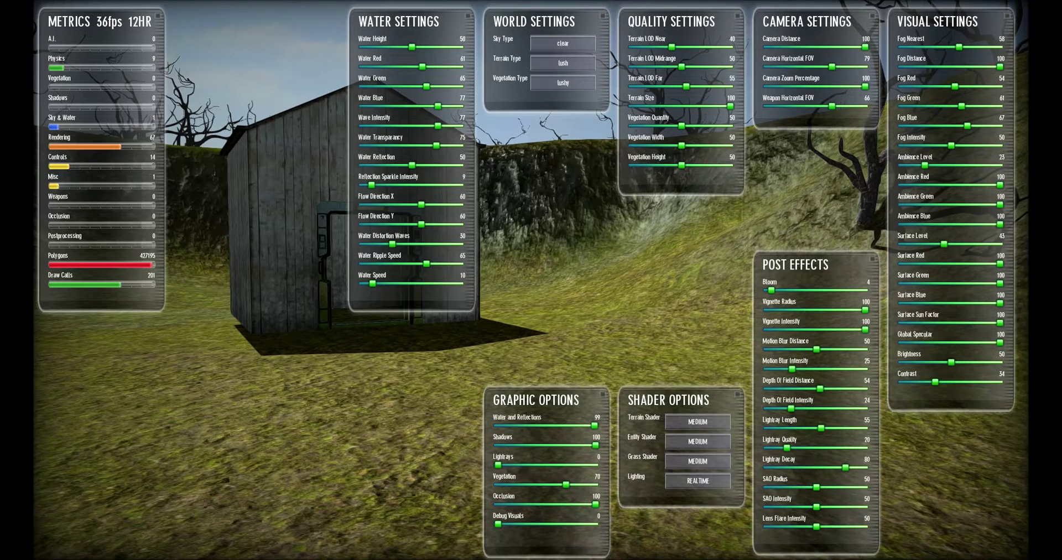
{"action": "left_click", "coordinate": [563, 44]}
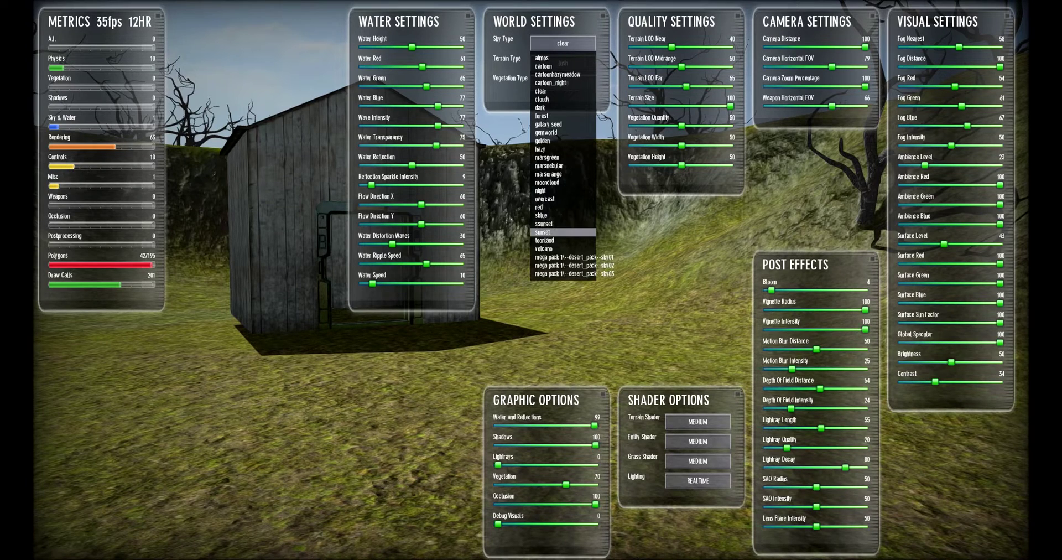
{"action": "left_click", "coordinate": [563, 232]}
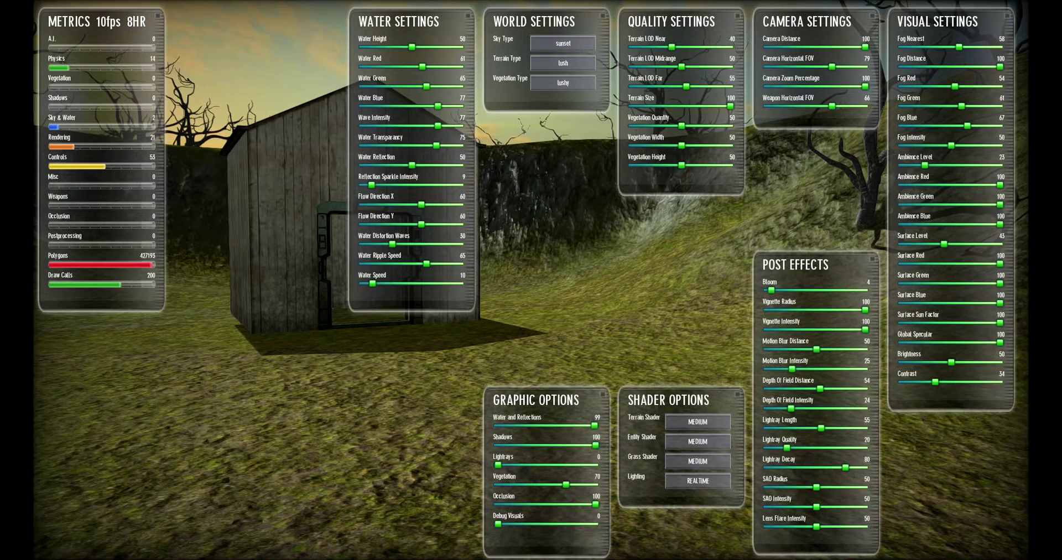
{"action": "key", "text": "Tab"}
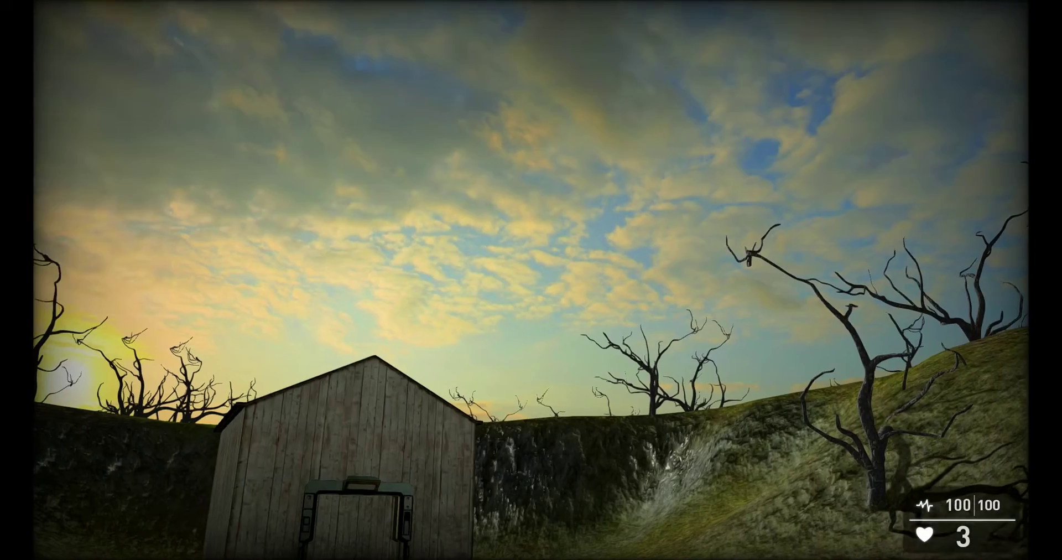
Set the world's sky type to red
{"action": "key", "text": "Tab"}
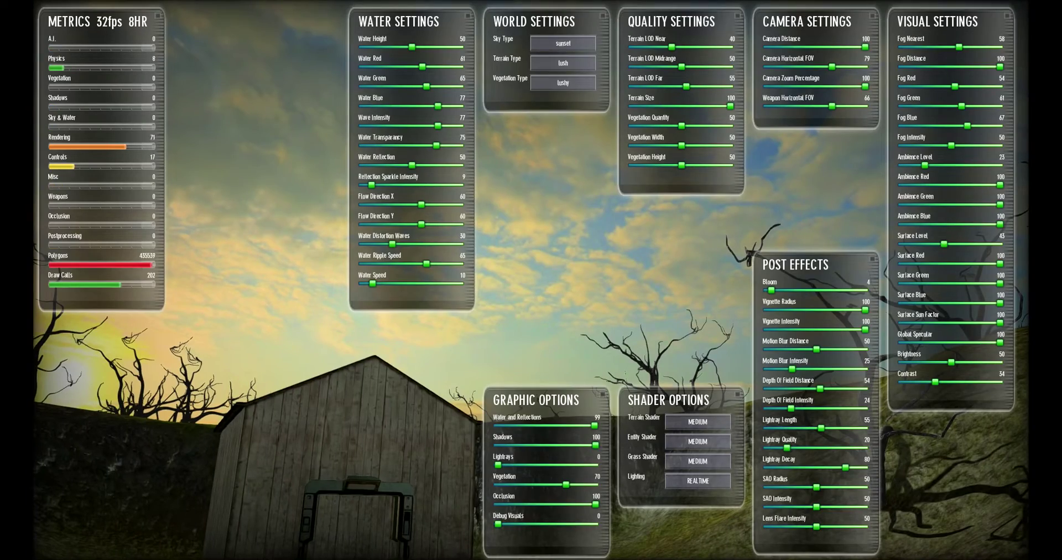
{"action": "left_click", "coordinate": [563, 43]}
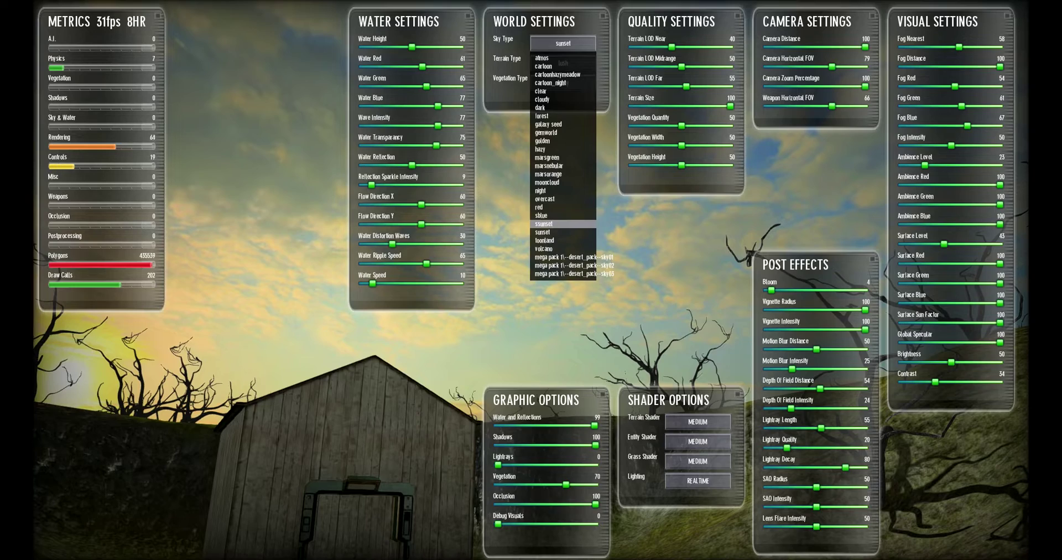
{"action": "left_click", "coordinate": [548, 207]}
{"action": "key", "text": "Tab"}
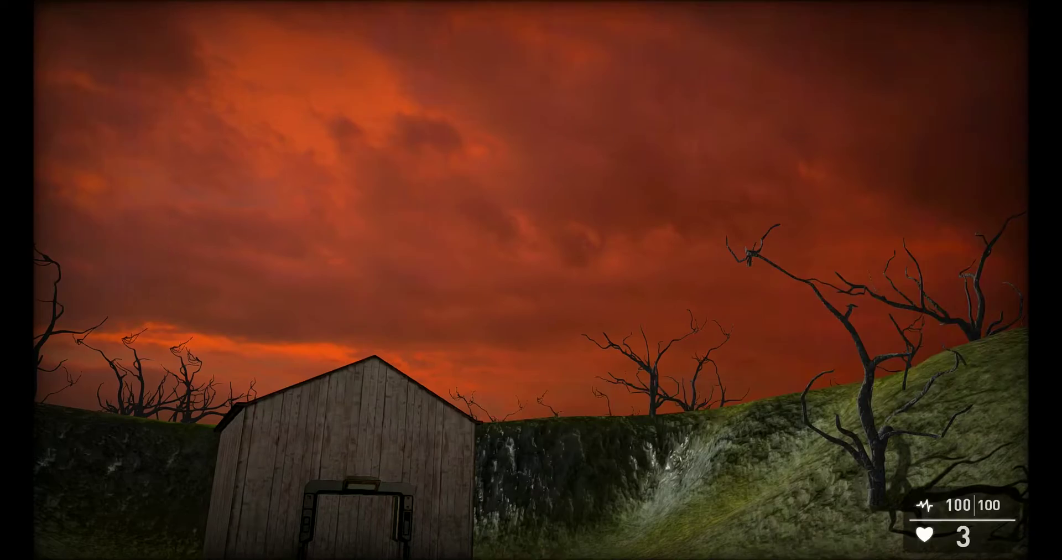
Set the terrain type to desert, look around the level and quit the test game
{"action": "key", "text": "Tab"}
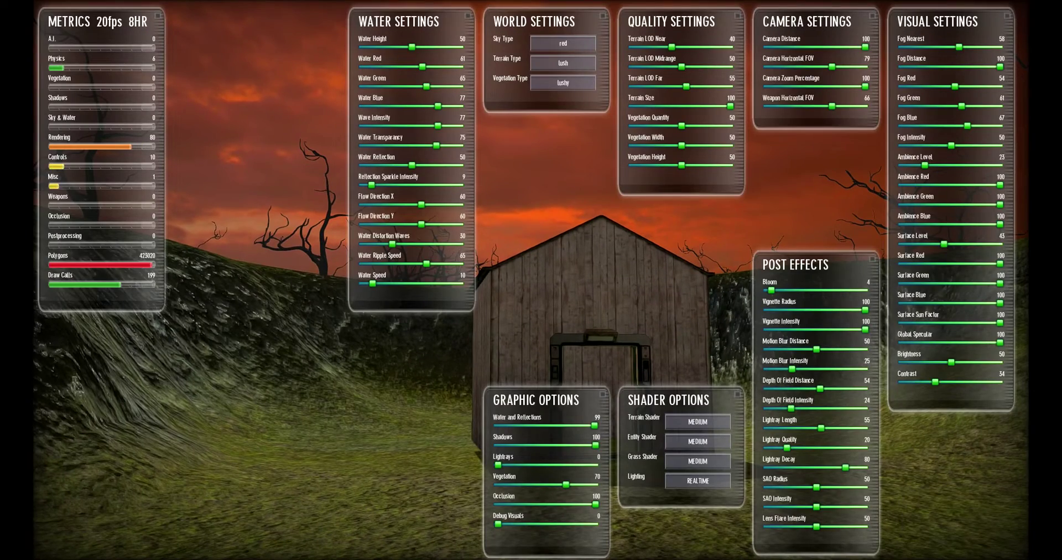
{"action": "left_click", "coordinate": [564, 63]}
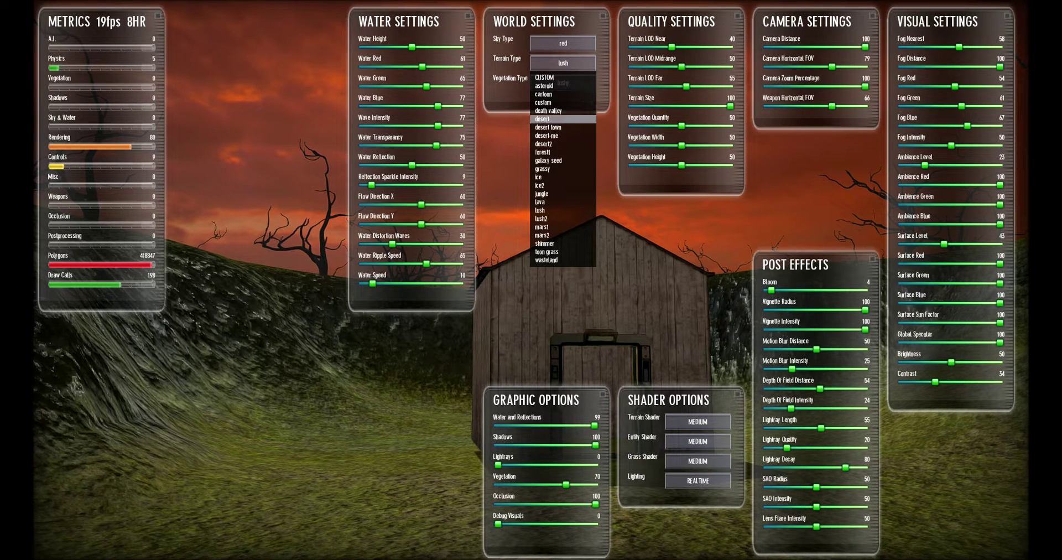
{"action": "left_click", "coordinate": [553, 119]}
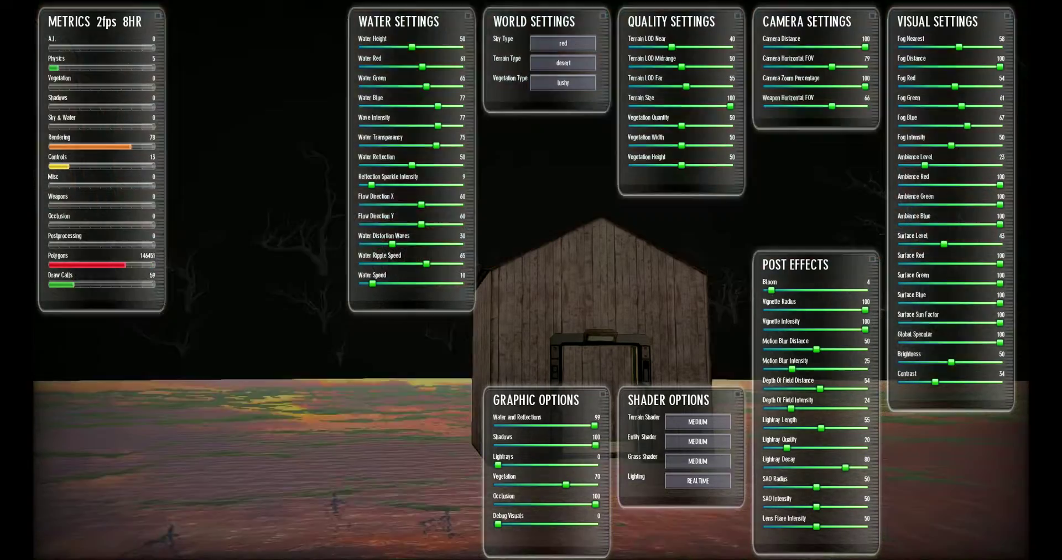
{"action": "key", "text": "Tab"}
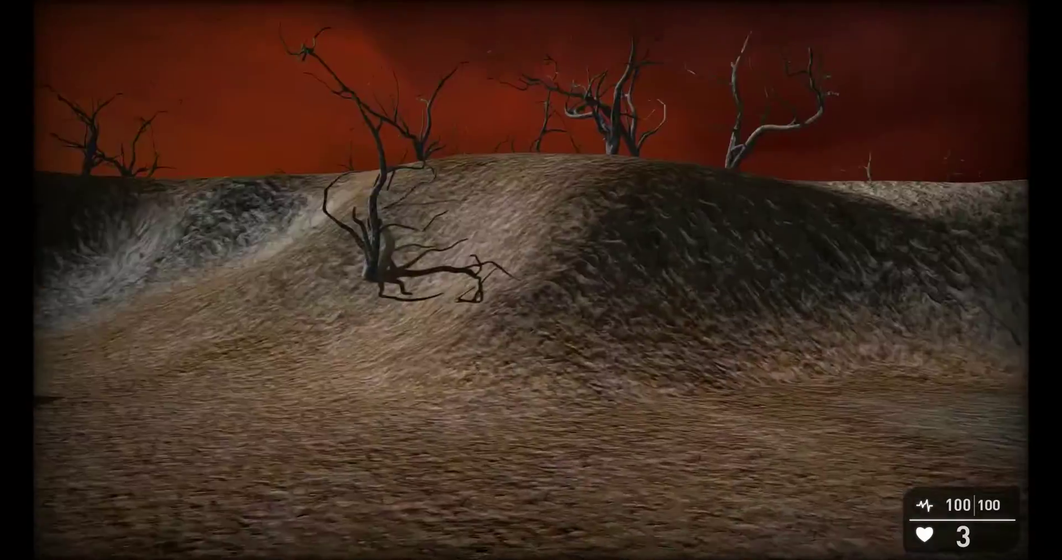
{"action": "key", "text": "d"}
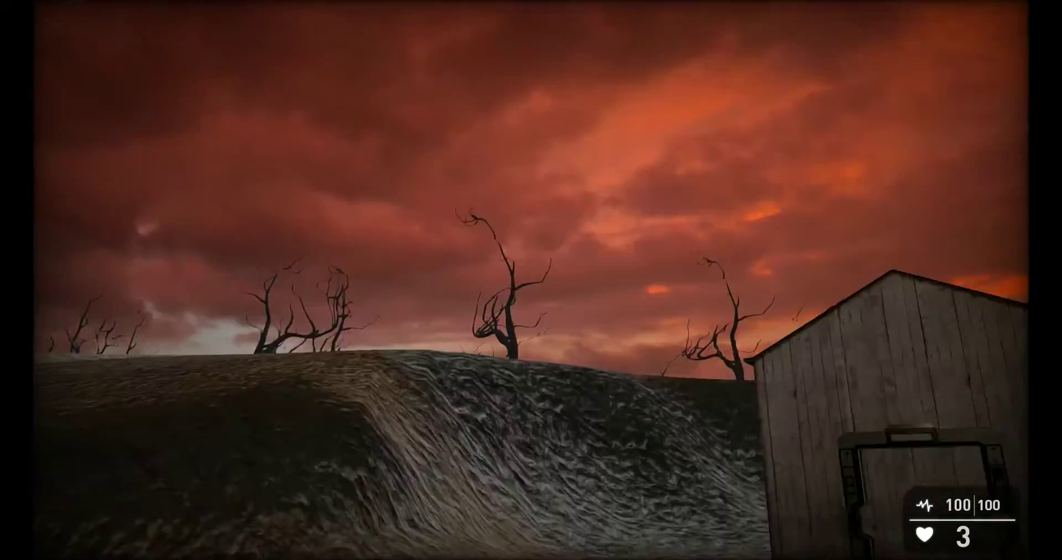
{"action": "key", "text": "Escape"}
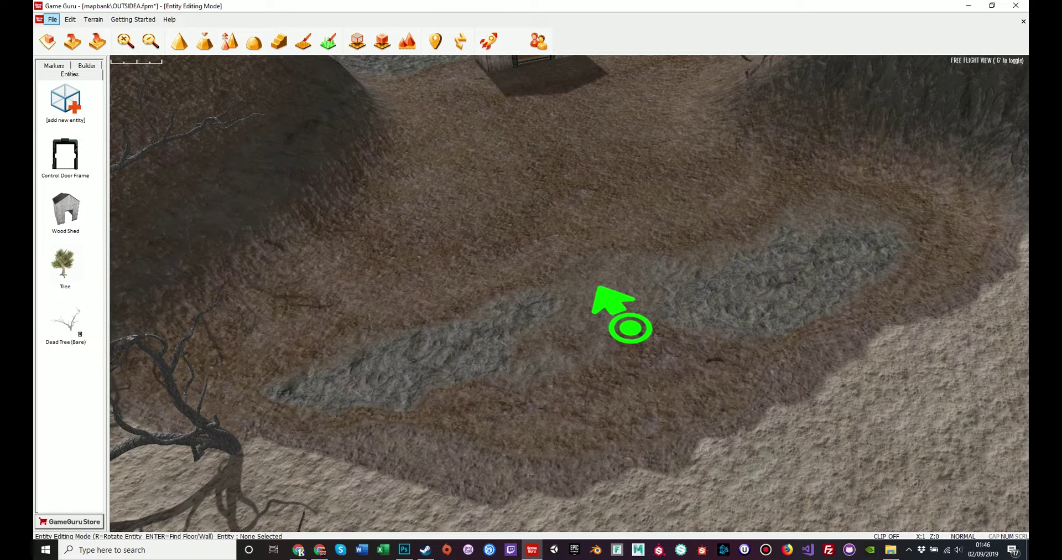
Save the modified level as a new file named OUTSIDEB in the mapbank folder
{"action": "left_click", "coordinate": [52, 19]}
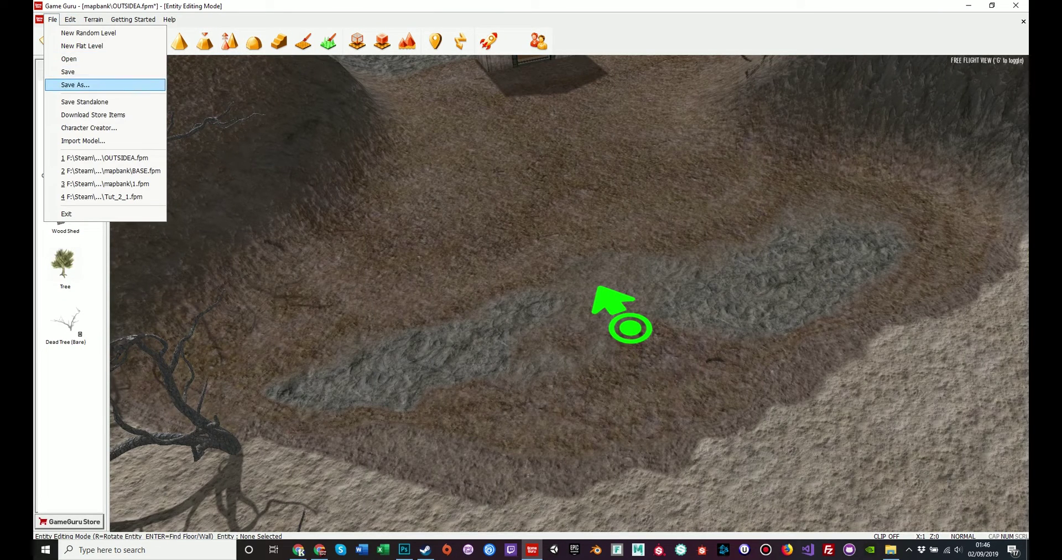
{"action": "left_click", "coordinate": [75, 85]}
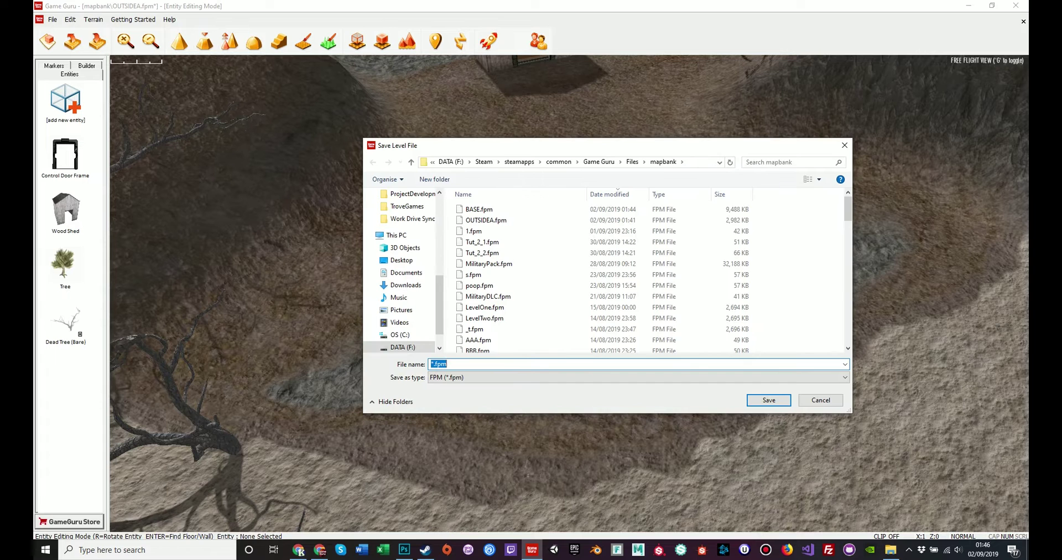
{"action": "left_click", "coordinate": [586, 220]}
{"action": "left_click", "coordinate": [553, 364]}
{"action": "left_click", "coordinate": [463, 363]}
{"action": "key", "text": "BackSpace"}
{"action": "type", "text": "B"}
{"action": "key", "text": "Return"}
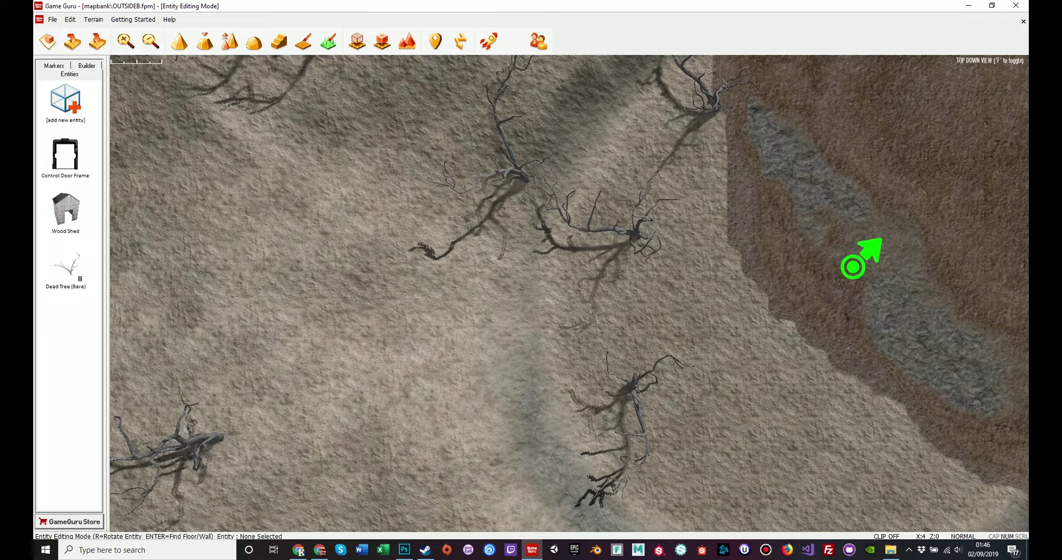
Open the BASE level and set the doorway Win Zone's If Used property to OUTSIDEB
{"action": "left_click", "coordinate": [53, 19]}
{"action": "left_click", "coordinate": [83, 184]}
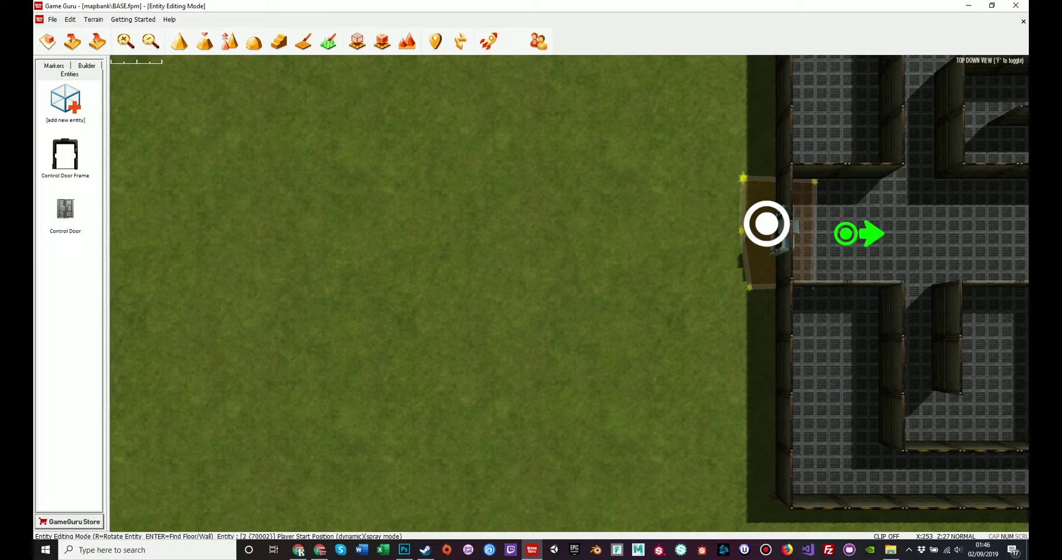
{"action": "left_click", "coordinate": [767, 223]}
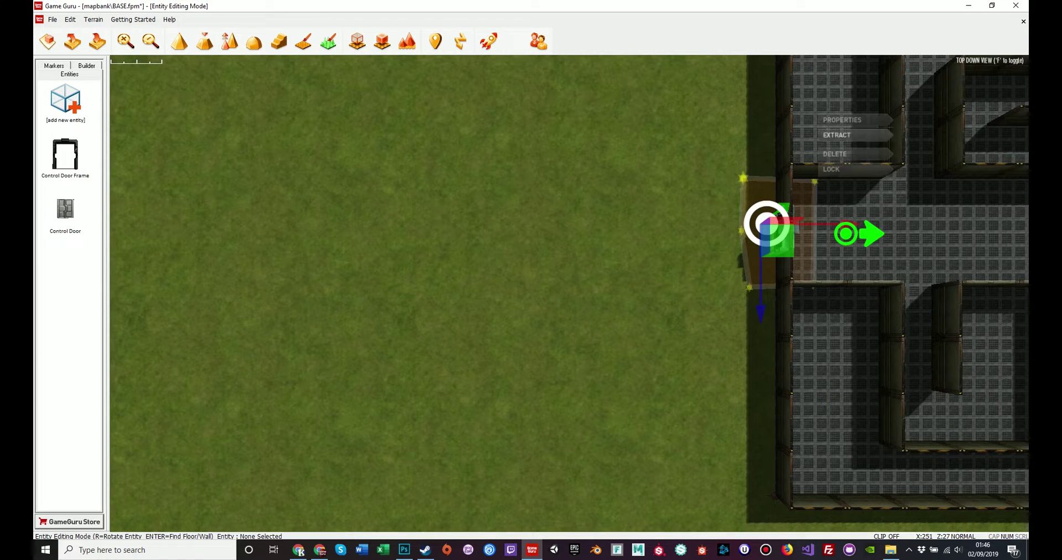
{"action": "left_click", "coordinate": [856, 121]}
{"action": "left_click", "coordinate": [160, 97]}
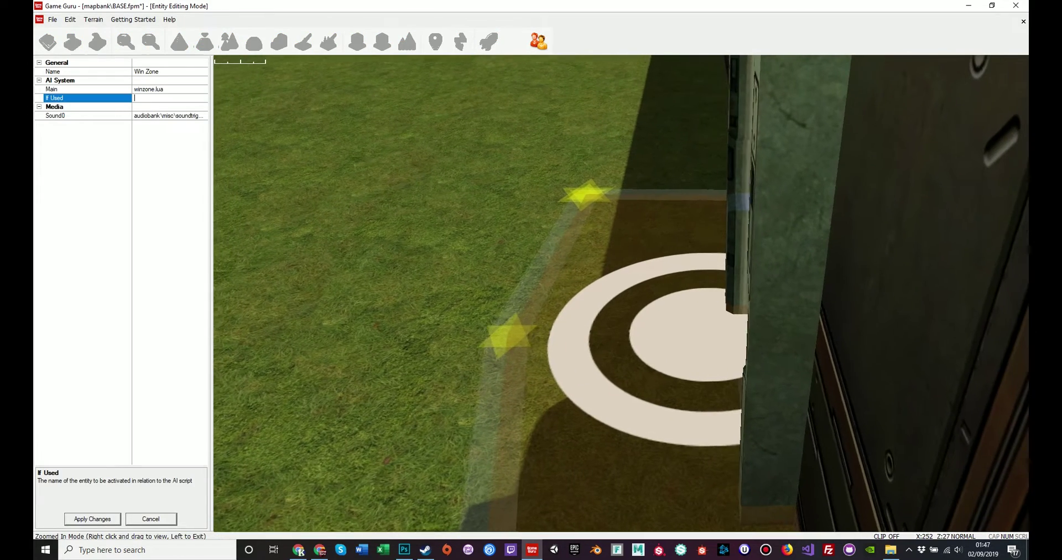
{"action": "type", "text": "OUTSIDEB"}
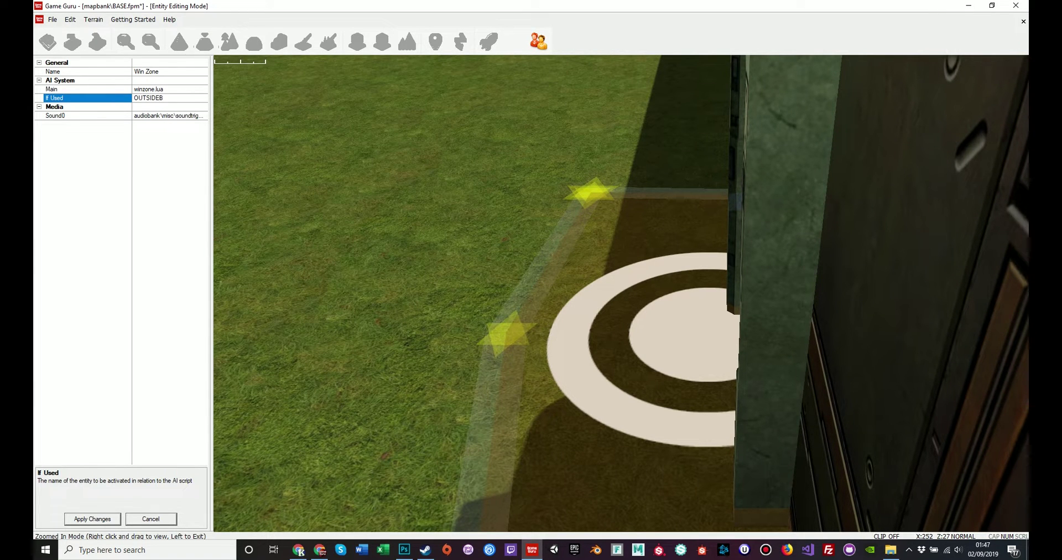
{"action": "left_click", "coordinate": [93, 519]}
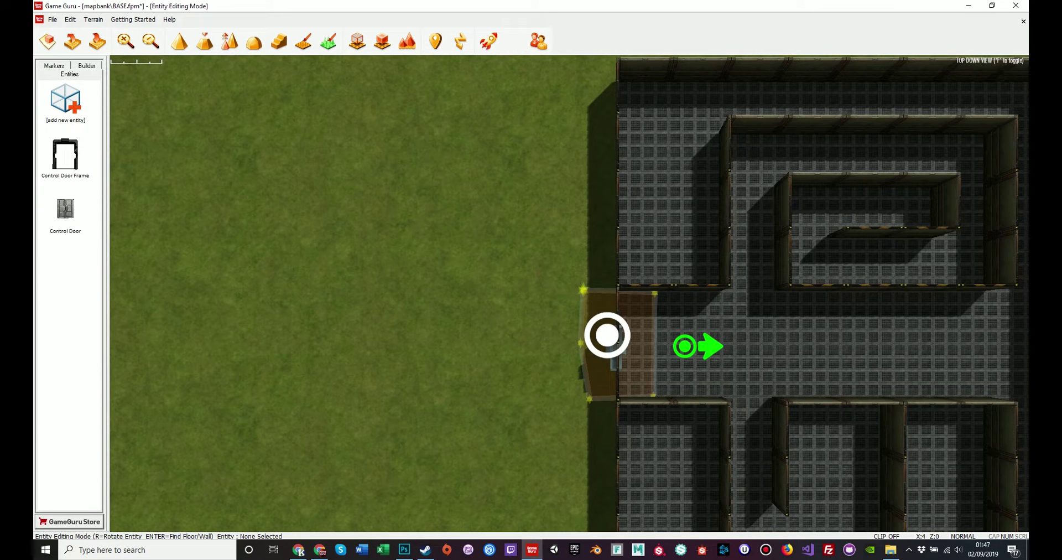
{"action": "key", "text": "alt"}
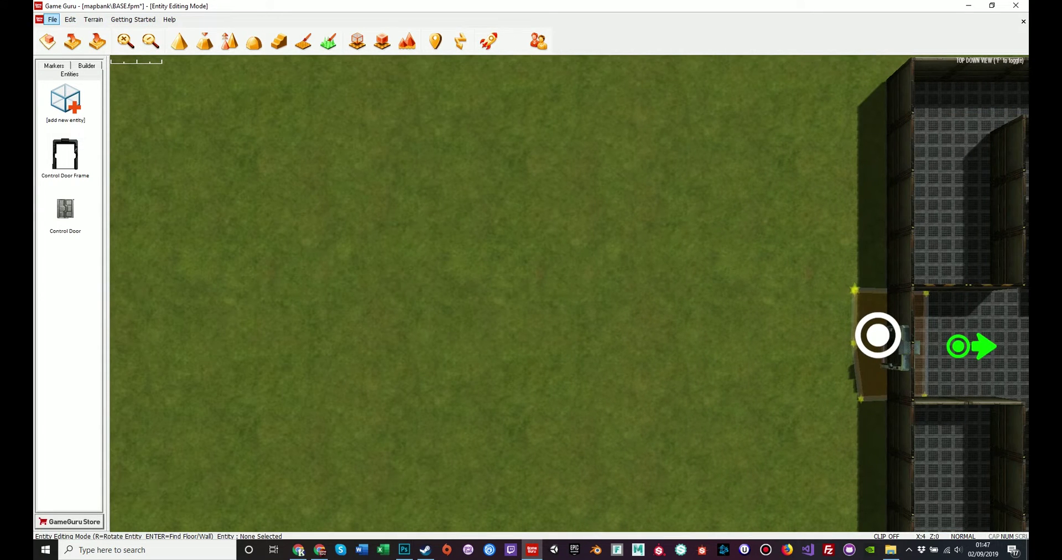
Save the BASE level and open the OUTSIDEB level
{"action": "left_click", "coordinate": [52, 20]}
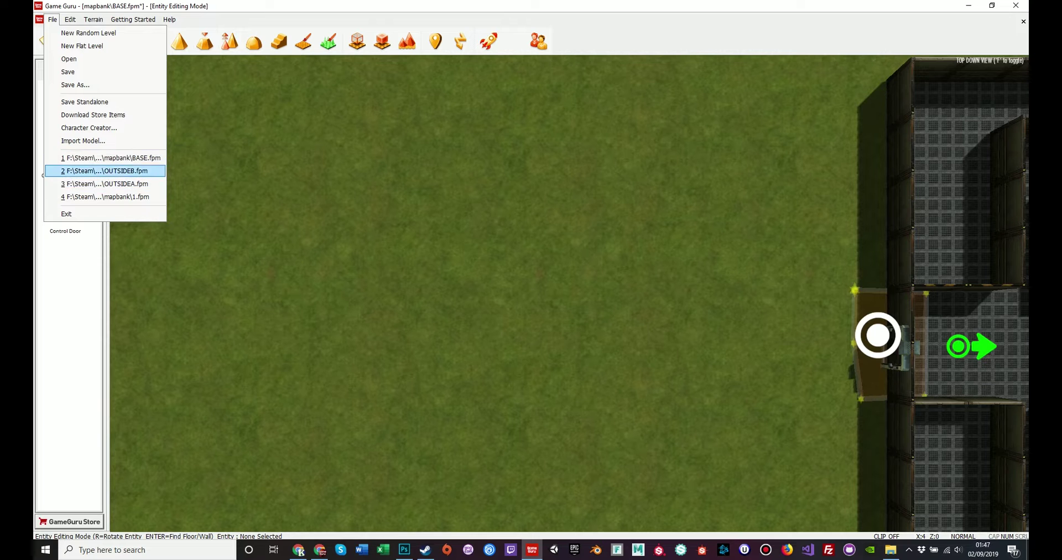
{"action": "key", "text": "Return"}
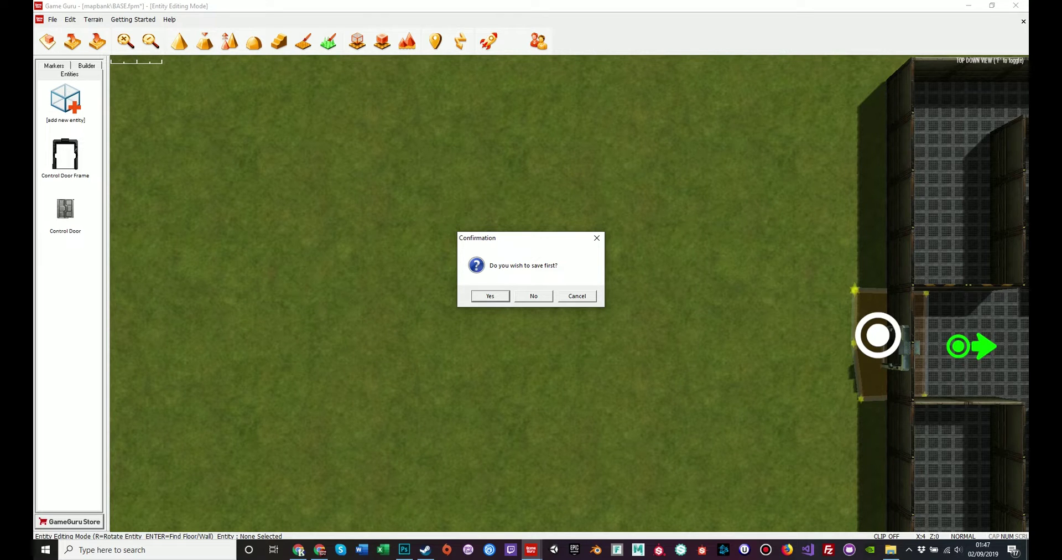
{"action": "key", "text": "Return"}
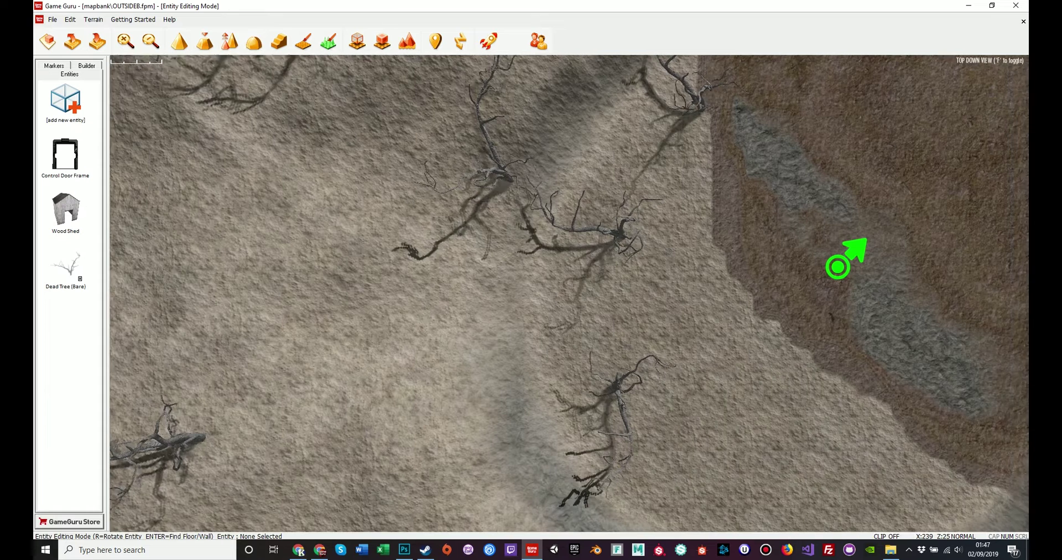
Delete the Win Zone from the wood shed's doorway in OUTSIDEB
{"action": "key", "text": "f"}
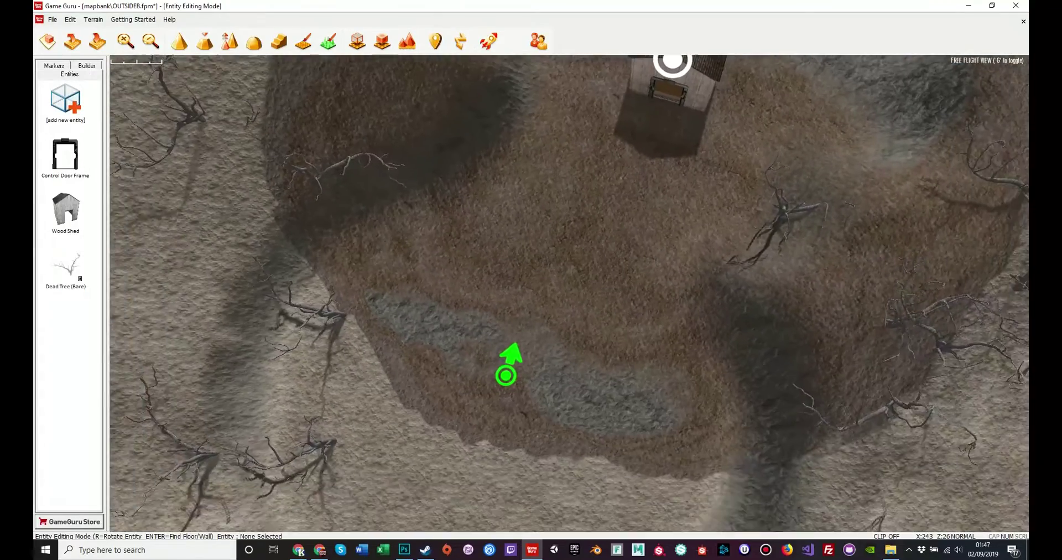
{"action": "key", "text": "w"}
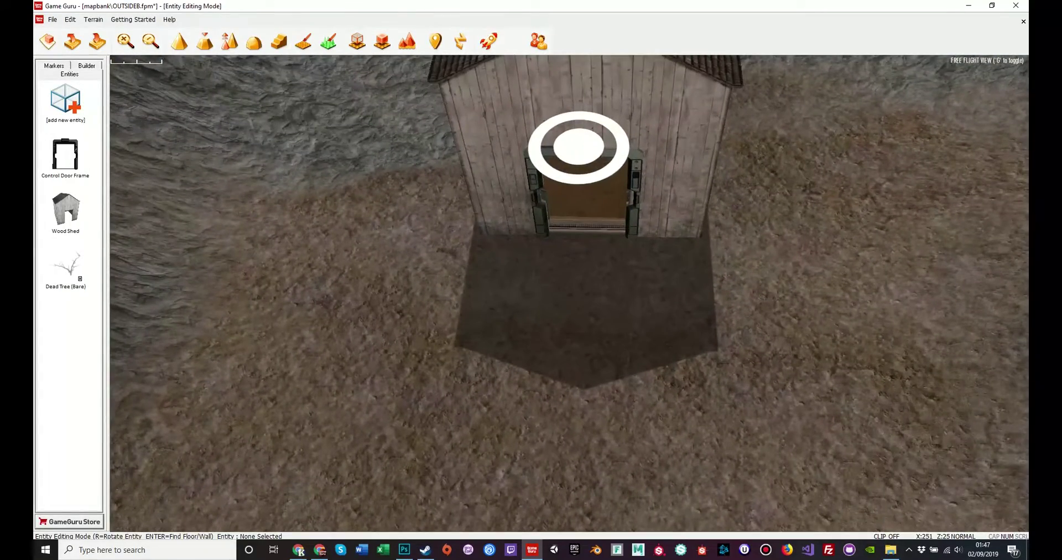
{"action": "left_click", "coordinate": [578, 147]}
{"action": "left_click", "coordinate": [639, 95]}
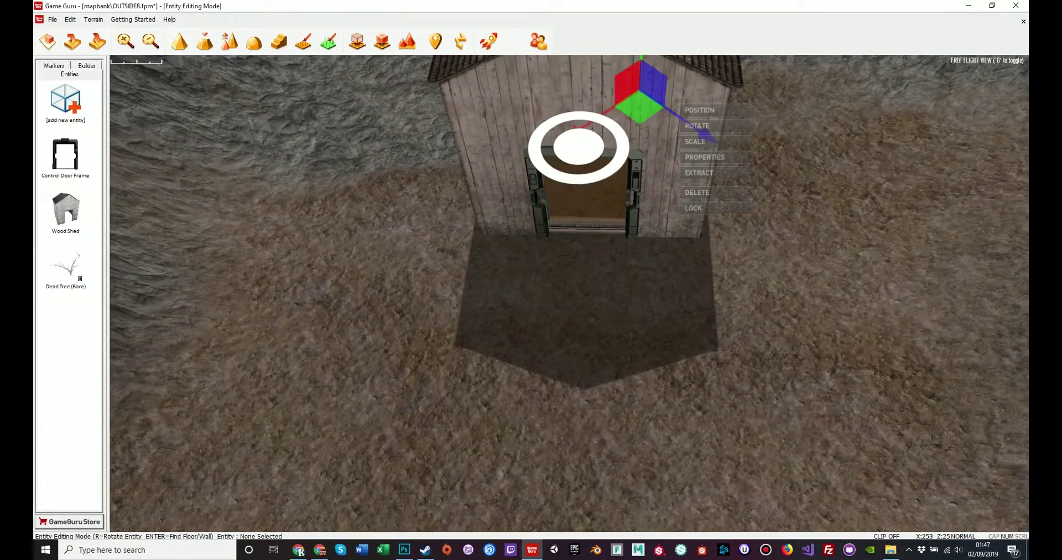
{"action": "left_click", "coordinate": [589, 170]}
{"action": "left_click", "coordinate": [640, 275]}
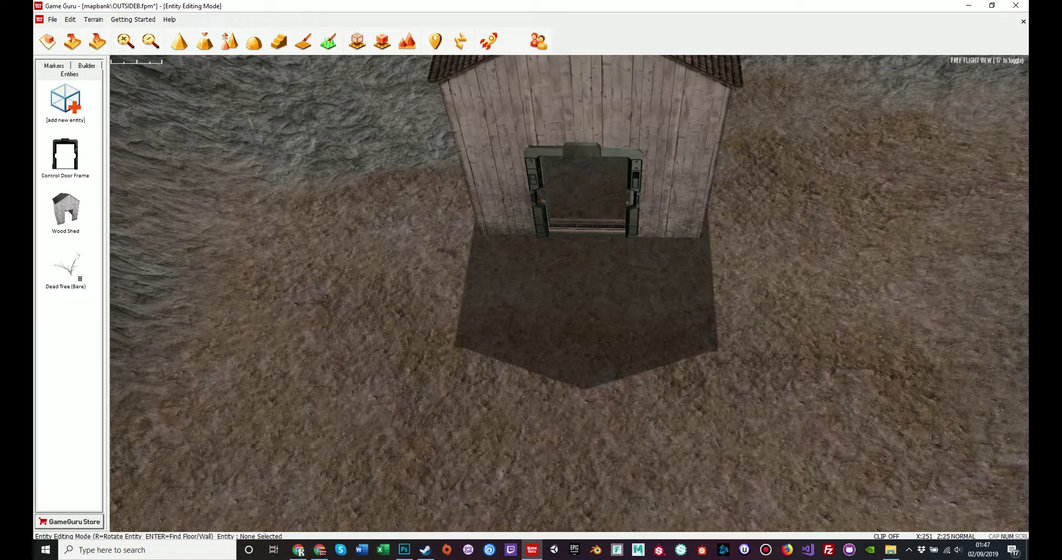
Browse the Classics entity categories and add Rock Section 1 from Nature to the level's entities
{"action": "key", "text": "d"}
{"action": "mouse_move", "coordinate": [640, 275]}
{"action": "right_mouse_down"}
{"action": "mouse_move", "coordinate": [650, 302]}
{"action": "mouse_move", "coordinate": [597, 221]}
{"action": "mouse_move", "coordinate": [603, 235]}
{"action": "mouse_move", "coordinate": [531, 235]}
{"action": "mouse_move", "coordinate": [614, 277]}
{"action": "mouse_move", "coordinate": [630, 268]}
{"action": "right_mouse_up"}
{"action": "key", "text": "a"}
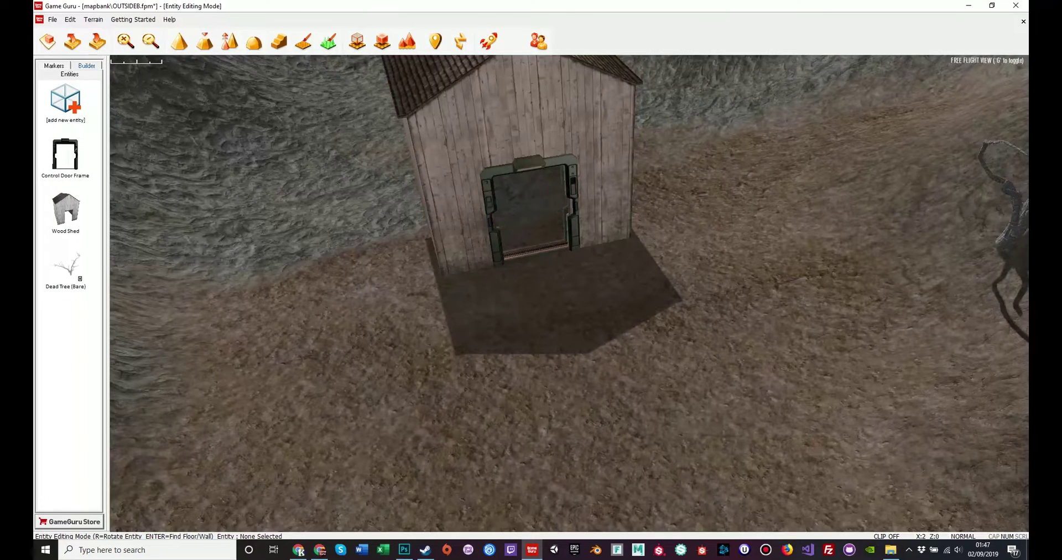
{"action": "left_click", "coordinate": [54, 65]}
{"action": "left_click", "coordinate": [69, 65]}
{"action": "left_click", "coordinate": [65, 102]}
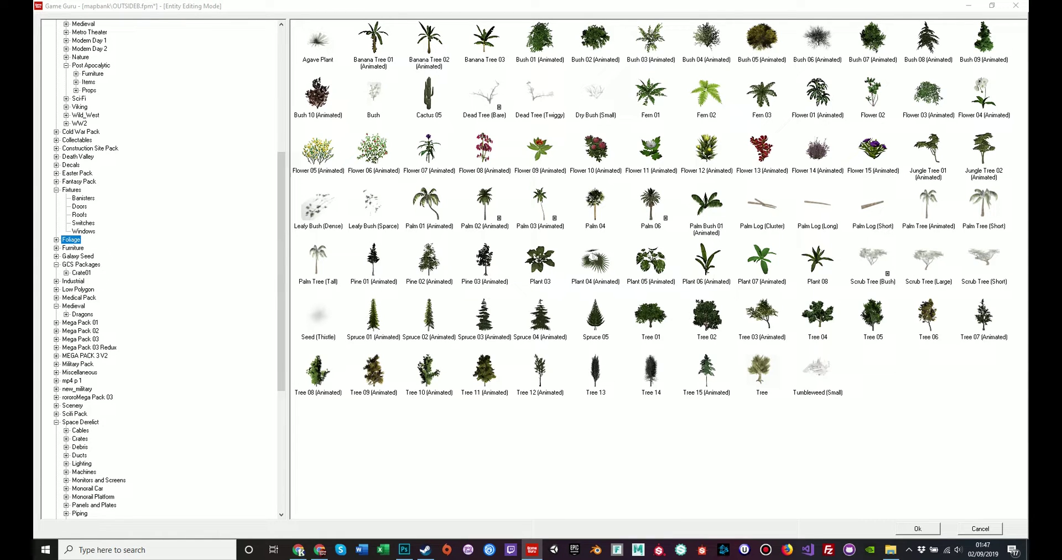
{"action": "scroll", "coordinate": [161, 268], "scroll_direction": "up", "scroll_amount": 7}
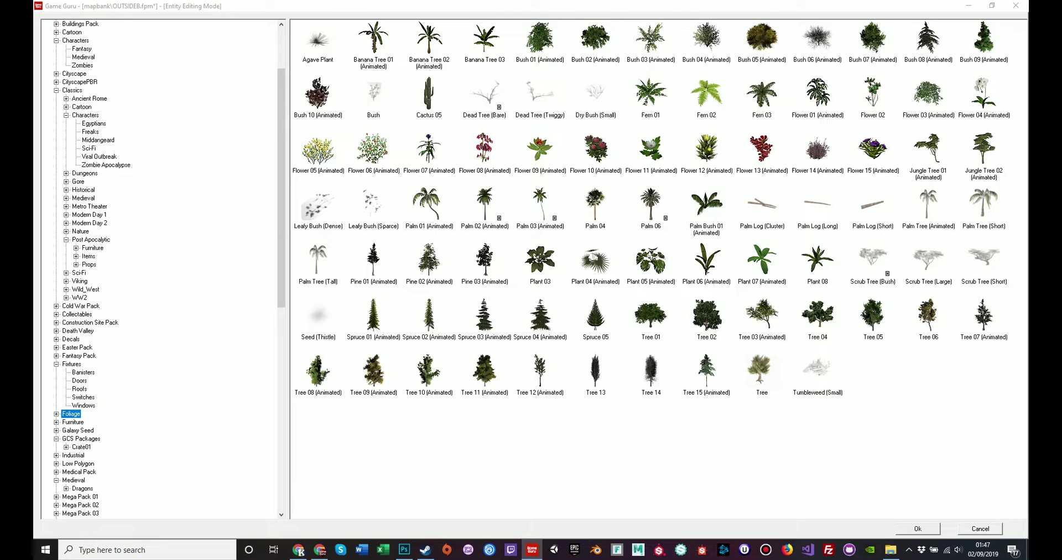
{"action": "left_click", "coordinate": [72, 90]}
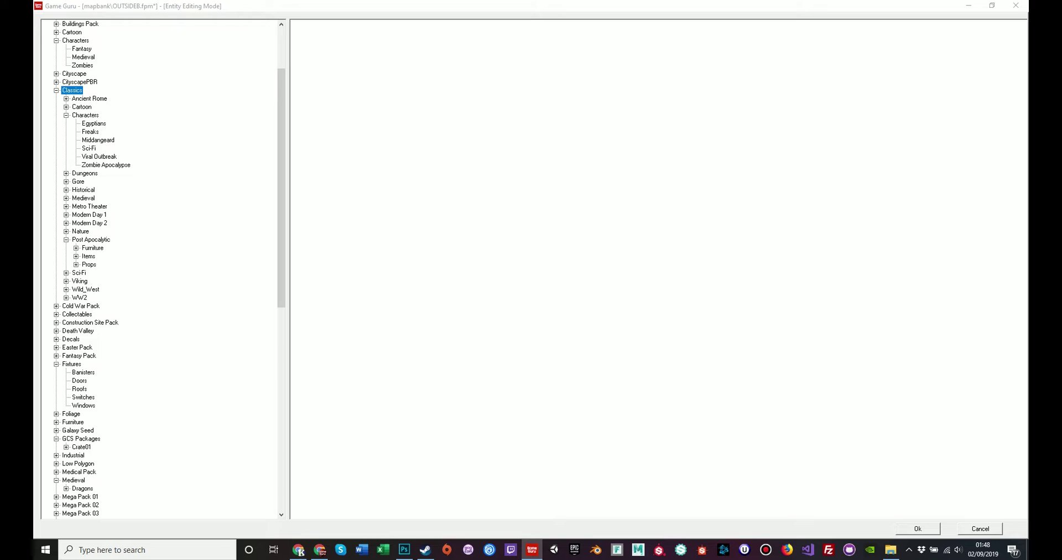
{"action": "left_click", "coordinate": [89, 98]}
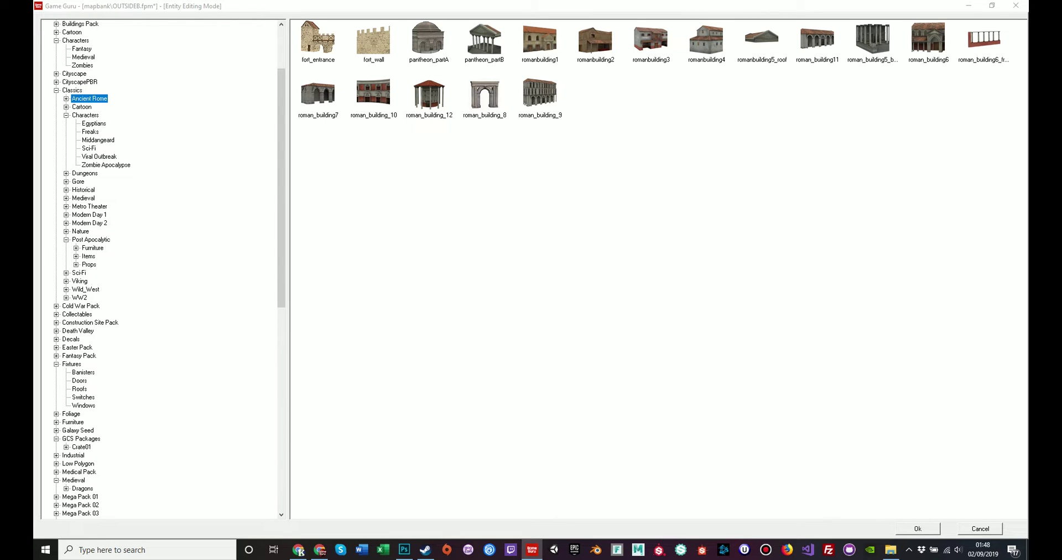
{"action": "left_click", "coordinate": [82, 107]}
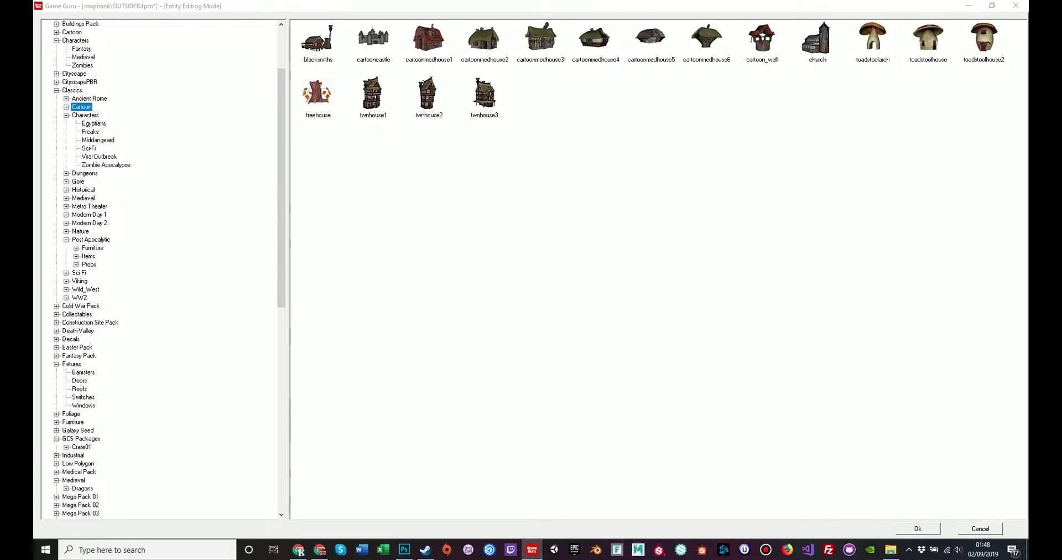
{"action": "left_click", "coordinate": [79, 182]}
{"action": "left_click", "coordinate": [83, 190]}
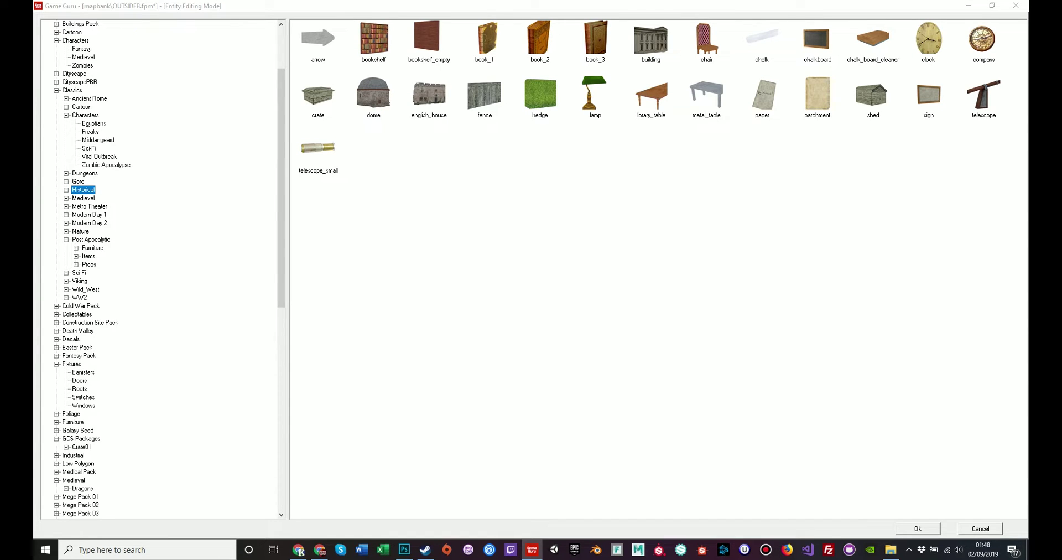
{"action": "left_click", "coordinate": [80, 231]}
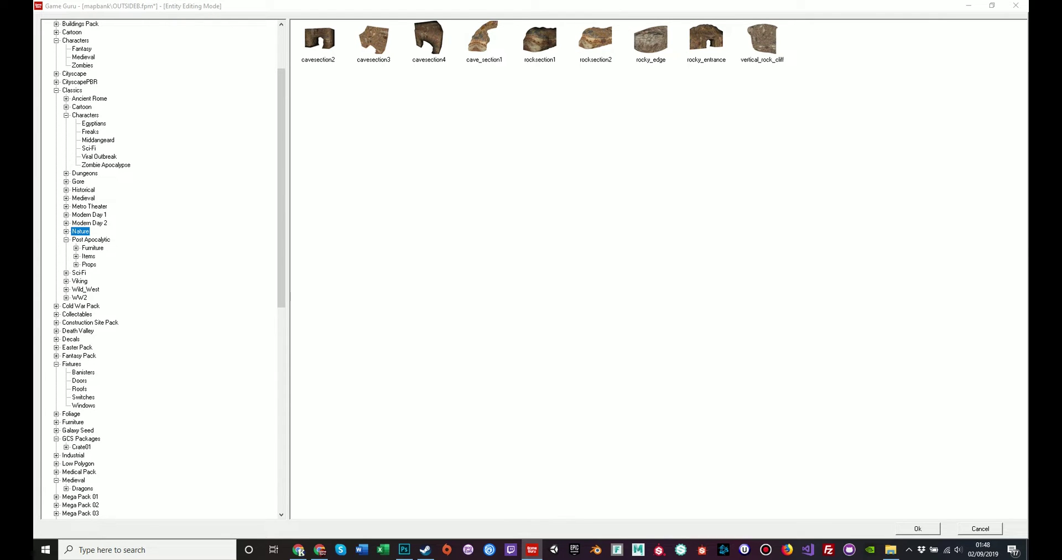
{"action": "double_click", "coordinate": [540, 41]}
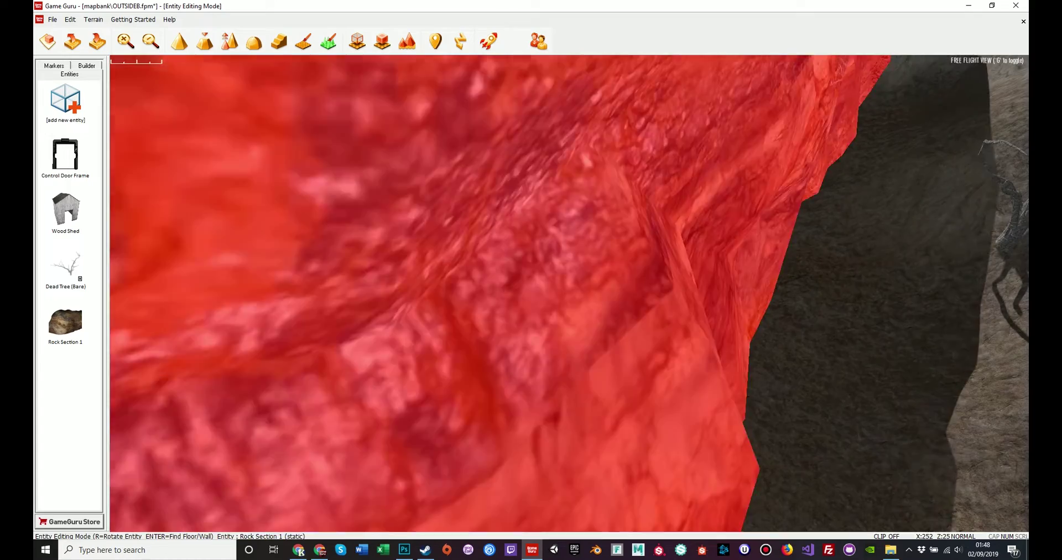
Place Rock Section 1 in the clearing by the wood shed and adjust its placement
{"action": "key", "text": "s"}
{"action": "key", "text": "s"}
{"action": "left_click", "coordinate": [498, 321]}
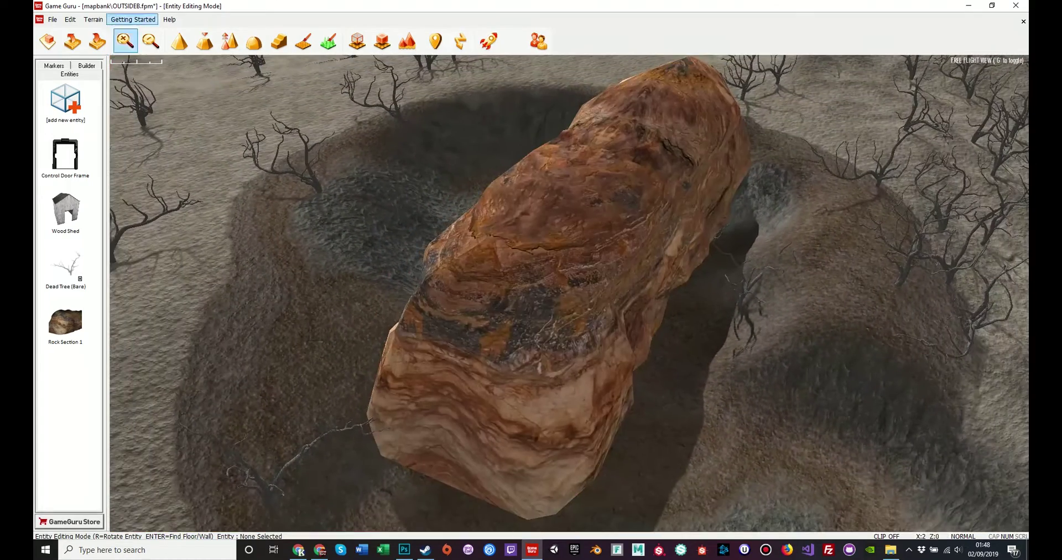
{"action": "left_click", "coordinate": [498, 321]}
{"action": "left_click", "coordinate": [533, 297]}
{"action": "left_click_drag", "start_coordinate": [496, 410], "coordinate": [484, 453]}
Move the rock in front of the wood shed and rotate it to run along the shed's front
{"action": "key", "text": "w"}
{"action": "right_click_drag", "start_coordinate": [484, 453], "coordinate": [498, 404]}
{"action": "key", "text": "w"}
{"action": "left_click", "coordinate": [653, 171]}
{"action": "left_click_drag", "start_coordinate": [759, 172], "coordinate": [721, 222]}
{"action": "left_click", "coordinate": [780, 75]}
{"action": "left_click_drag", "start_coordinate": [764, 256], "coordinate": [619, 254]}
{"action": "left_click", "coordinate": [782, 59]}
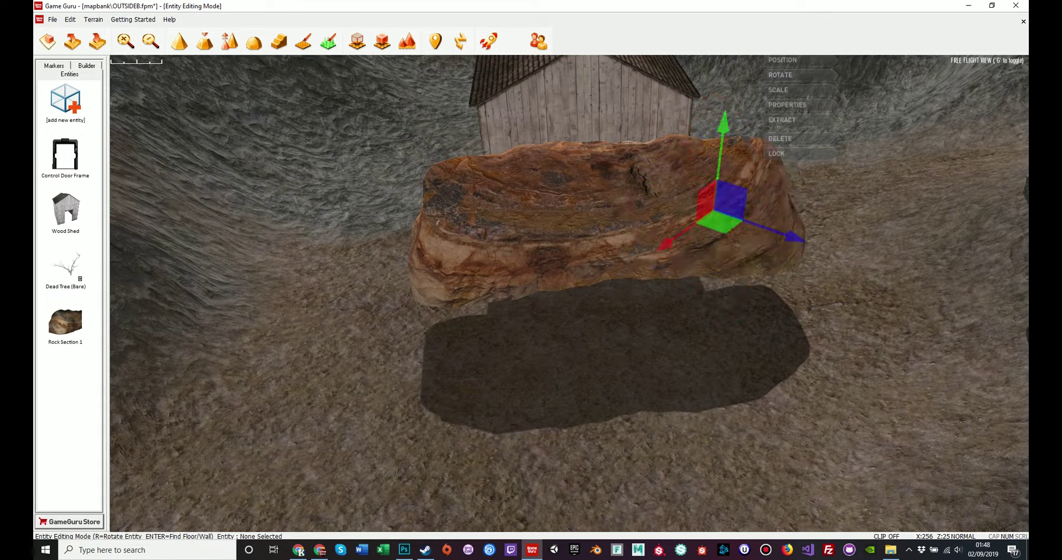
Lower the rock and shift it back into the shed to block the doorway from inside
{"action": "left_click", "coordinate": [728, 122]}
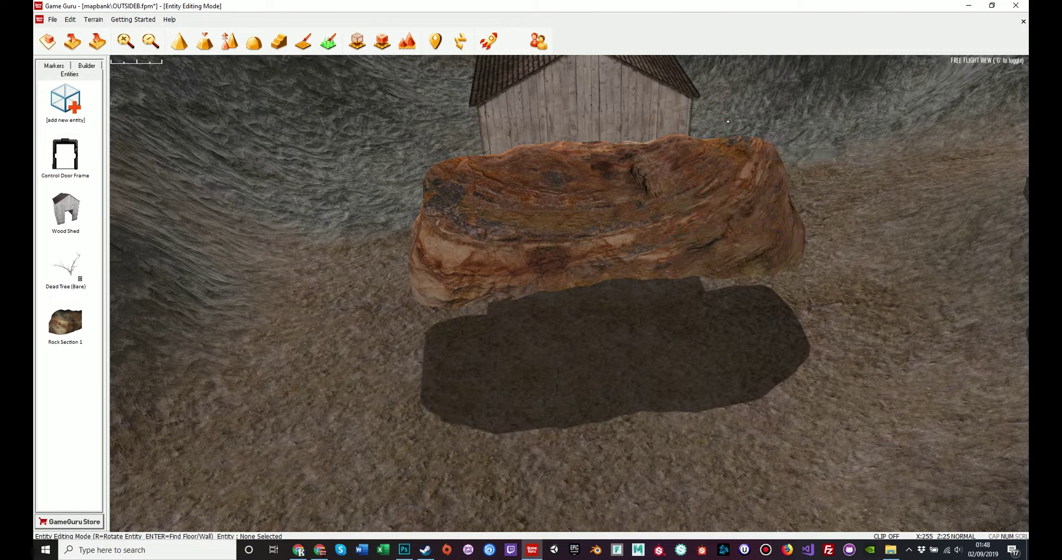
{"action": "left_click", "coordinate": [711, 174]}
{"action": "left_click_drag", "start_coordinate": [701, 152], "coordinate": [695, 219]}
{"action": "left_click_drag", "start_coordinate": [692, 305], "coordinate": [653, 211]}
{"action": "left_click", "coordinate": [706, 79]}
{"action": "left_click_drag", "start_coordinate": [736, 192], "coordinate": [615, 199]}
Move the player start marker to just outside the shed's doorway and rotate it to face away from the shed
{"action": "mouse_move", "coordinate": [614, 200]}
{"action": "right_mouse_down"}
{"action": "mouse_move", "coordinate": [598, 243]}
{"action": "mouse_move", "coordinate": [603, 144]}
{"action": "mouse_move", "coordinate": [600, 188]}
{"action": "mouse_move", "coordinate": [636, 190]}
{"action": "mouse_move", "coordinate": [635, 171]}
{"action": "mouse_move", "coordinate": [641, 202]}
{"action": "mouse_move", "coordinate": [896, 210]}
{"action": "right_mouse_up"}
{"action": "key", "text": "w"}
{"action": "key", "text": "a"}
{"action": "key", "text": "w"}
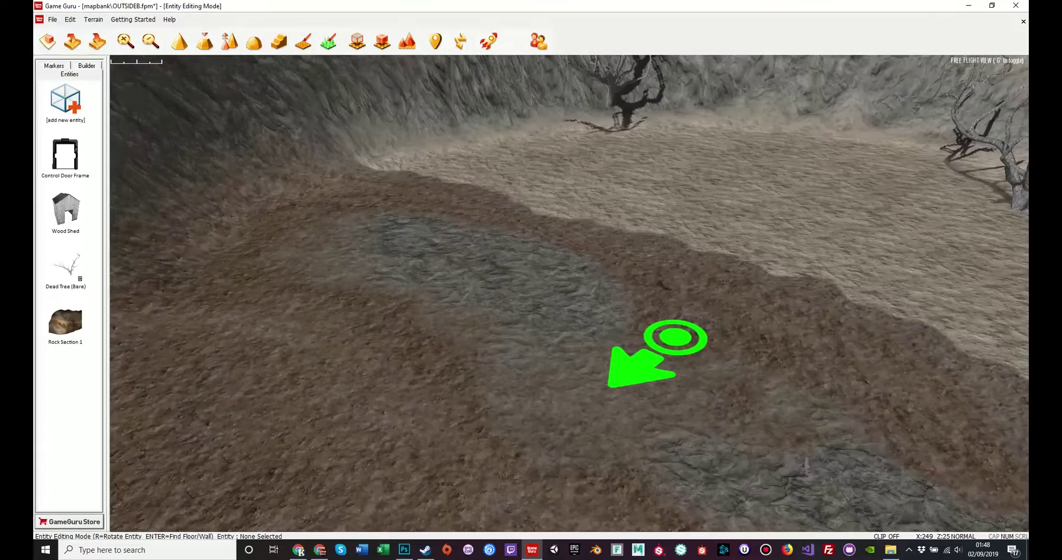
{"action": "left_click", "coordinate": [675, 337]}
{"action": "key", "text": "d"}
{"action": "mouse_move", "coordinate": [676, 337]}
{"action": "right_mouse_down"}
{"action": "mouse_move", "coordinate": [559, 308]}
{"action": "mouse_move", "coordinate": [470, 326]}
{"action": "mouse_move", "coordinate": [388, 313]}
{"action": "right_mouse_up"}
{"action": "key", "text": "d"}
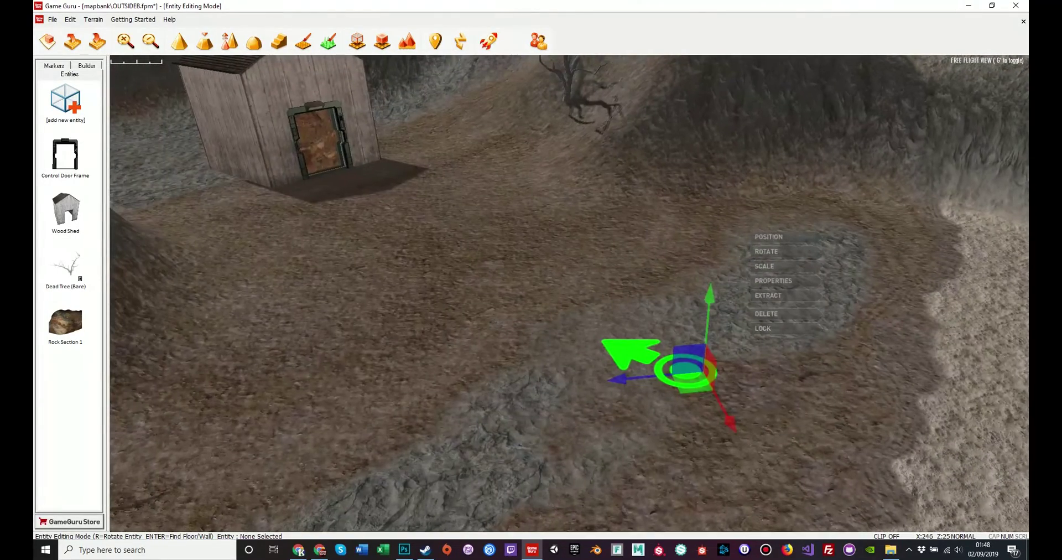
{"action": "left_click", "coordinate": [768, 295]}
{"action": "key", "text": "r"}
{"action": "key", "text": "r"}
{"action": "key", "text": "r"}
{"action": "left_click_drag", "start_coordinate": [374, 213], "coordinate": [339, 179]}
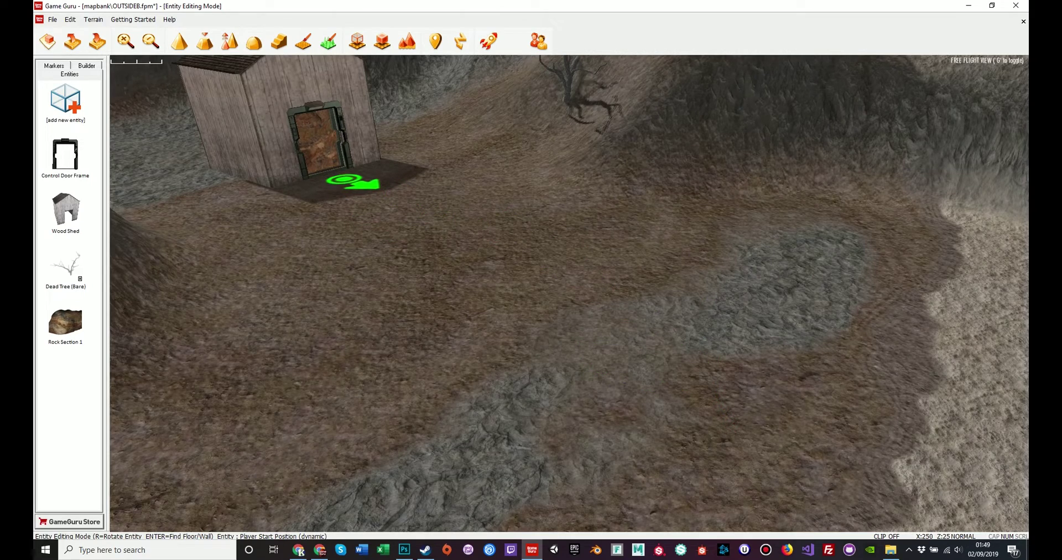
{"action": "left_click", "coordinate": [343, 178]}
Check the start marker's placement beside the shed and save the OUTSIDEB level
{"action": "key", "text": "w"}
{"action": "mouse_move", "coordinate": [344, 178]}
{"action": "right_mouse_down"}
{"action": "mouse_move", "coordinate": [398, 177]}
{"action": "mouse_move", "coordinate": [343, 116]}
{"action": "mouse_move", "coordinate": [476, 161]}
{"action": "mouse_move", "coordinate": [492, 182]}
{"action": "right_mouse_up"}
{"action": "key", "text": "s"}
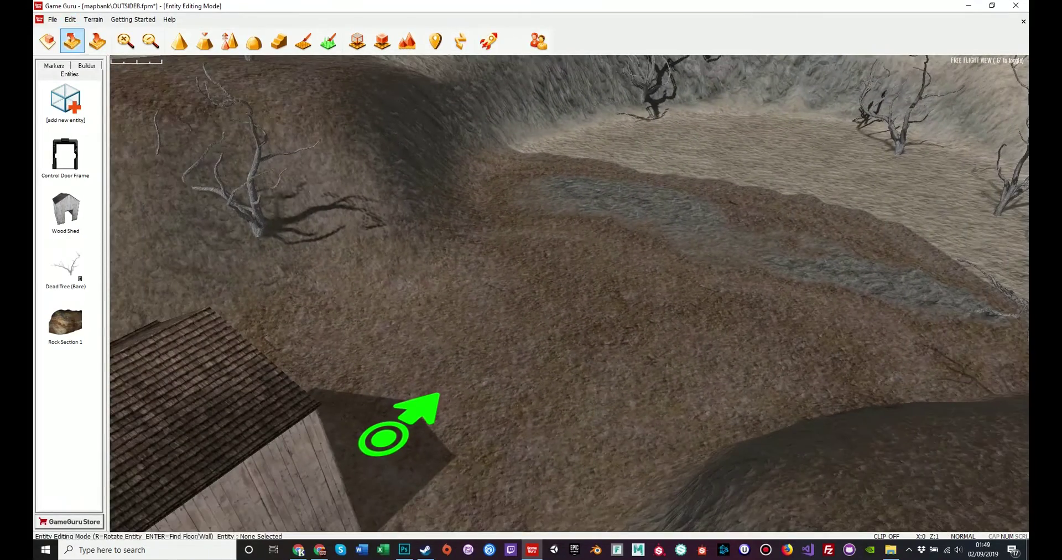
{"action": "left_click", "coordinate": [52, 20]}
{"action": "left_click", "coordinate": [69, 72]}
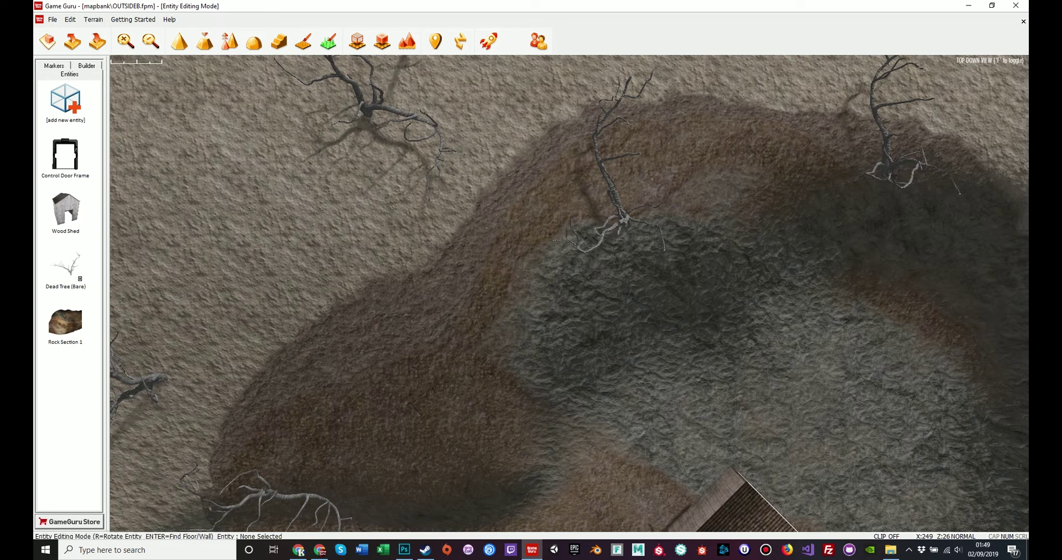
Open the OUTSIDEA level and view its shed and player start area in free flight
{"action": "left_click", "coordinate": [53, 20]}
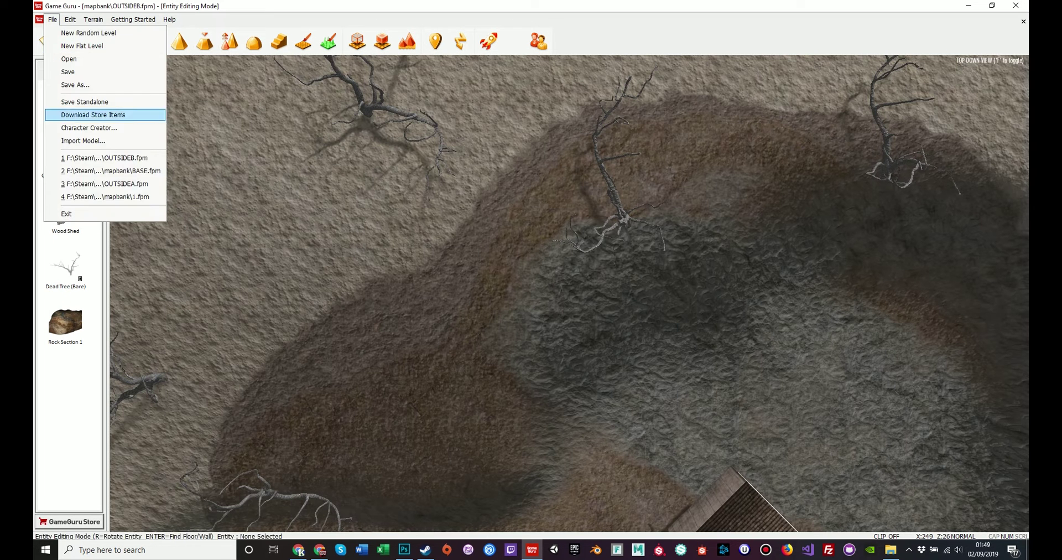
{"action": "left_click", "coordinate": [89, 184]}
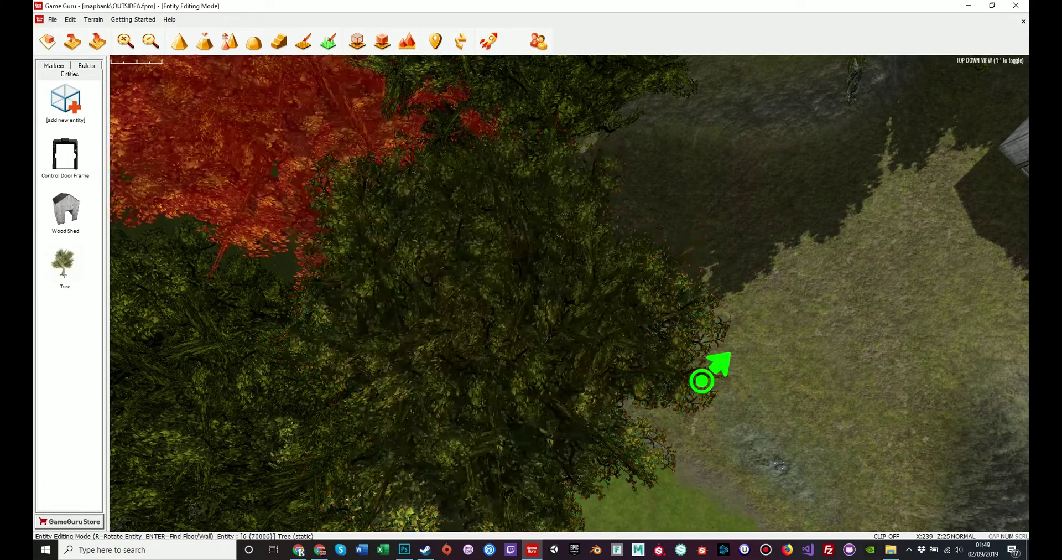
{"action": "key", "text": "d"}
{"action": "key", "text": "f"}
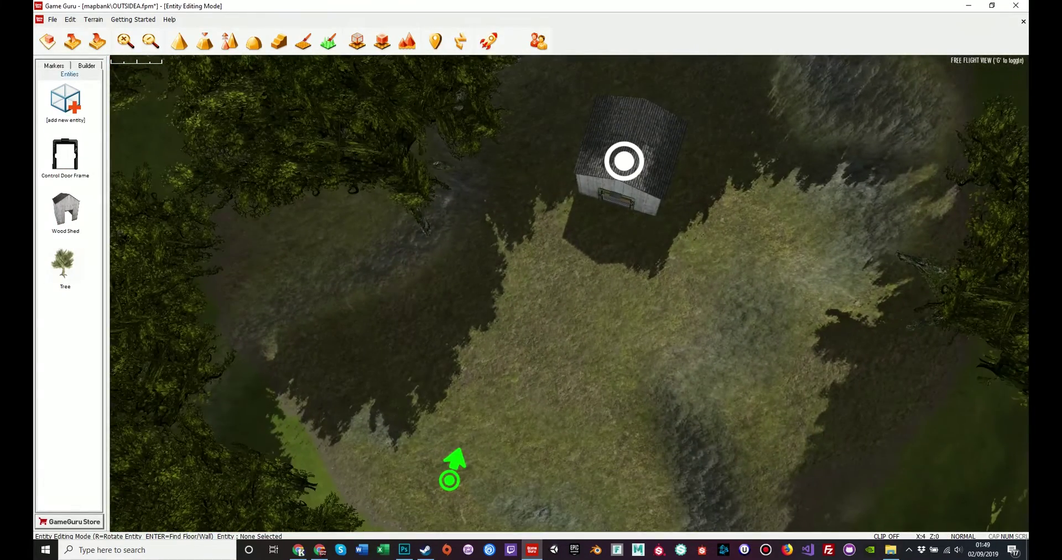
Start exporting the game as a standalone from OUTSIDEA, without saving the level first
{"action": "left_click", "coordinate": [52, 19]}
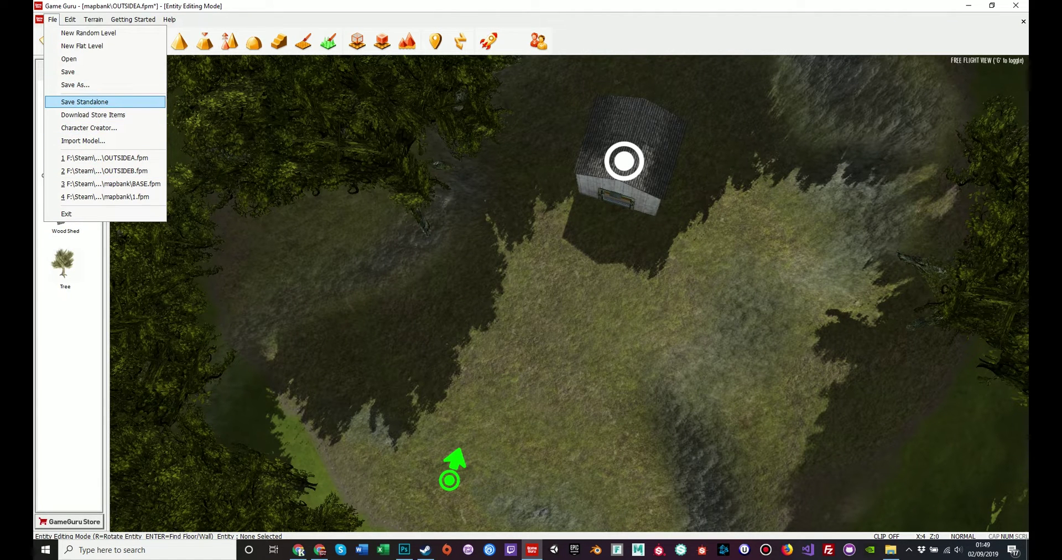
{"action": "left_click", "coordinate": [85, 102]}
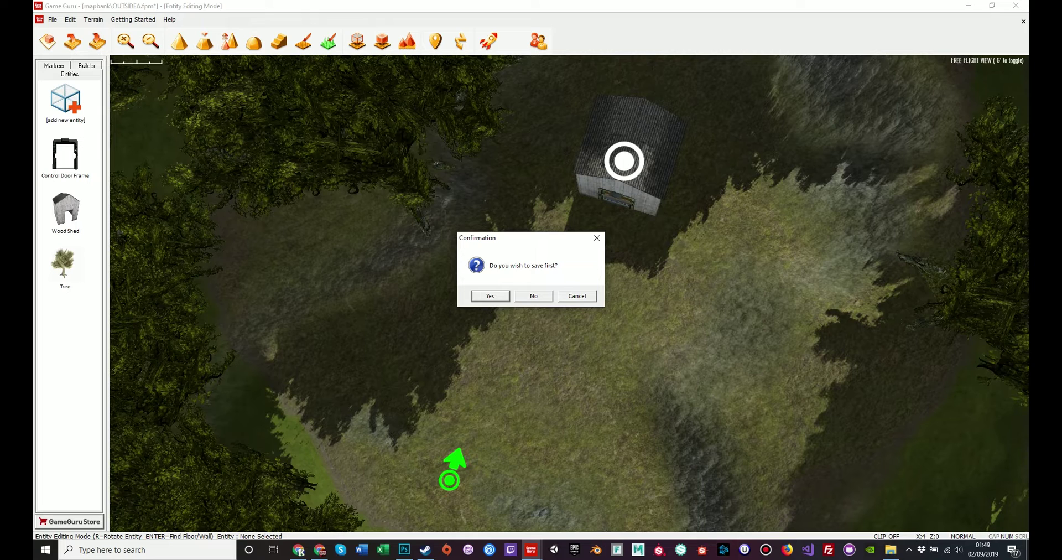
{"action": "left_click", "coordinate": [533, 296]}
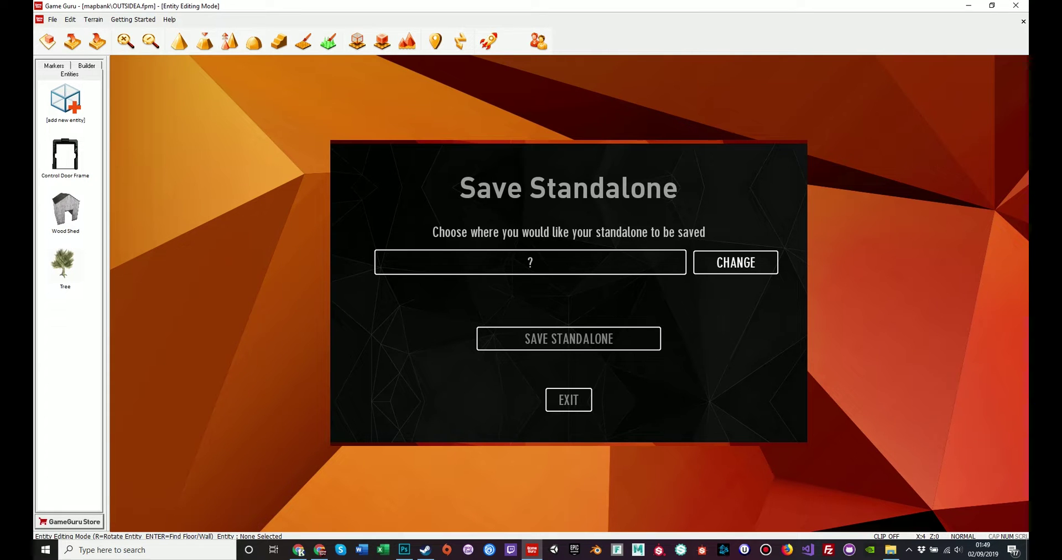
Create a folder named Wasteland in mapbank, choose it as the destination and save the standalone game there
{"action": "left_click", "coordinate": [736, 262]}
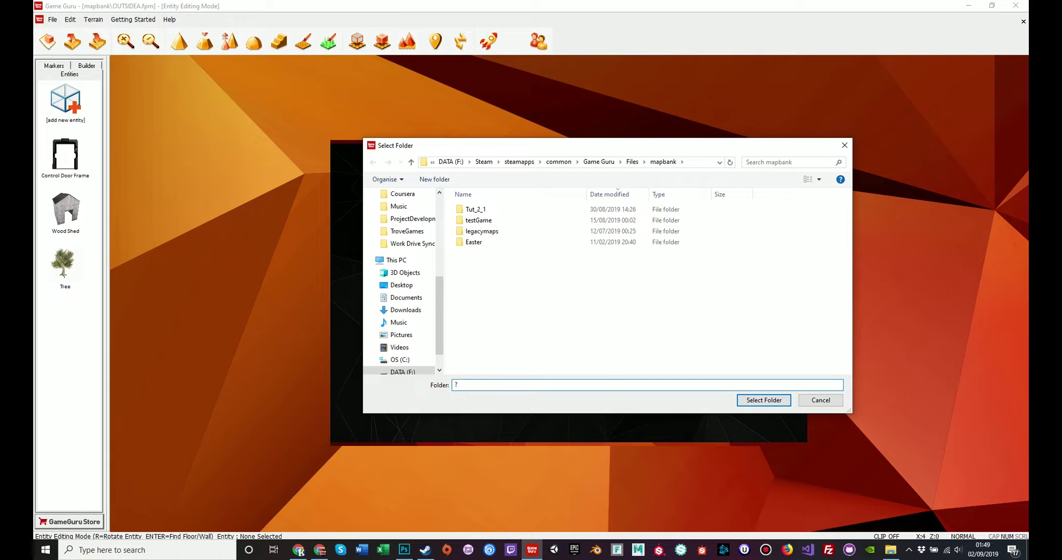
{"action": "right_click", "coordinate": [492, 279]}
{"action": "mouse_move", "coordinate": [518, 400]}
{"action": "left_click", "coordinate": [632, 401]}
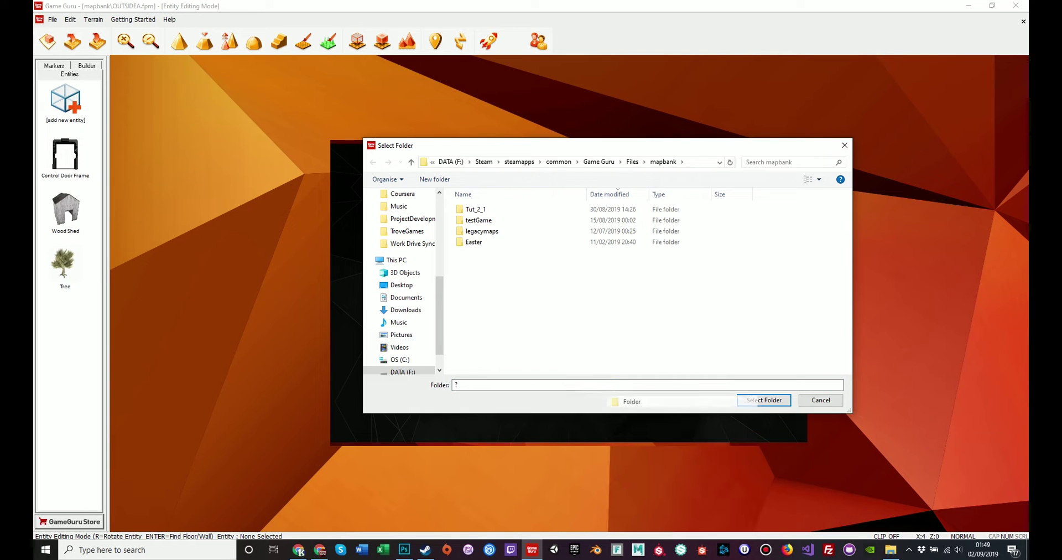
{"action": "type", "text": "Wasteland"}
{"action": "key", "text": "Return"}
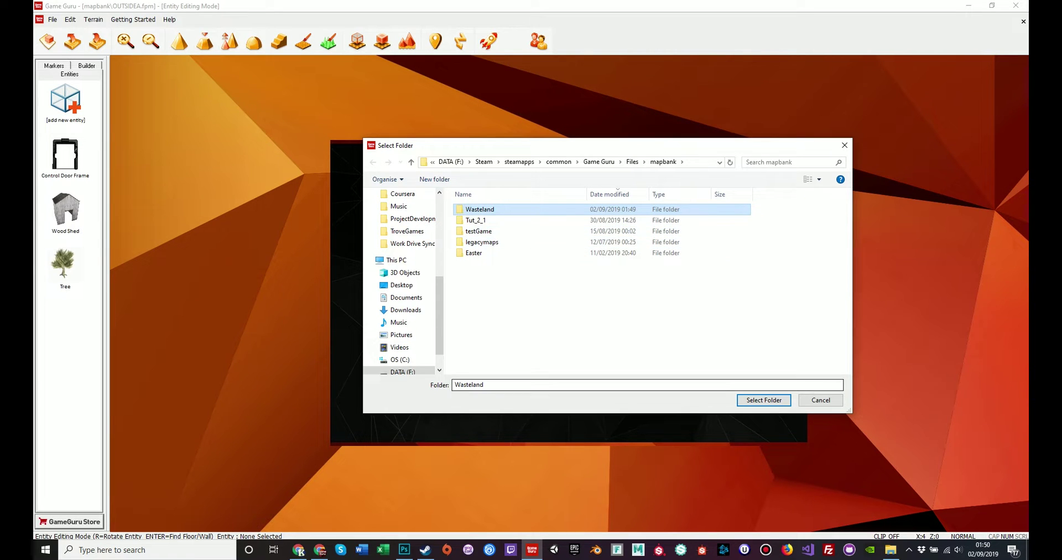
{"action": "left_click", "coordinate": [764, 400]}
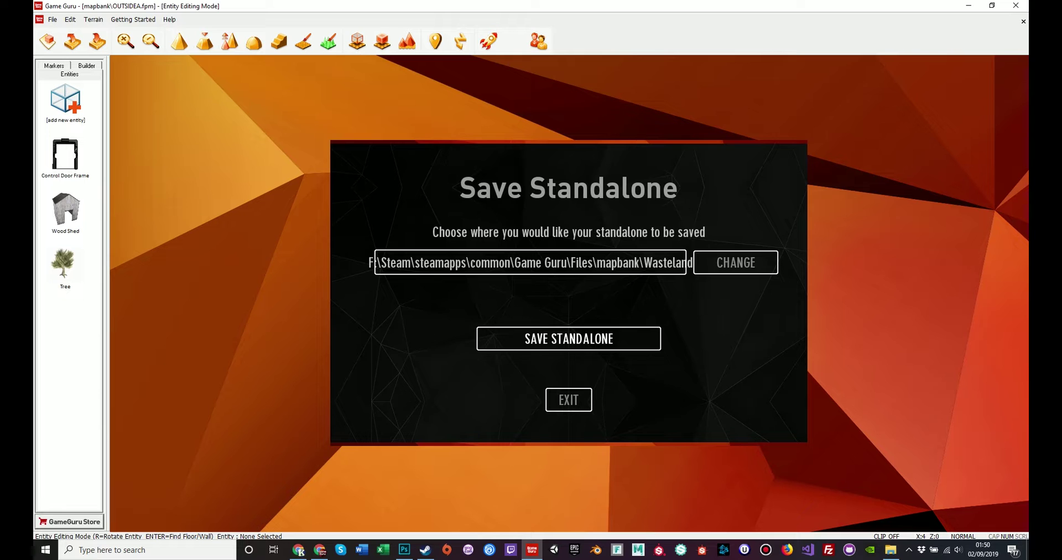
{"action": "left_click", "coordinate": [569, 338]}
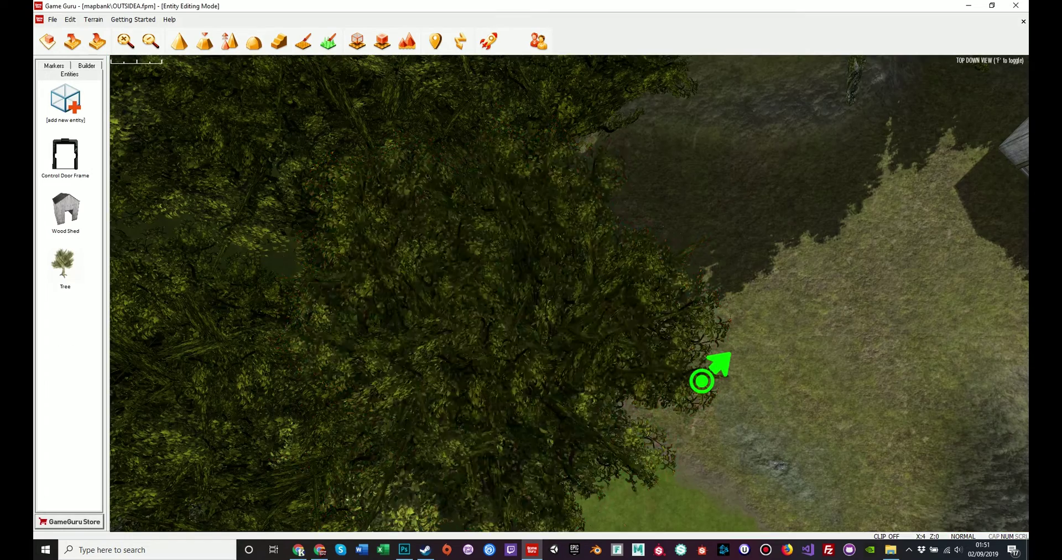
In File Explorer, open the OUTSIDEA folder inside mapbank's Wasteland folder and run the exported OUTSIDEA.exe
{"action": "key", "text": "d"}
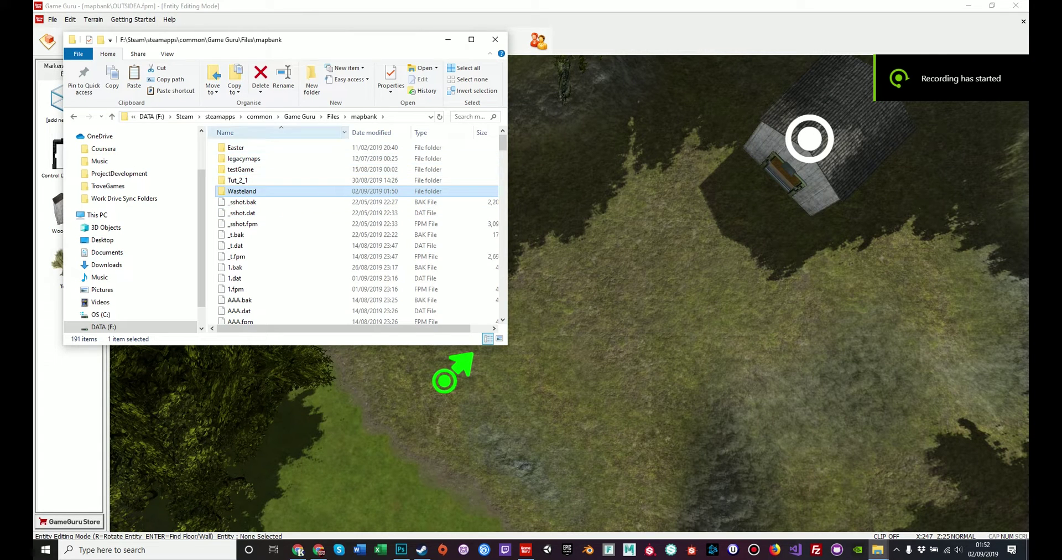
{"action": "key", "text": "F2"}
{"action": "key", "text": "Return"}
{"action": "key", "text": "Return"}
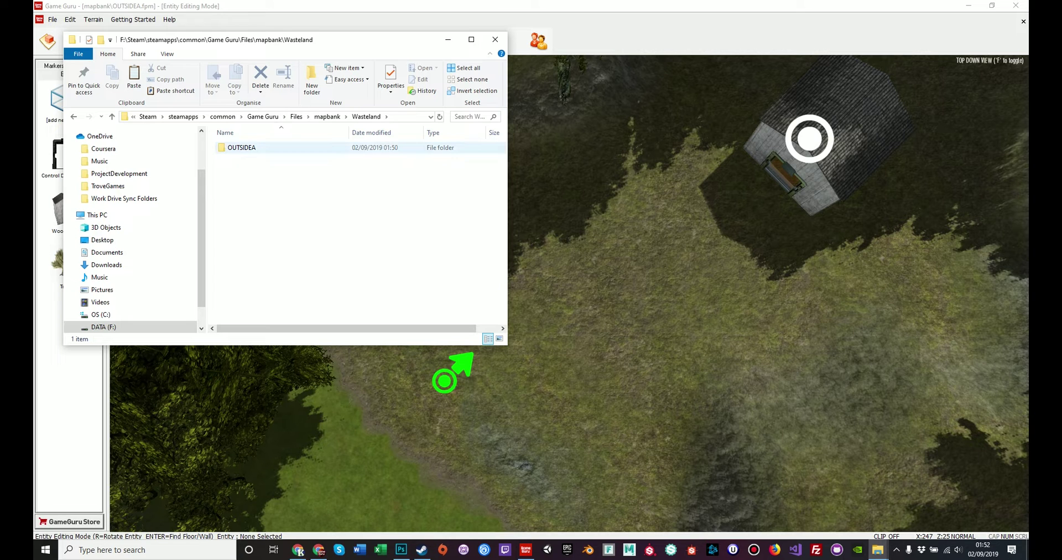
{"action": "left_click", "coordinate": [249, 147]}
{"action": "double_click", "coordinate": [249, 147]}
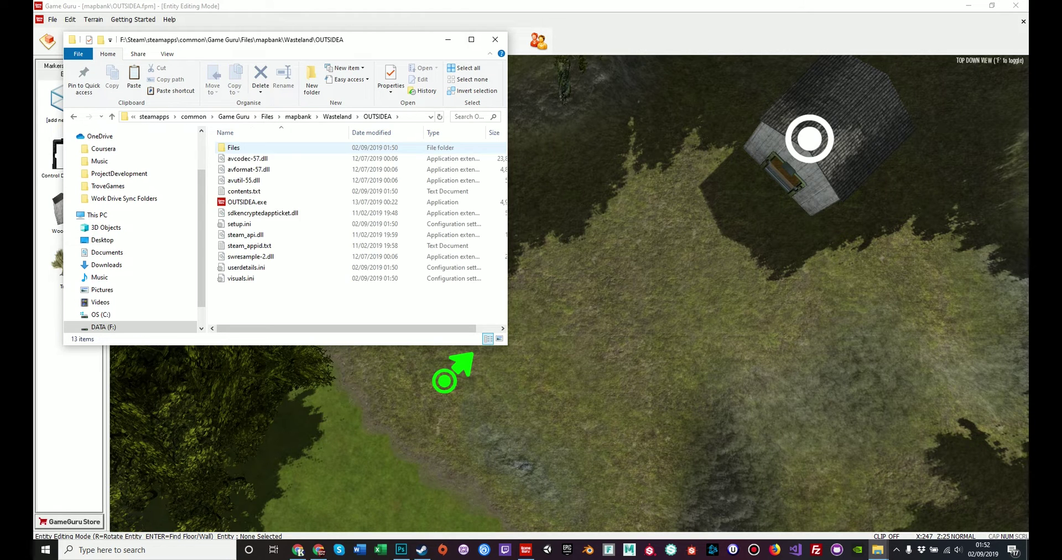
{"action": "left_click", "coordinate": [249, 202]}
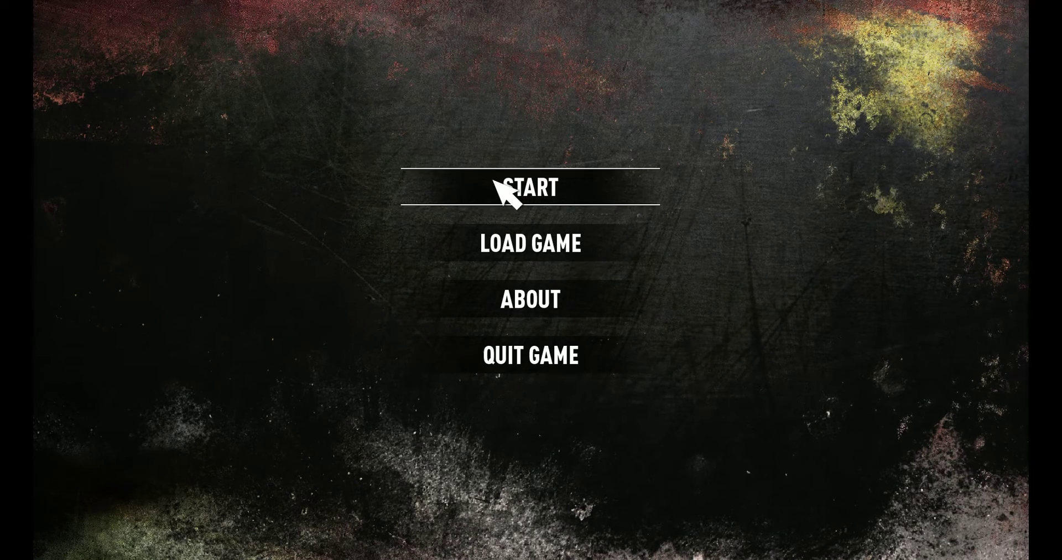
Start the standalone game, decline the performance improvement and walk through the shed doorway into the BASE level
{"action": "left_click", "coordinate": [506, 190]}
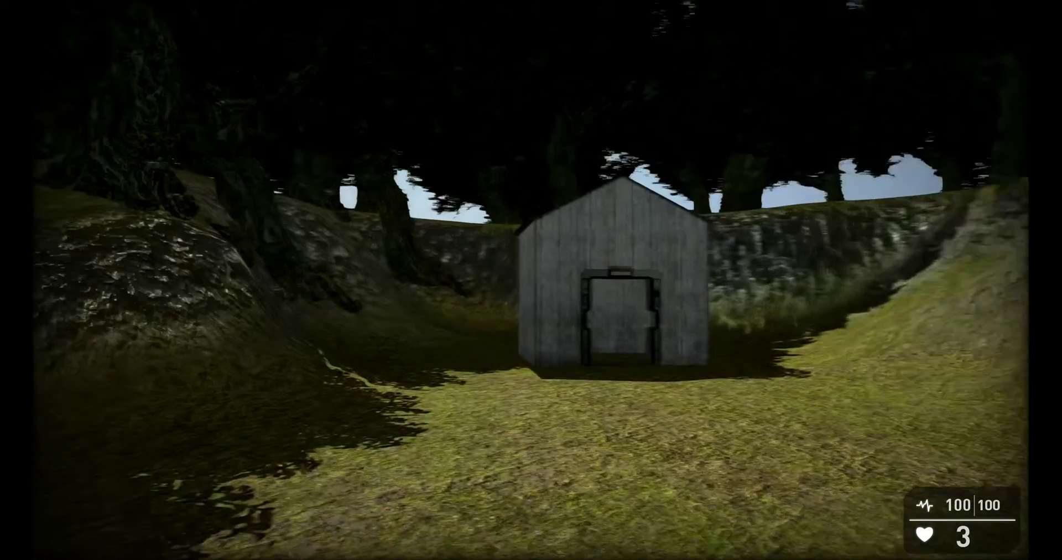
{"action": "key", "text": "w"}
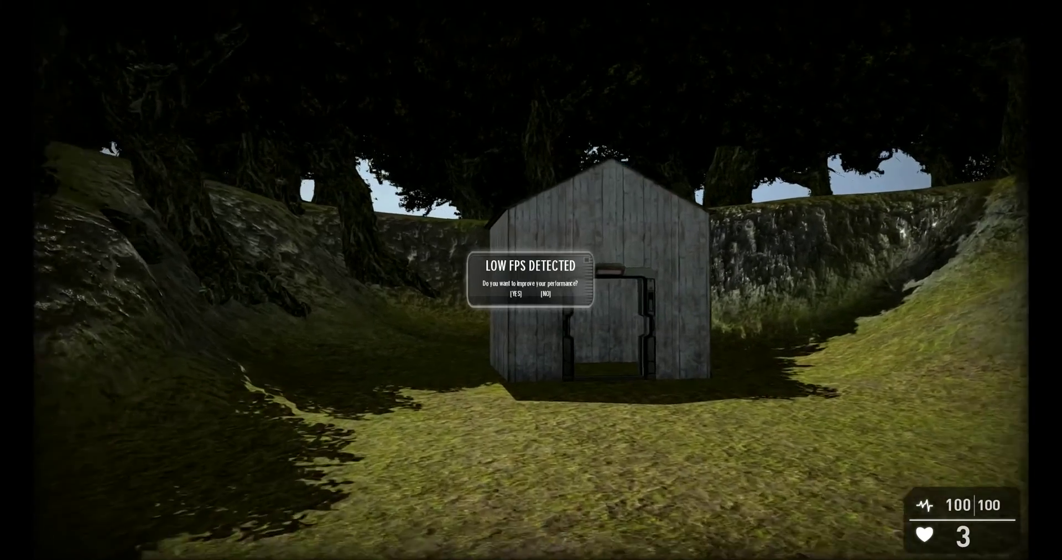
{"action": "key", "text": "w"}
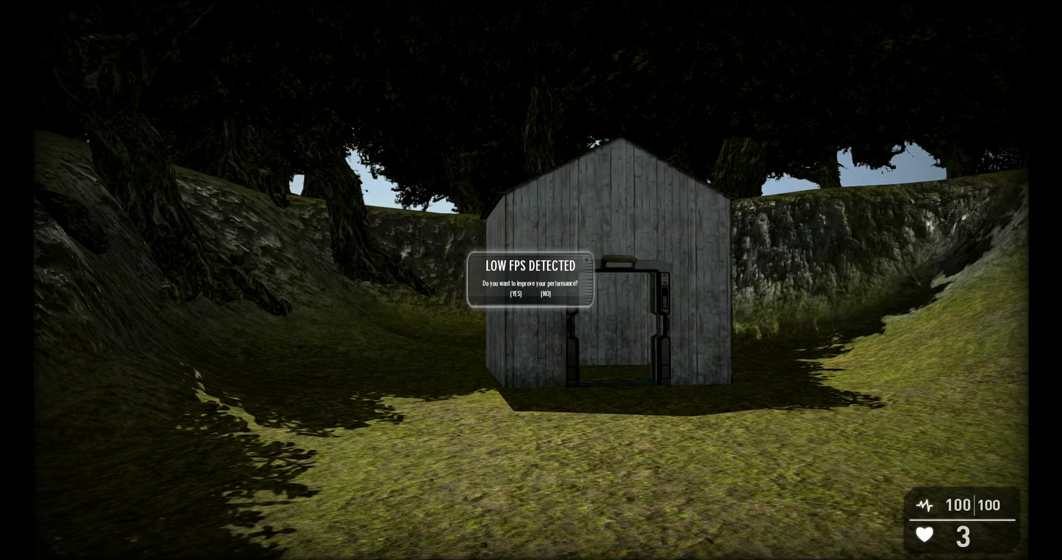
{"action": "key", "text": "n"}
{"action": "key", "text": "w"}
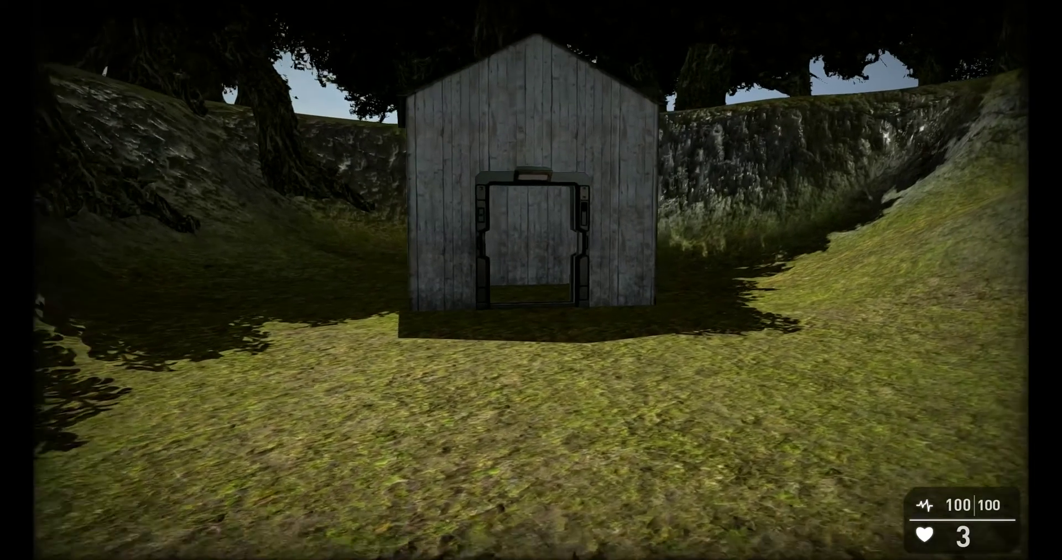
{"action": "key", "text": "w"}
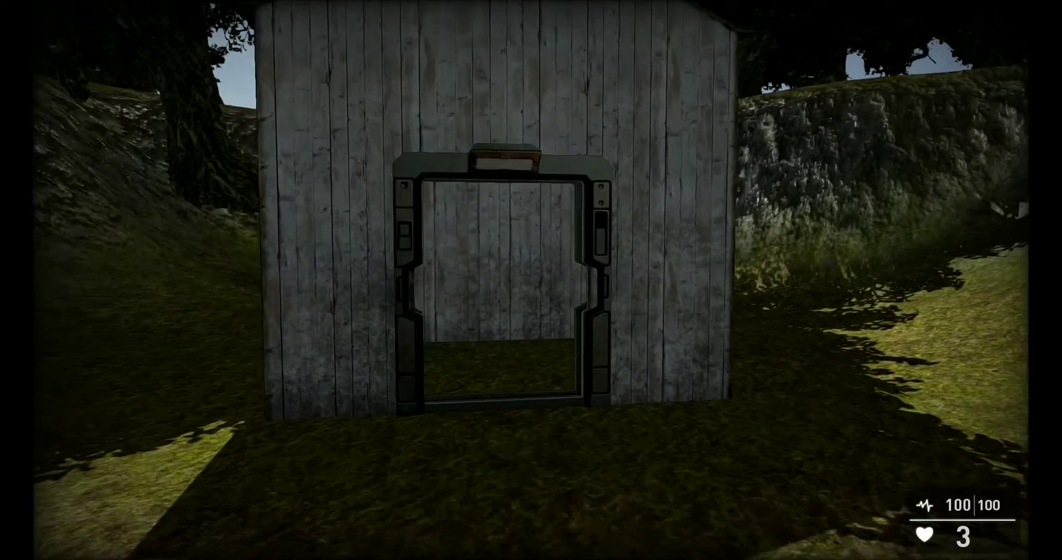
{"action": "key", "text": "w"}
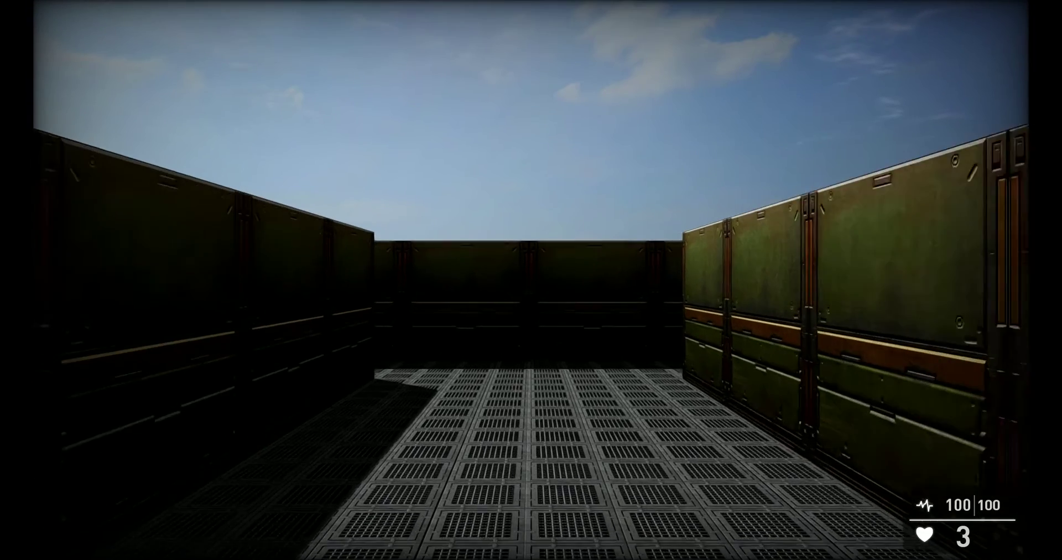
Walk along the BASE corridor to its exit to test the transition into OUTSIDEB
{"action": "key", "text": "w"}
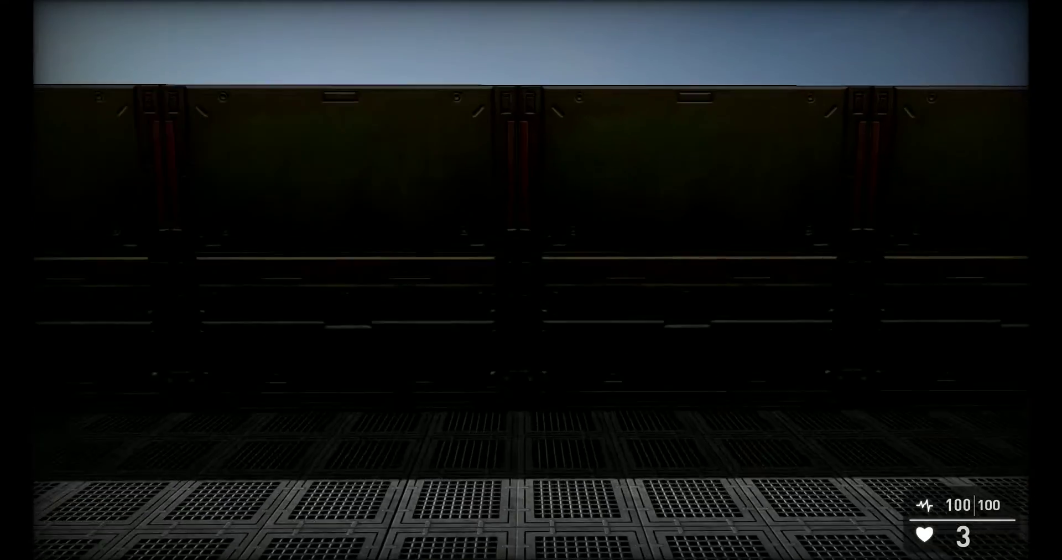
{"action": "key", "text": "w"}
{"action": "key", "text": "w"}
{"action": "key", "text": "w"}
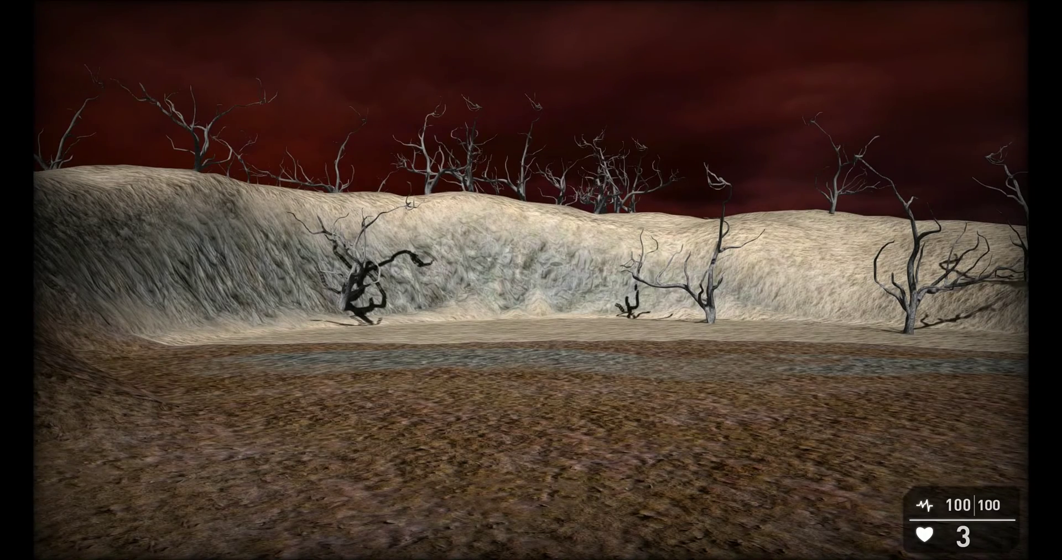
Examine the shed, its door and the surrounding valley in the OUTSIDEB level
{"action": "key", "text": "w"}
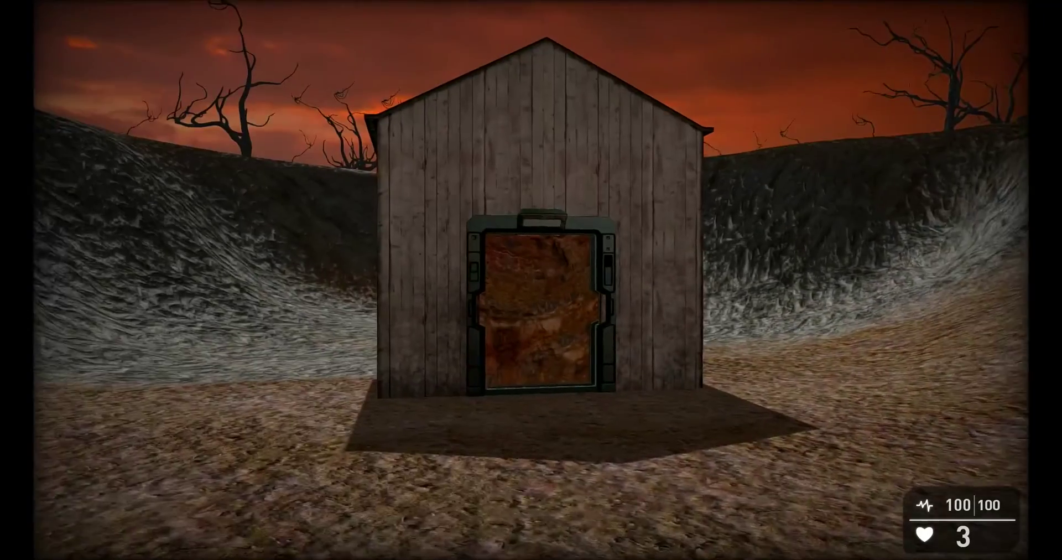
{"action": "key", "text": "w"}
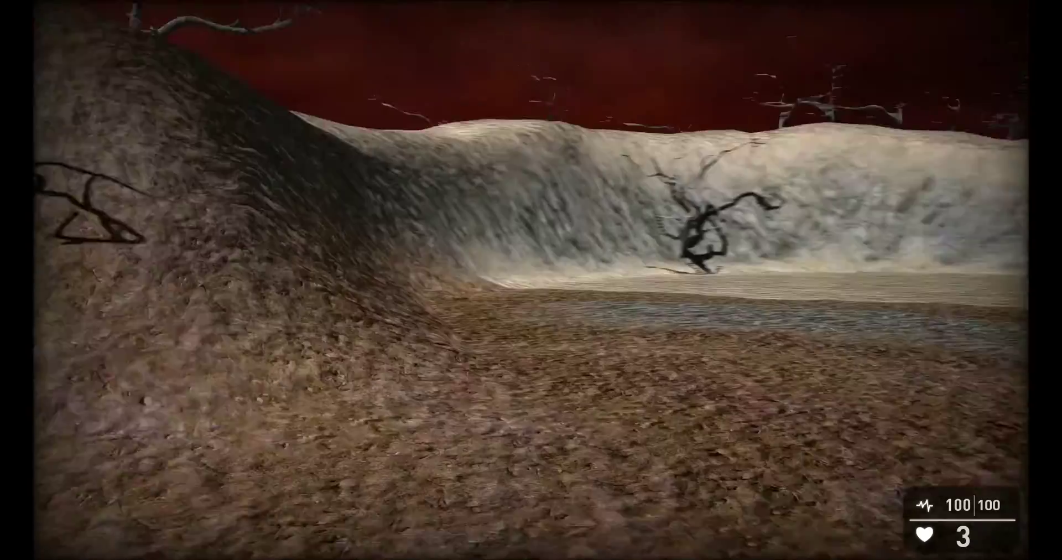
{"action": "key", "text": "w"}
{"action": "key", "text": "w"}
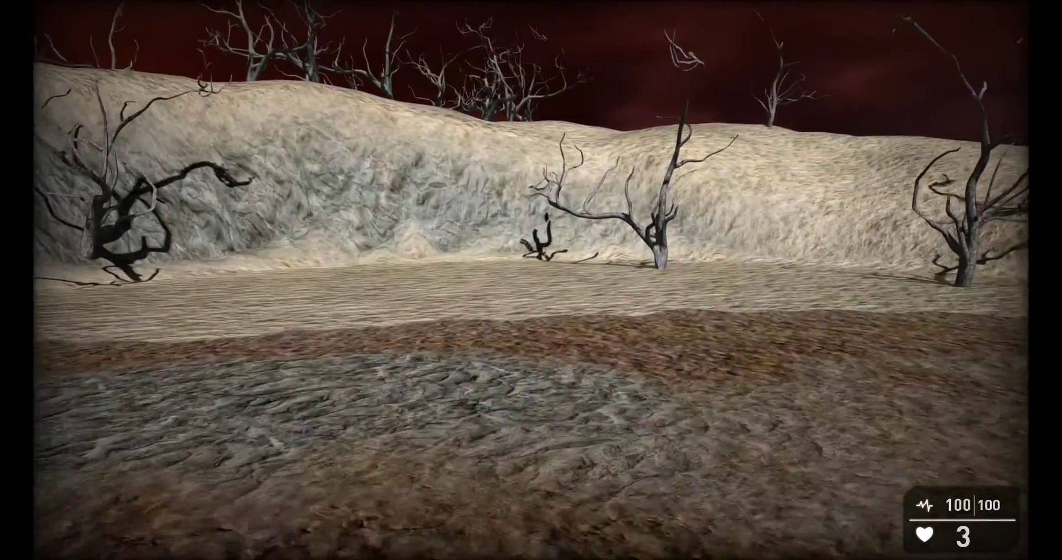
{"action": "key", "text": "w"}
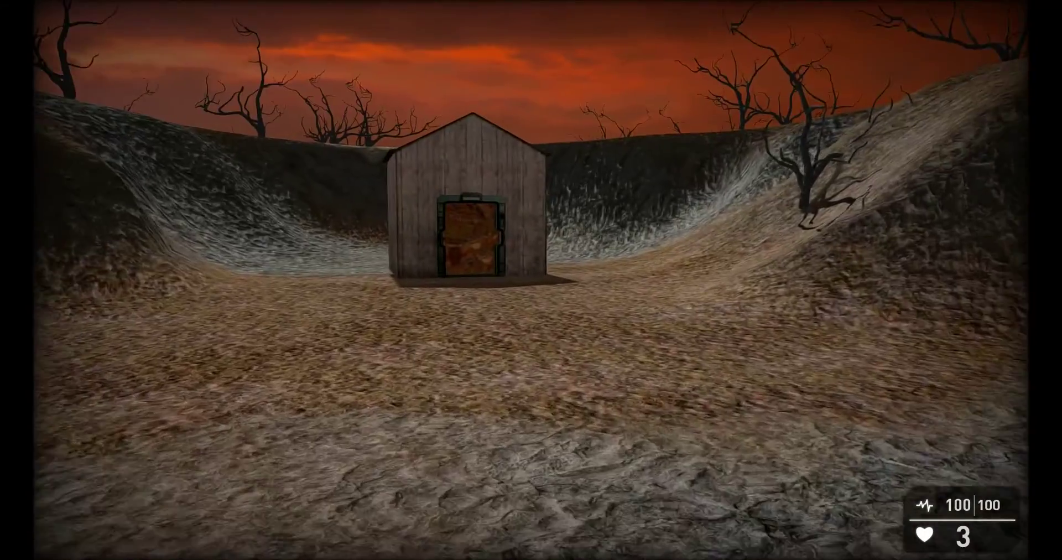
{"action": "key", "text": "w"}
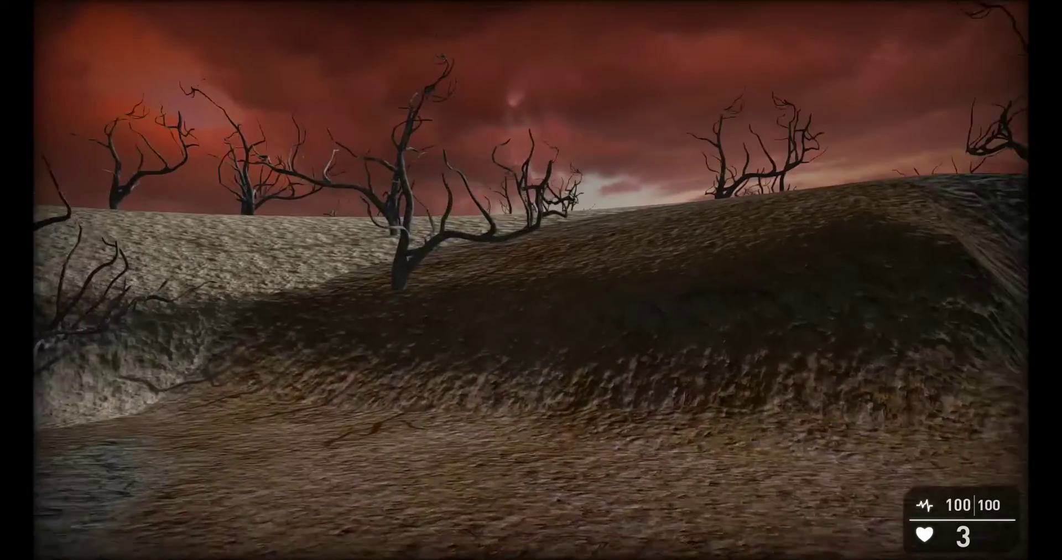
Climb the valley slope and inspect the dead trees, sand and red sky on the desert plateau
{"action": "key", "text": "w"}
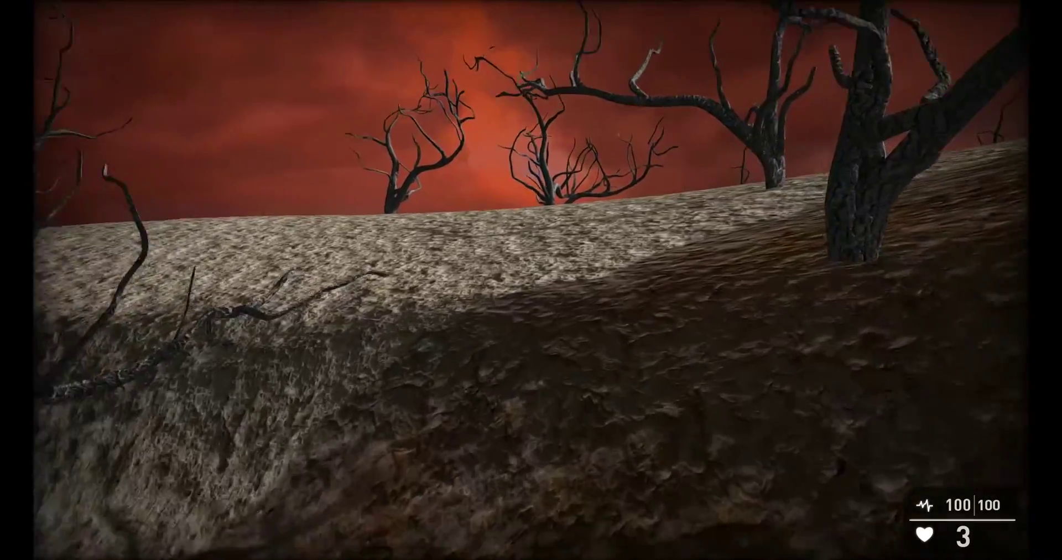
{"action": "key", "text": "w"}
{"action": "key", "text": "w"}
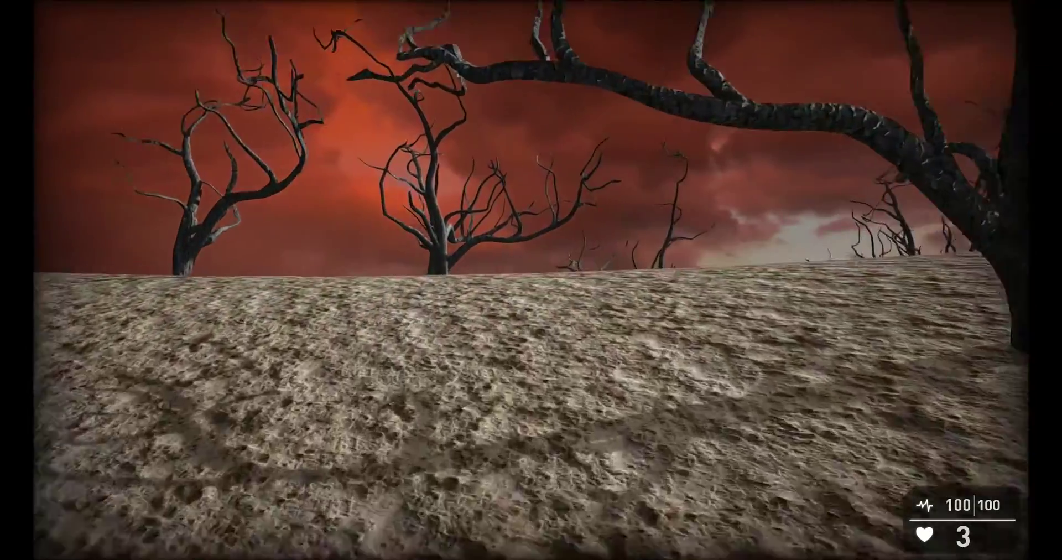
{"action": "key", "text": "w"}
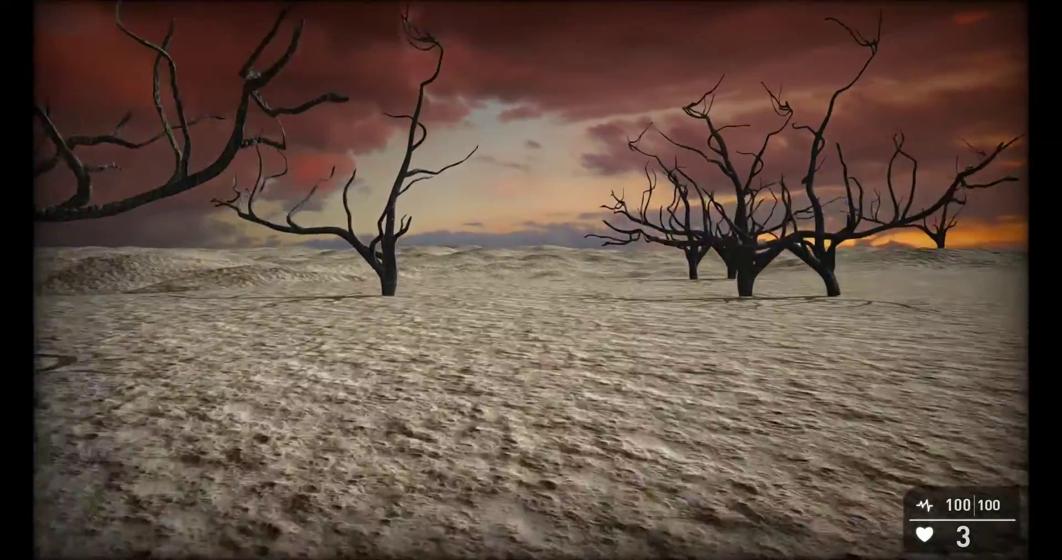
{"action": "key", "text": "w"}
{"action": "key", "text": "w"}
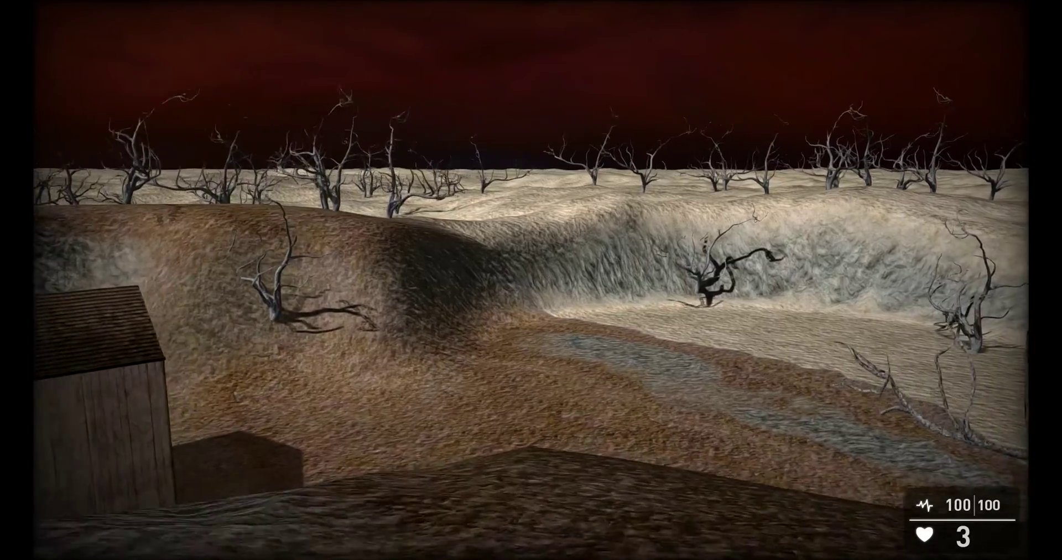
Walk back down into the valley and check the terrain, dry riverbed and shed from the ground
{"action": "key", "text": "w"}
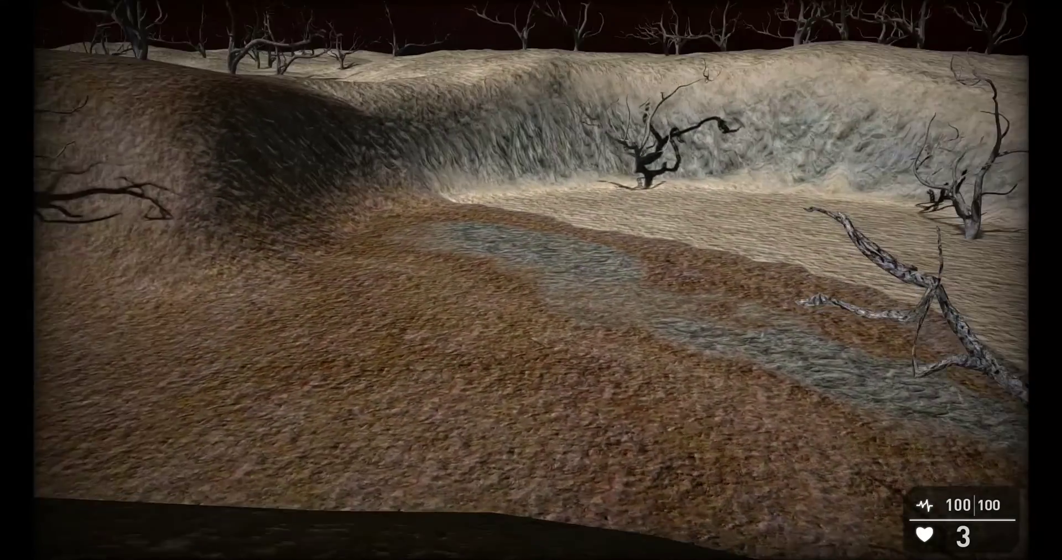
{"action": "key", "text": "w"}
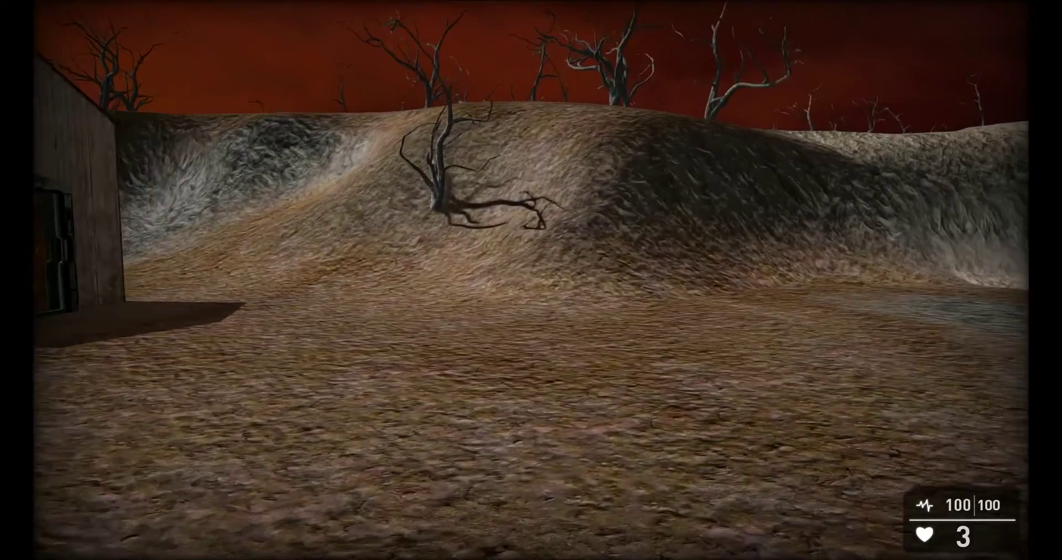
{"action": "key", "text": "w"}
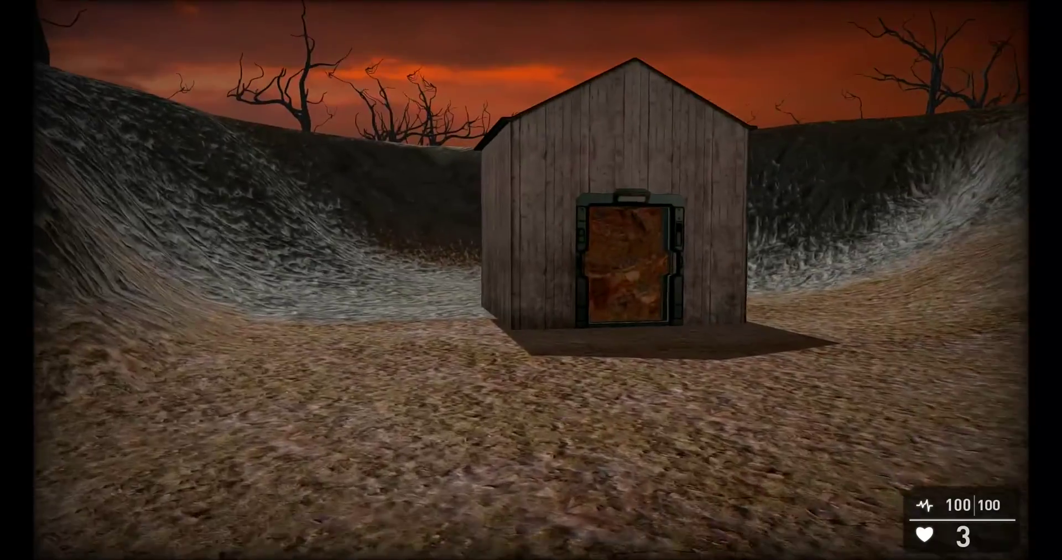
{"action": "key", "text": "w"}
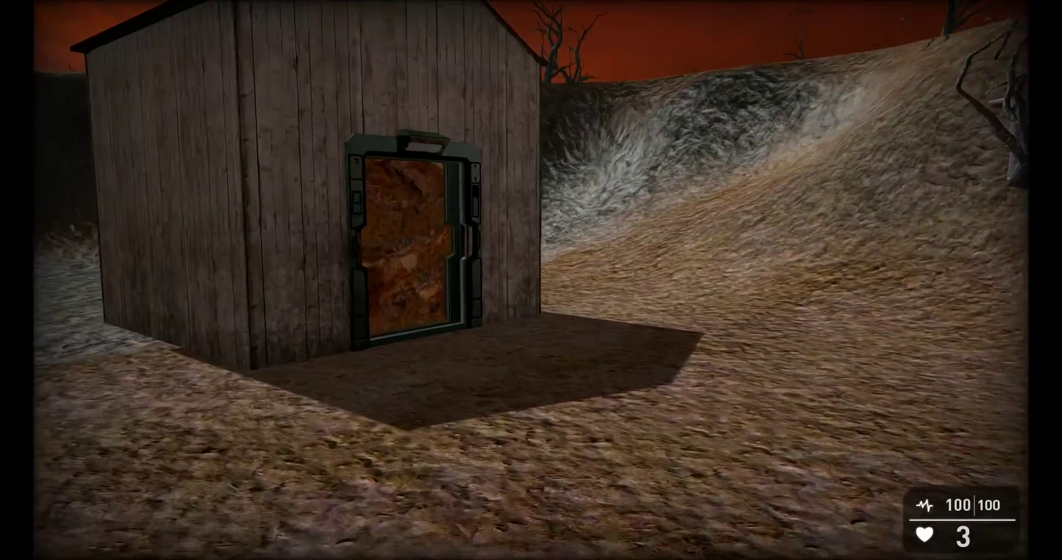
{"action": "key", "text": "a"}
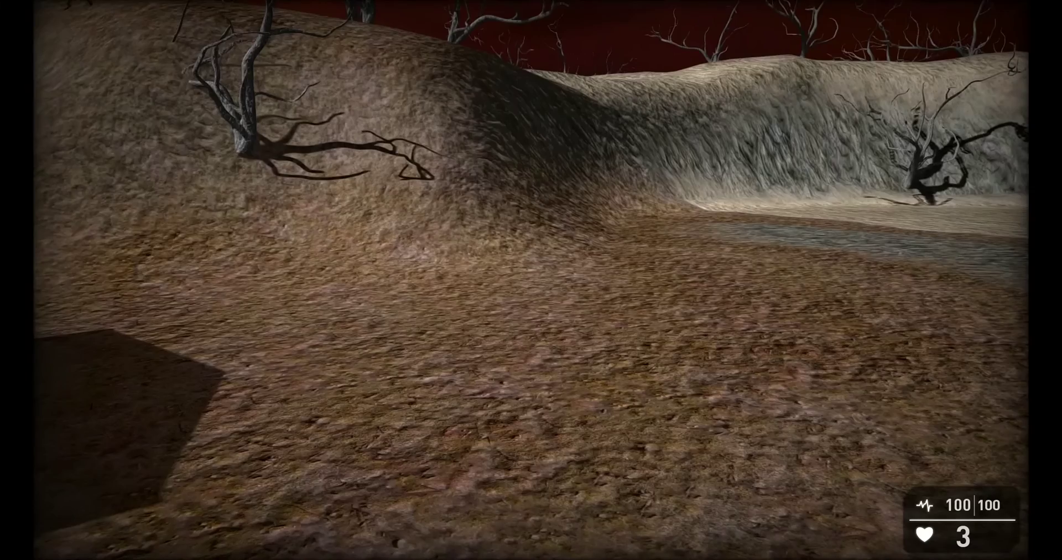
{"action": "key", "text": "w"}
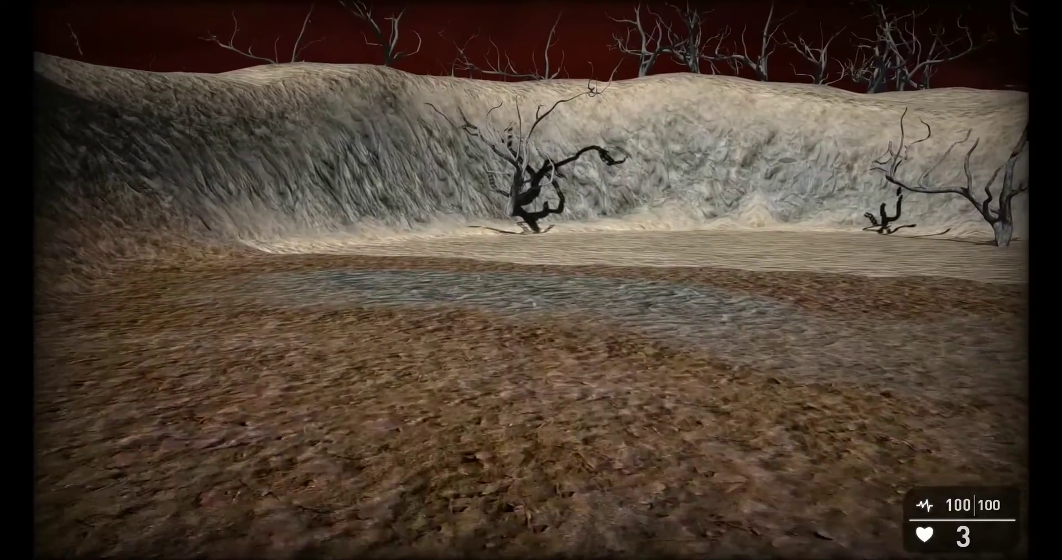
{"action": "key", "text": "w"}
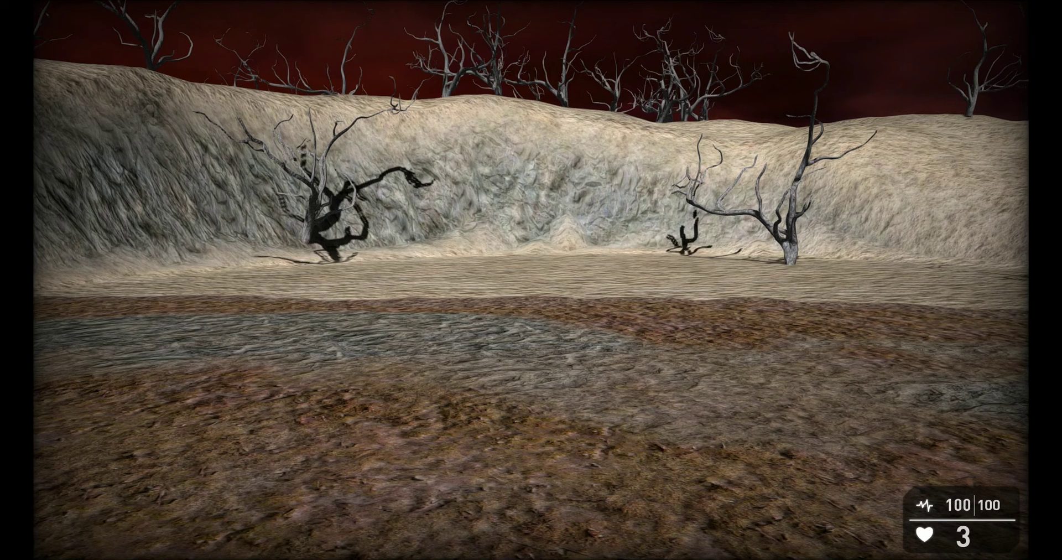
{"action": "key", "text": "w"}
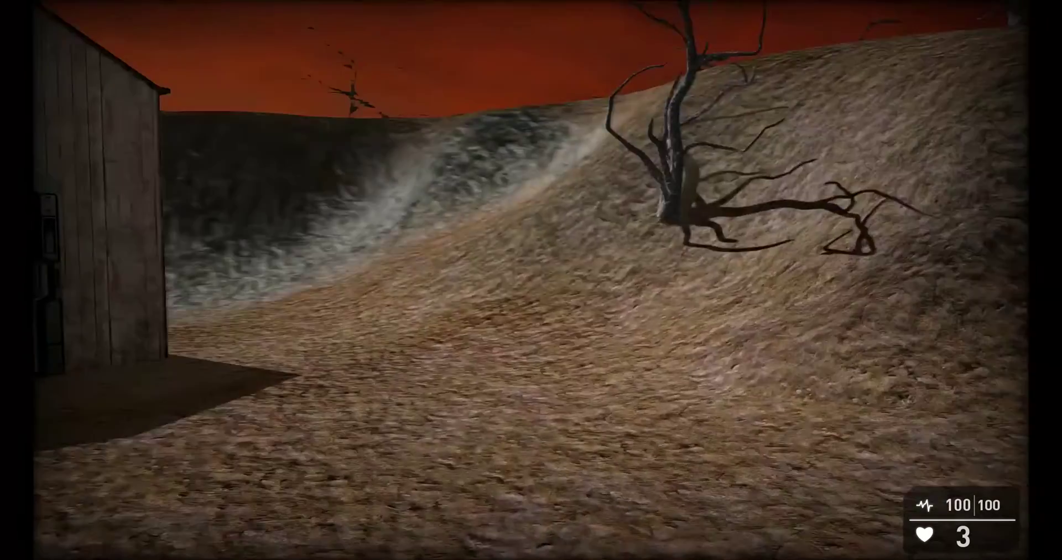
{"action": "key", "text": "s"}
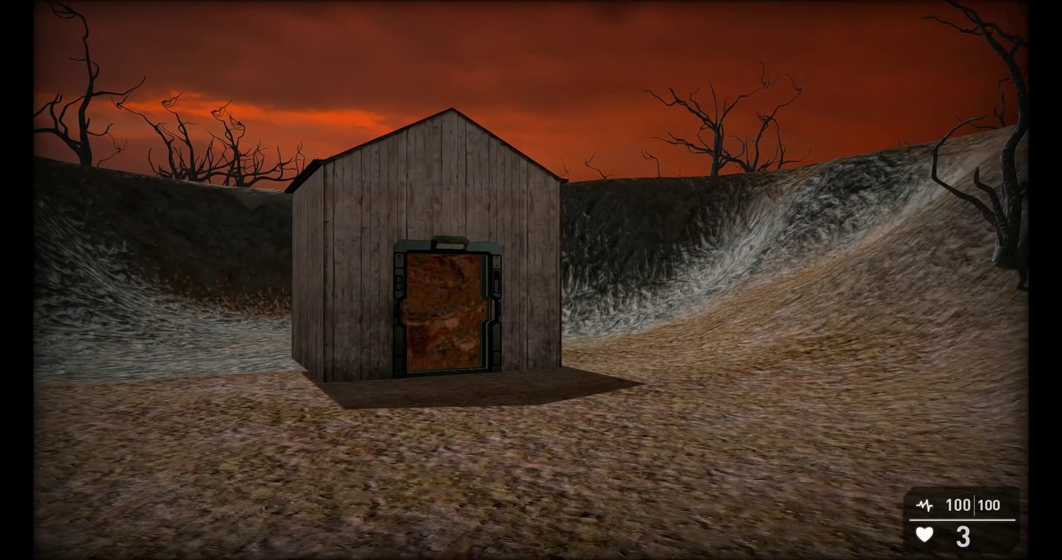